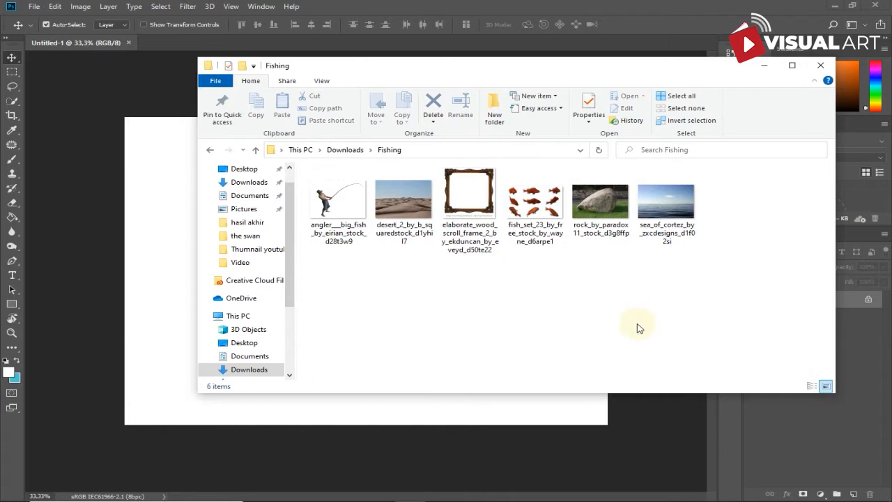
Step: Move the Fishing folder window aside, next to the blank Untitled-1 document
drag(452, 68, 568, 59)
Step: Place the desert dune photo on the canvas and scale it to fill the whole document
click(259, 252)
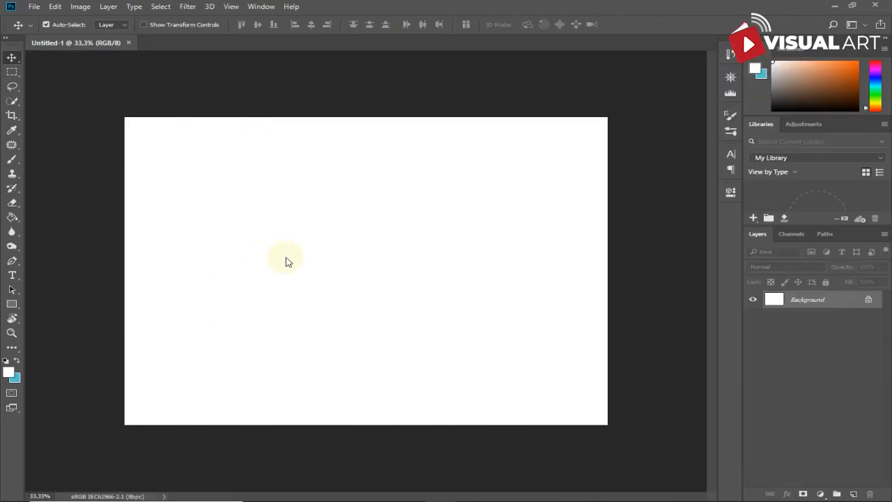
click(377, 261)
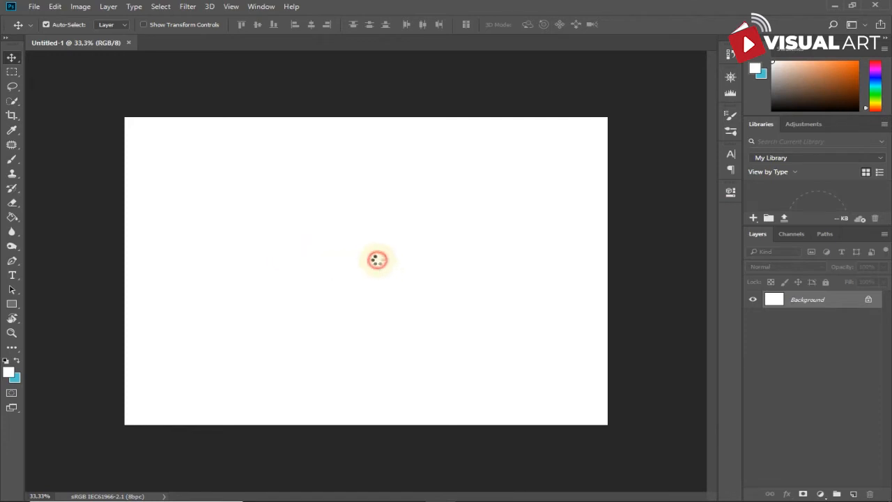
drag(339, 257, 453, 292)
drag(592, 423, 608, 435)
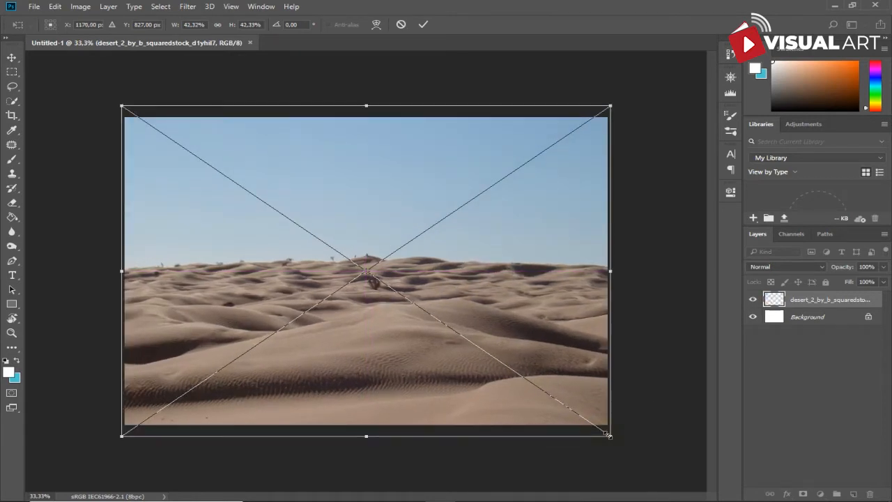
key(Return)
Step: Add a Brightness/Contrast adjustment above the desert photo with Brightness 19 and Contrast 35
click(821, 493)
click(814, 298)
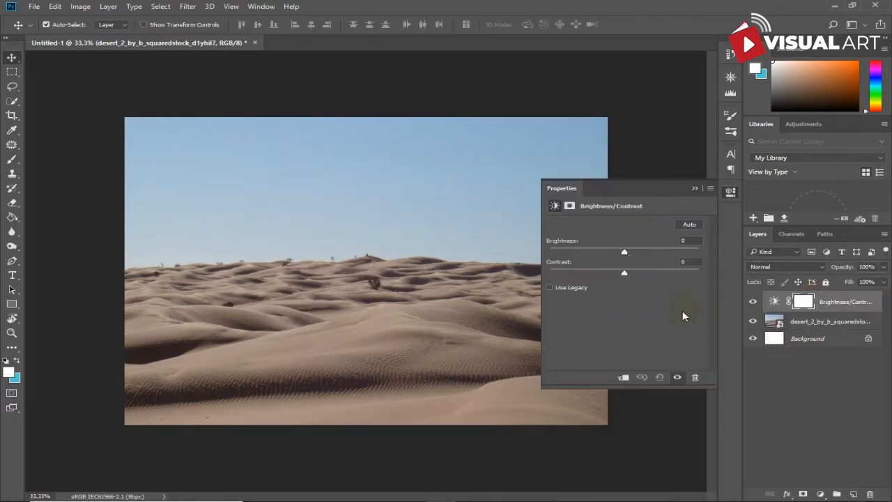
drag(626, 271, 649, 273)
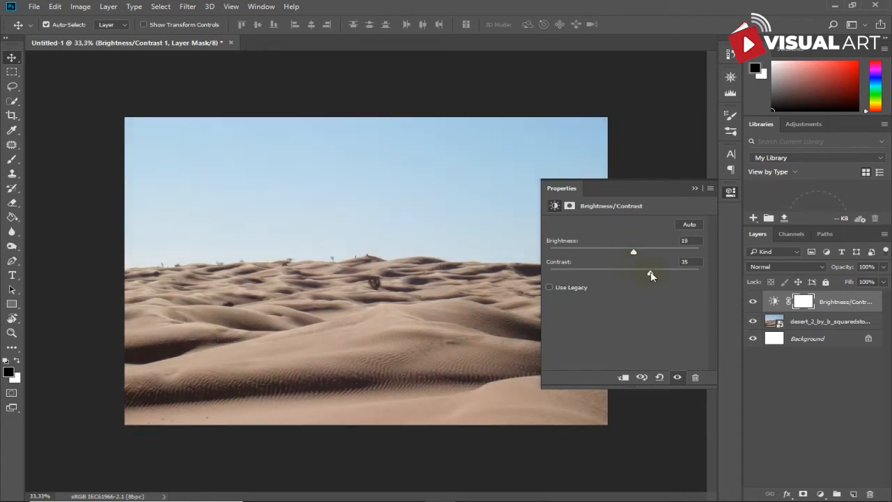
click(694, 188)
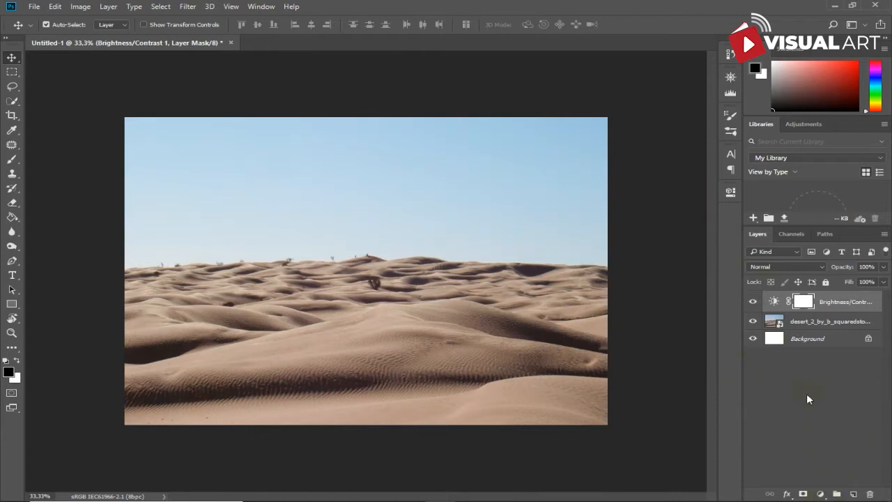
Step: Group the desert photo and its adjustment layer into a group named 'ground'
click(842, 322)
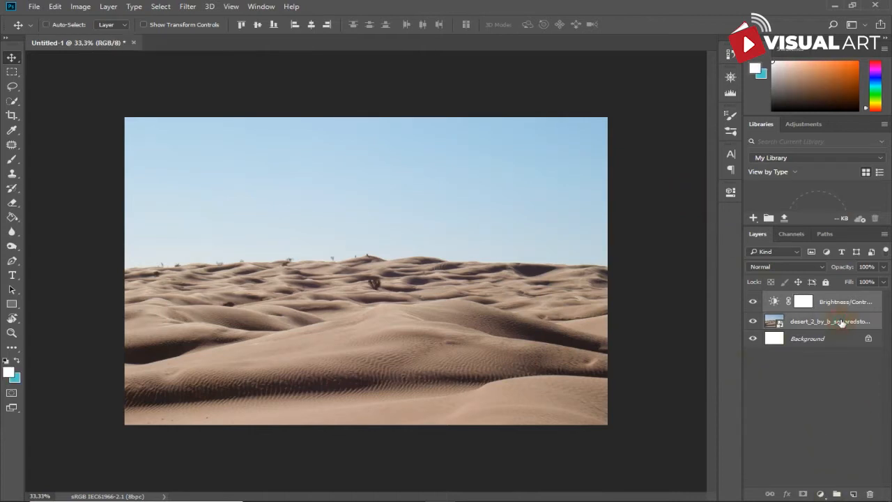
key(ctrl+g)
double_click(798, 297)
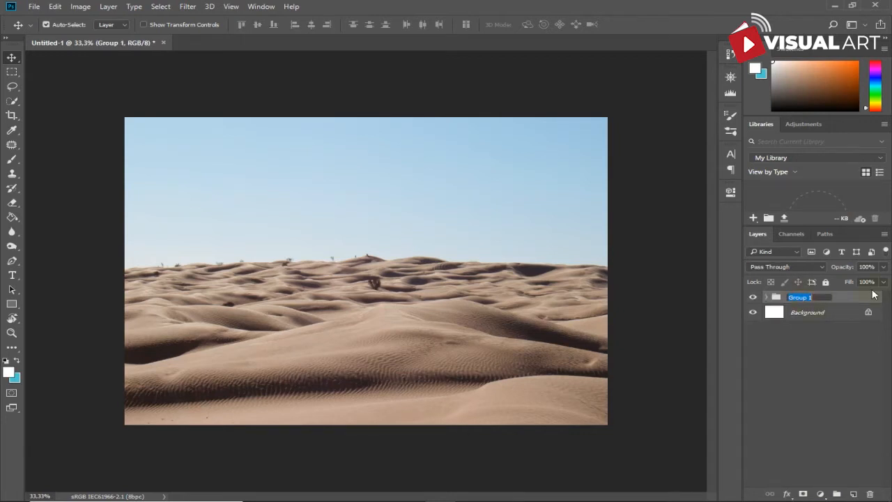
text(ground)
click(875, 295)
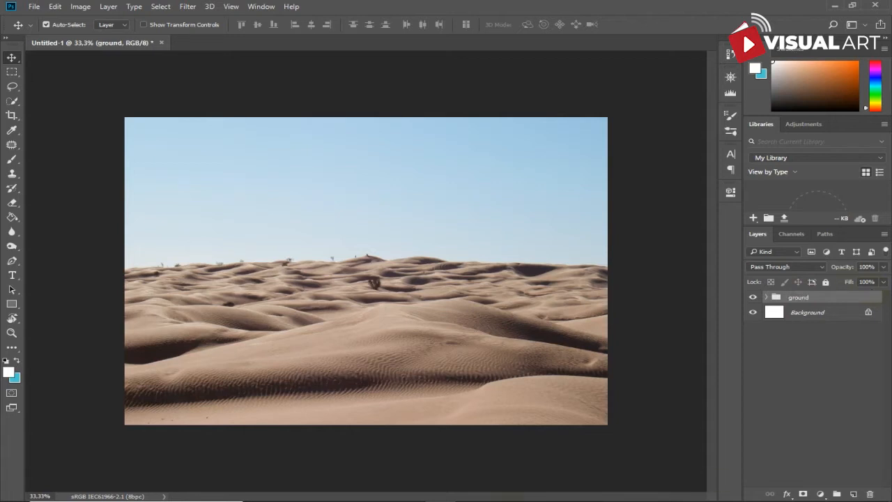
click(404, 492)
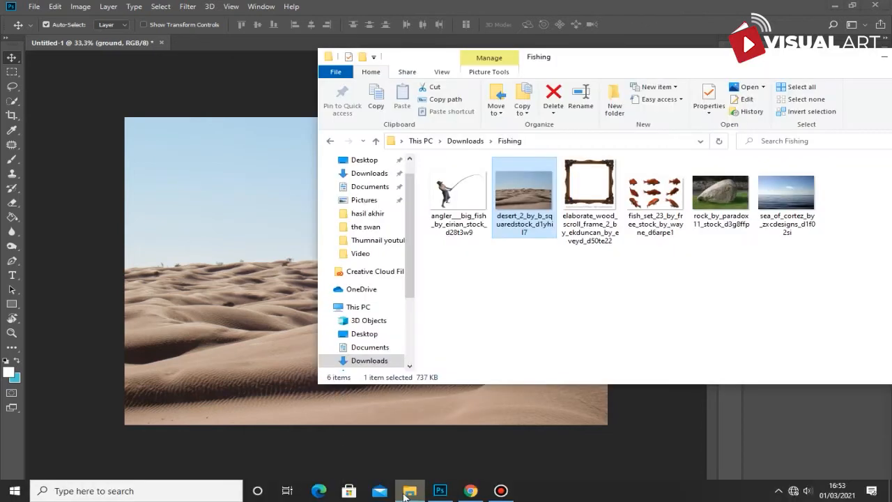
Step: Place the ornate wooden frame image over the desert and scale it down, narrowing its width
click(569, 200)
drag(608, 195, 248, 301)
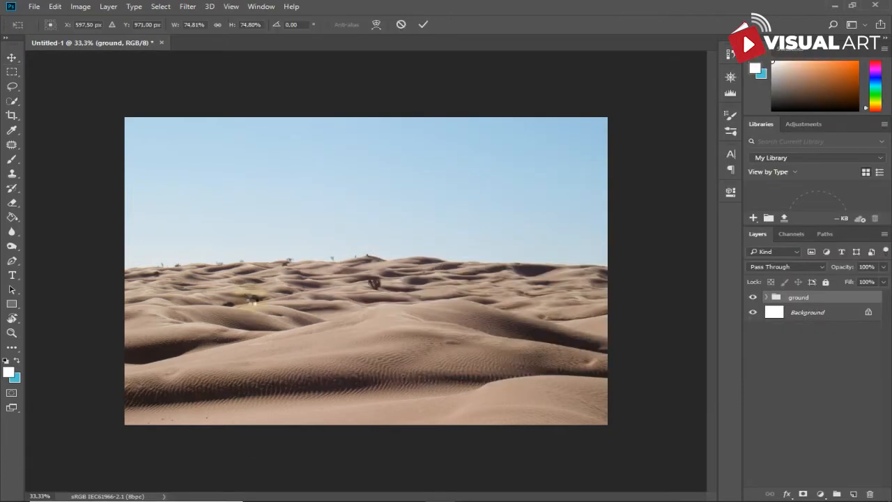
drag(380, 269, 512, 248)
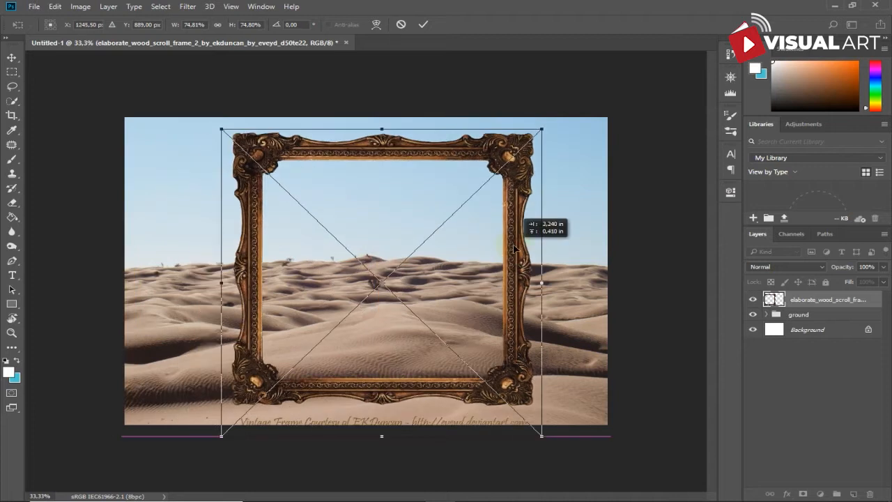
drag(541, 279, 454, 280)
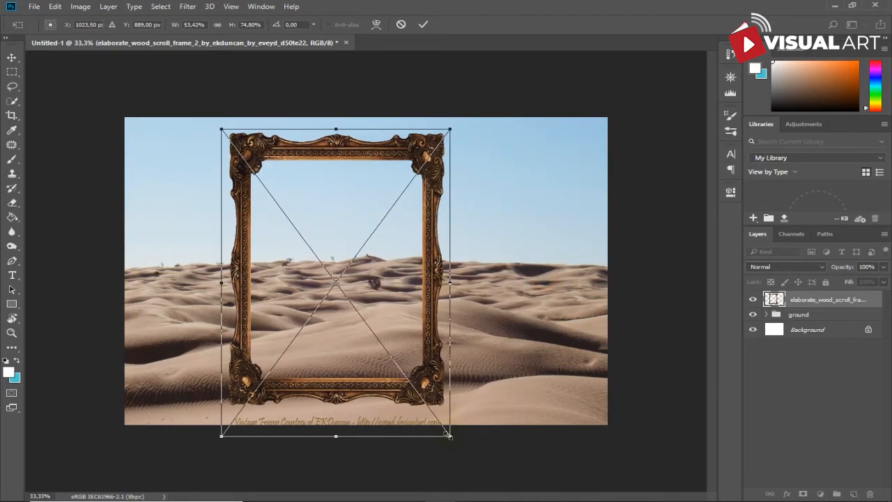
drag(447, 435, 430, 408)
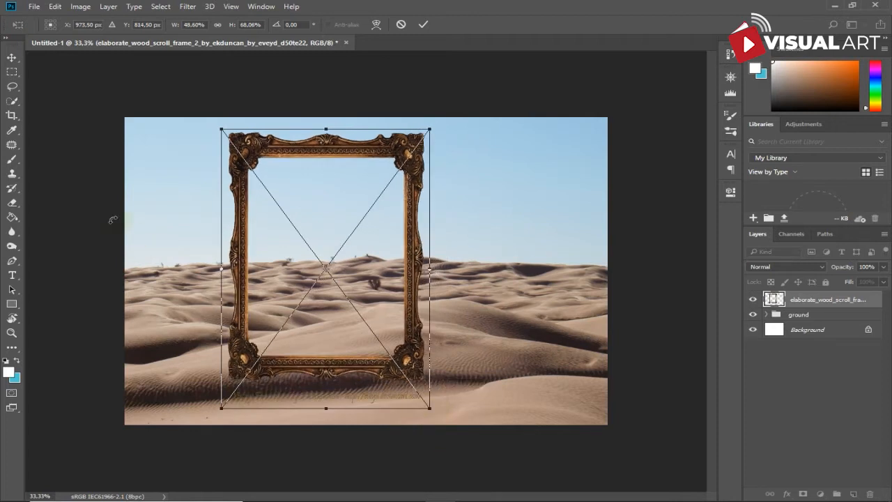
drag(221, 128, 272, 174)
Step: Move the frame left of centre over the dunes, refine its size and tilt it about -4.6°
drag(343, 246, 267, 203)
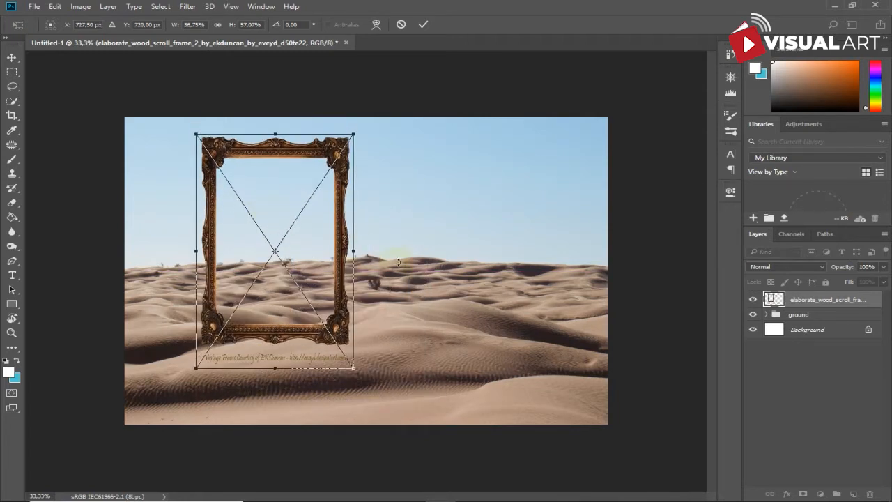
drag(358, 238, 364, 249)
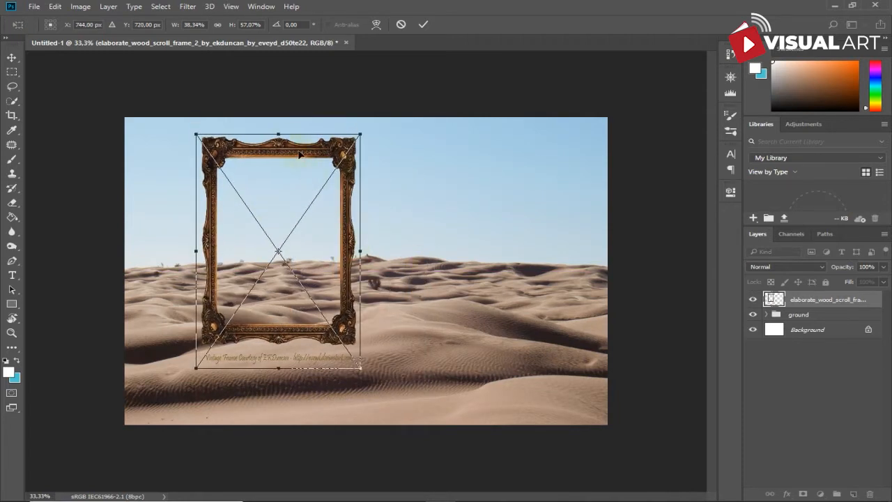
drag(198, 132, 210, 154)
drag(395, 235, 395, 226)
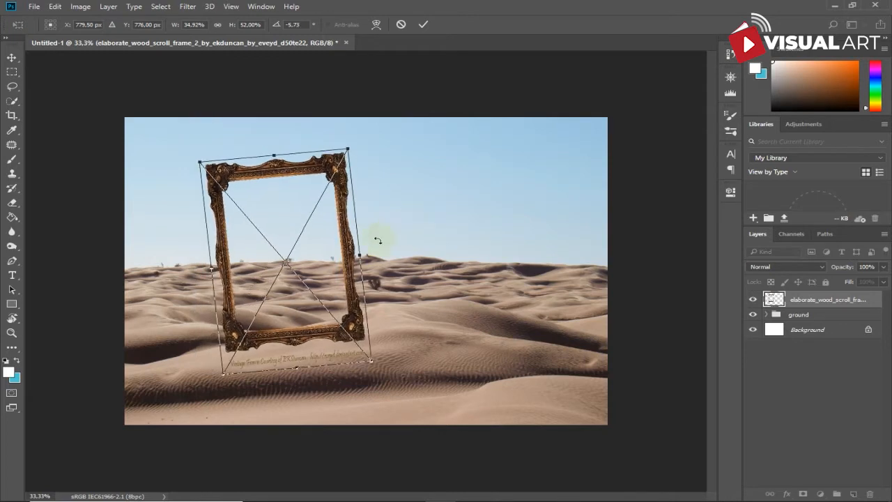
drag(354, 307, 347, 308)
drag(385, 282, 383, 285)
key(Return)
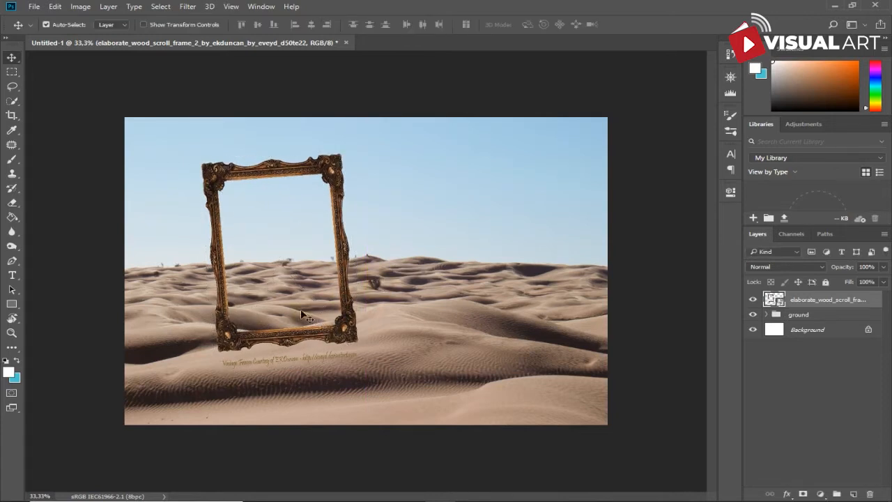
Step: Lower the frame slightly into the dunes and add a layer mask to the frame layer
scroll(339, 290, down, 1)
scroll(345, 291, up, 2)
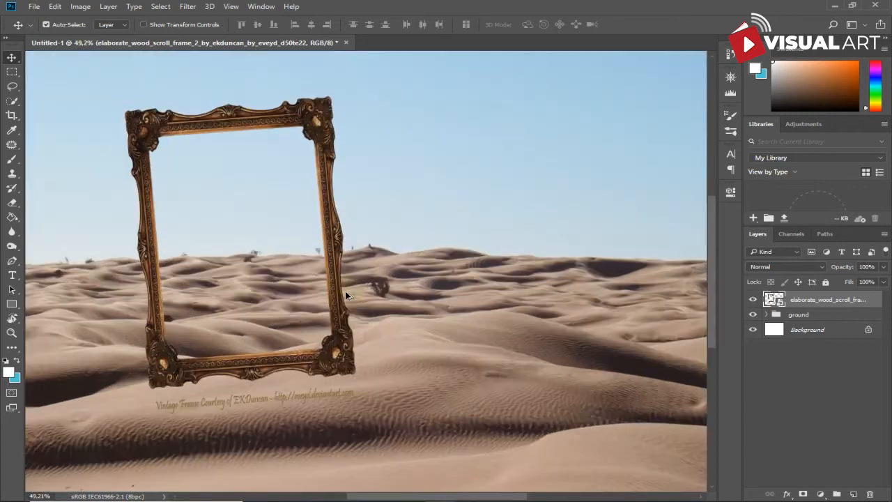
drag(337, 319, 338, 328)
key(ctrl+0)
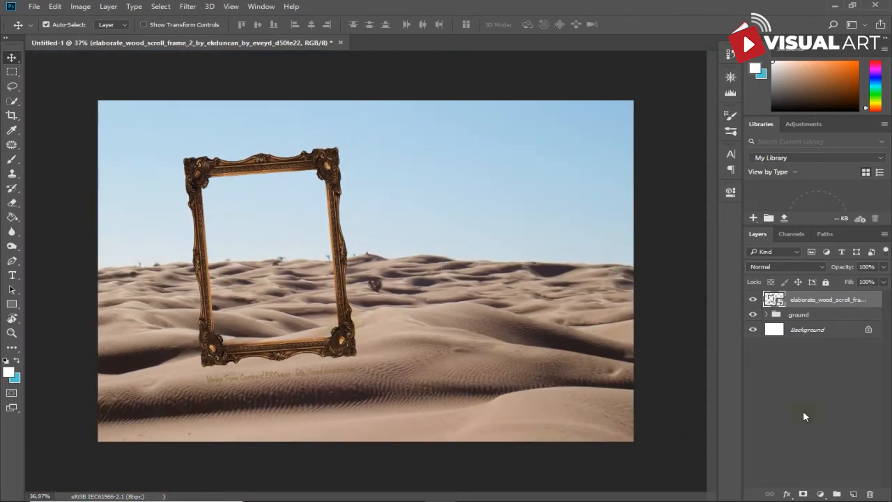
click(803, 493)
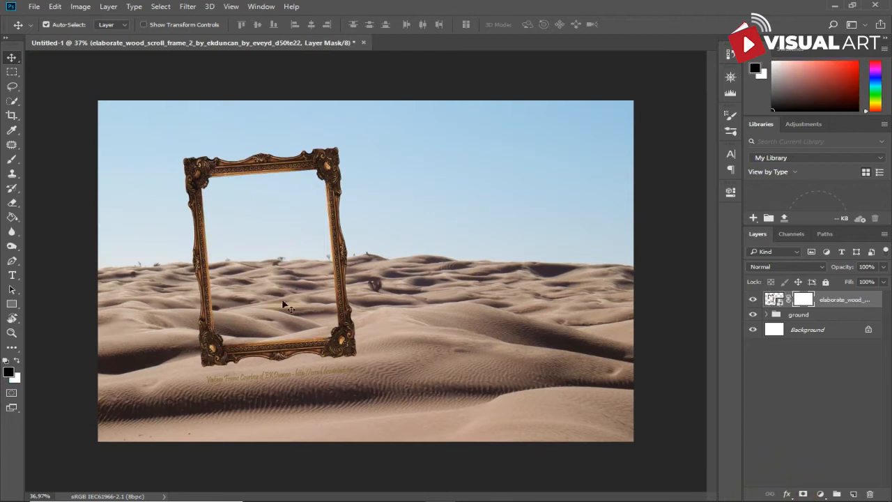
Step: Paint black on the mask with a size 90, harder-edged brush to hide the watermark caption
click(12, 159)
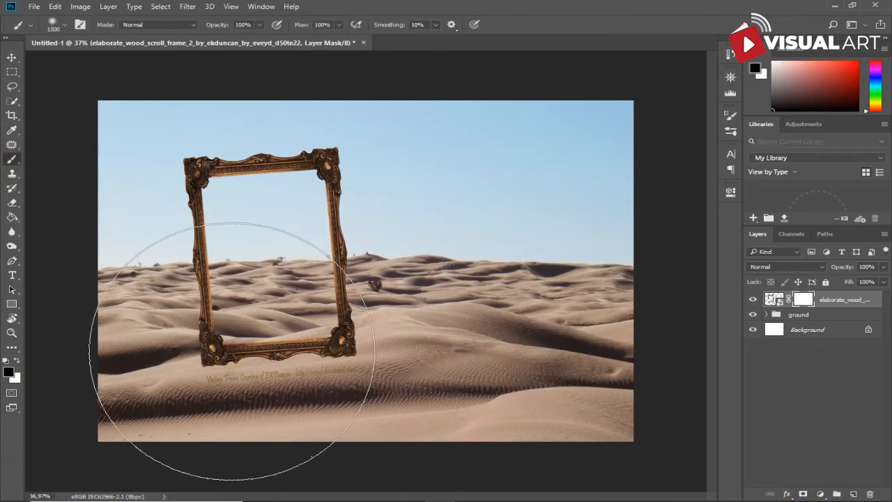
right_click(282, 351)
drag(365, 299, 389, 300)
click(518, 6)
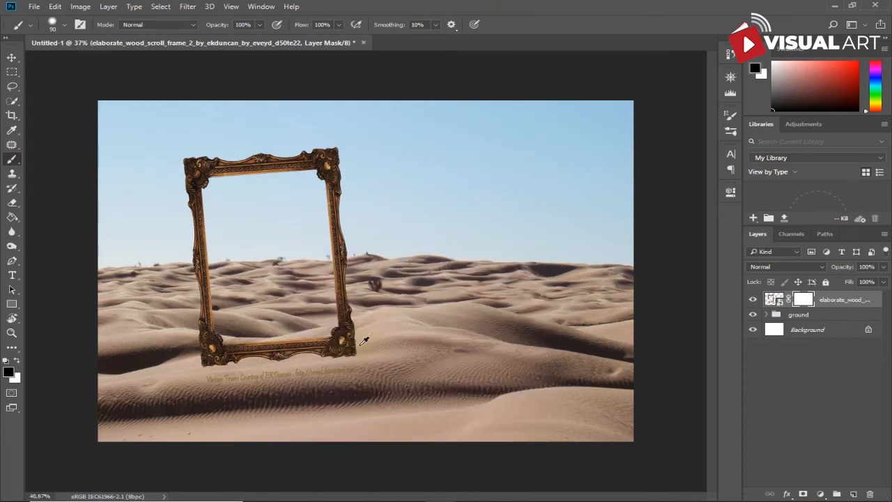
scroll(363, 342, up, 6)
drag(261, 382, 453, 332)
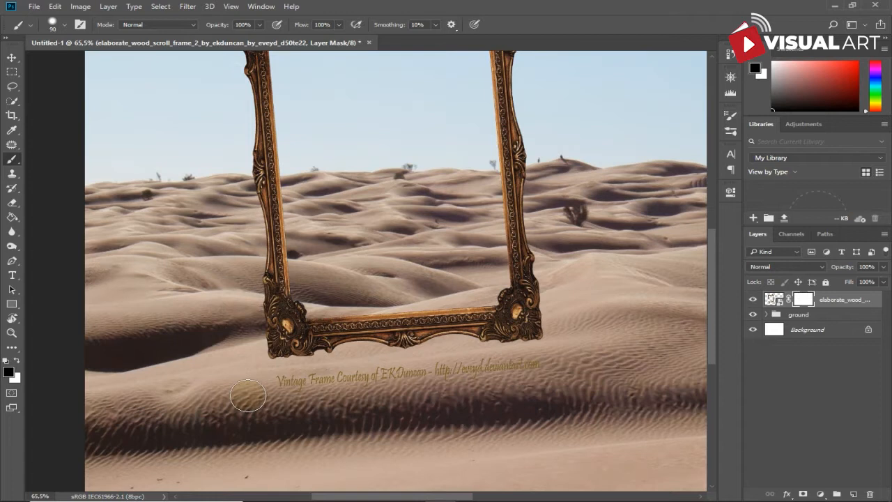
mouse_move(251, 393)
mouse_down()
mouse_move(409, 372)
mouse_move(539, 373)
mouse_up()
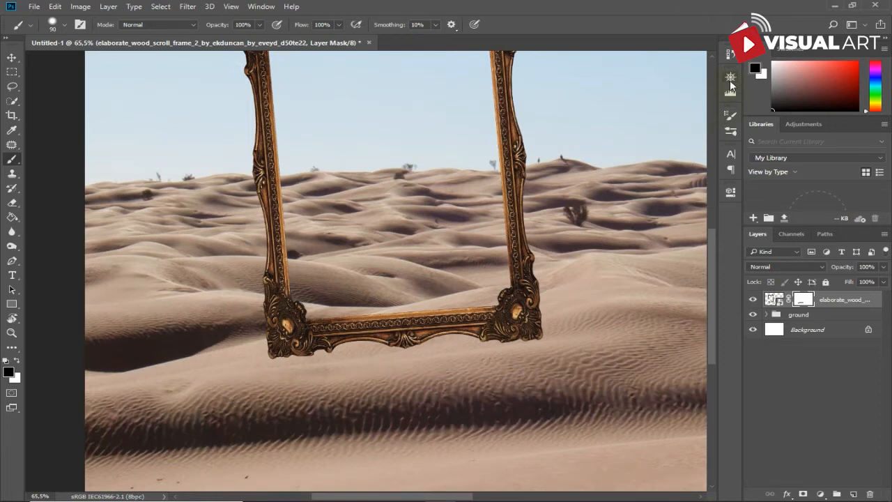
click(731, 116)
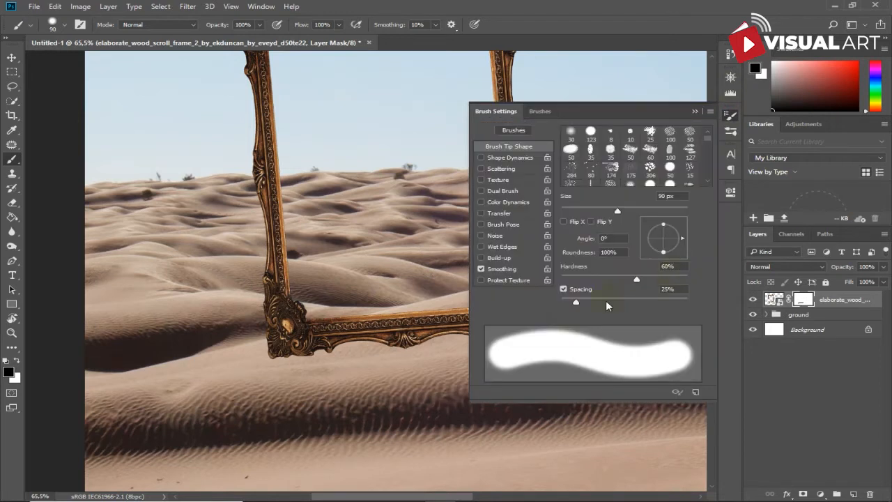
Step: Turn off brush Smoothing and mask out the frame's bottom rail and ornate feet
click(484, 270)
click(699, 112)
drag(261, 360, 561, 333)
drag(321, 342, 548, 309)
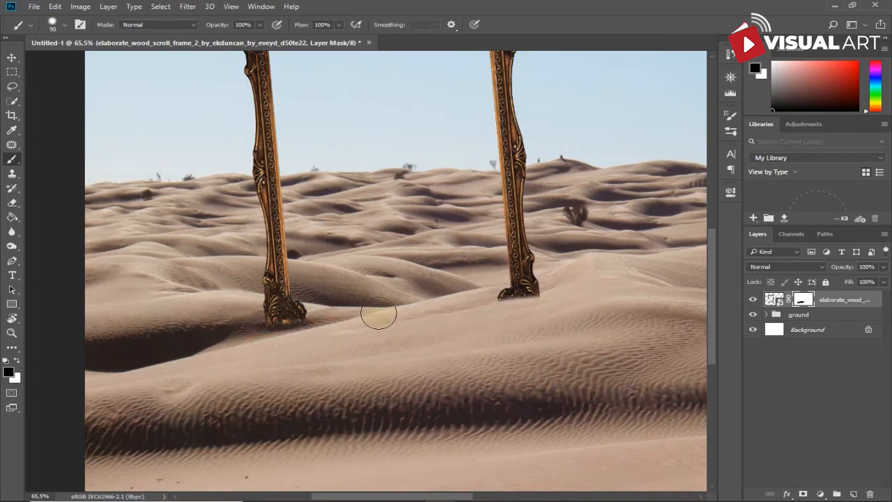
drag(261, 315, 348, 316)
mouse_move(490, 313)
mouse_down()
mouse_move(579, 306)
mouse_move(475, 307)
mouse_move(576, 299)
mouse_up()
drag(515, 305, 576, 294)
drag(263, 318, 341, 316)
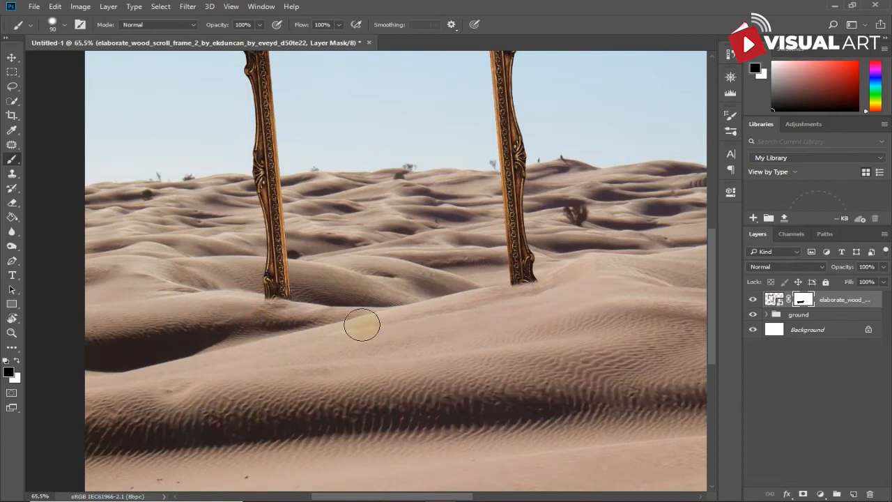
Step: Shift the frame slightly down and left so its legs sit sunk in the sand
click(11, 58)
scroll(513, 218, down, 2)
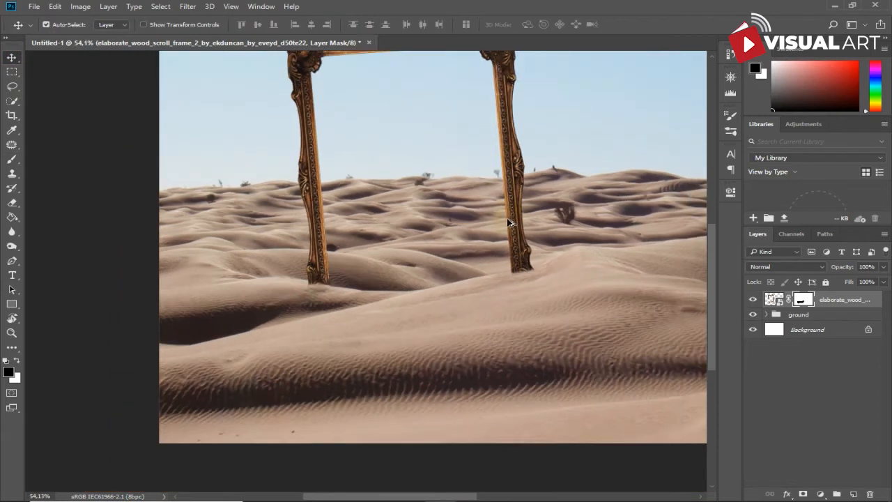
drag(514, 201, 527, 243)
scroll(479, 269, down, 1)
drag(358, 330, 342, 329)
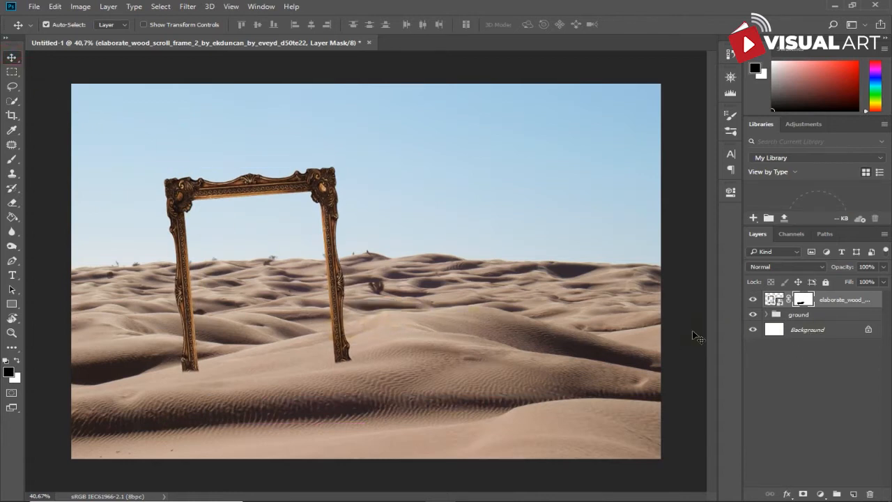
scroll(565, 359, up, 1)
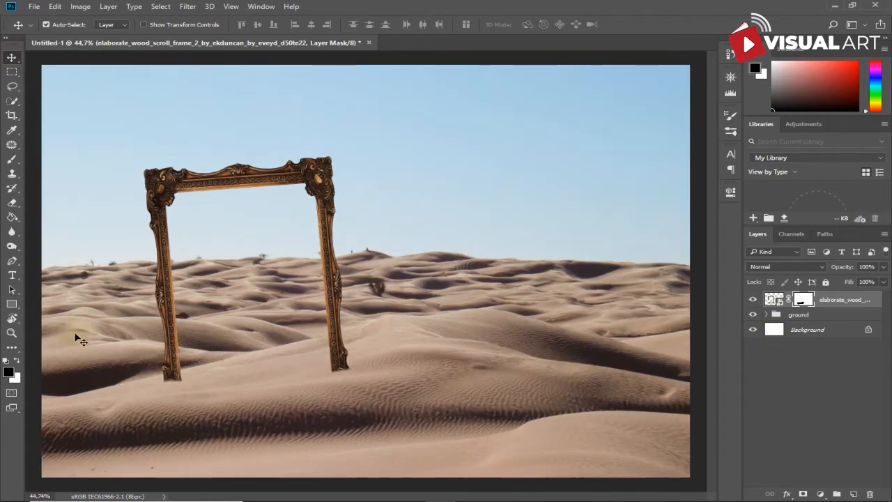
Step: Draw a white rectangle, move its layer below the frame, and position it in the frame's opening
click(11, 303)
drag(424, 193, 504, 274)
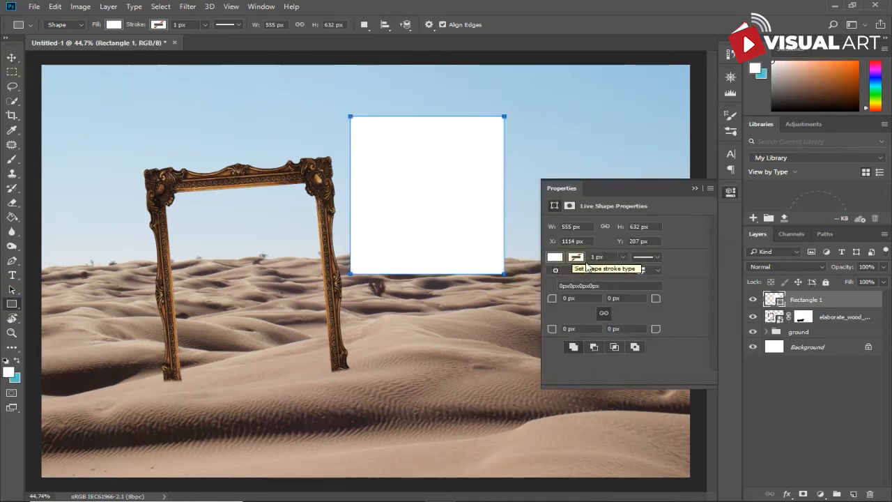
click(12, 59)
drag(859, 304, 859, 325)
drag(451, 211, 272, 281)
Step: Drag the rectangle's four corners onto the frame's tilted inner corners, converting it to a regular path
key(p)
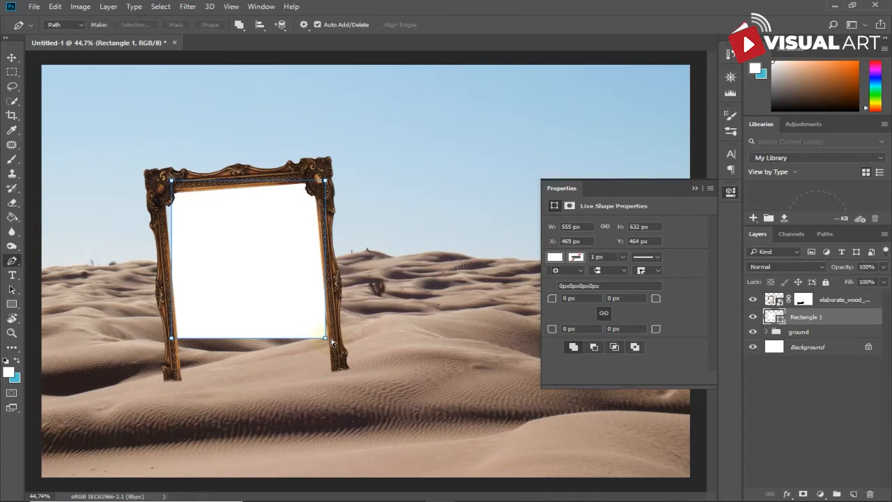
drag(326, 340, 341, 370)
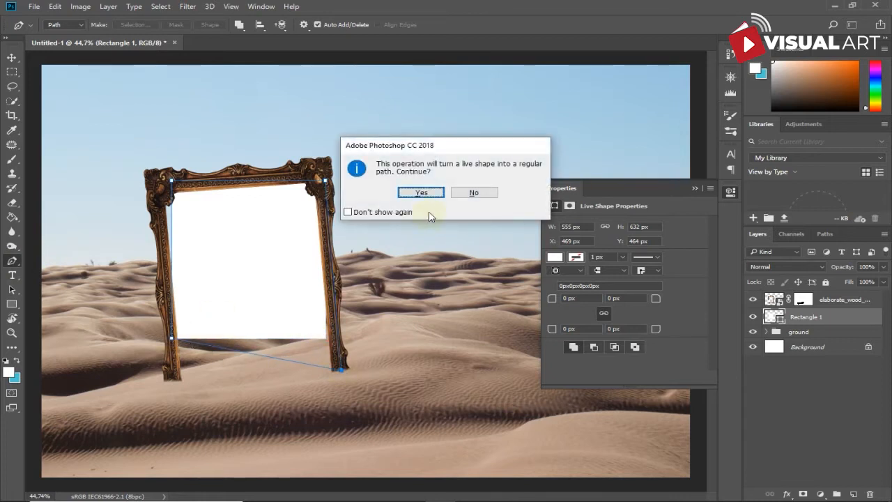
click(421, 193)
drag(173, 339, 175, 382)
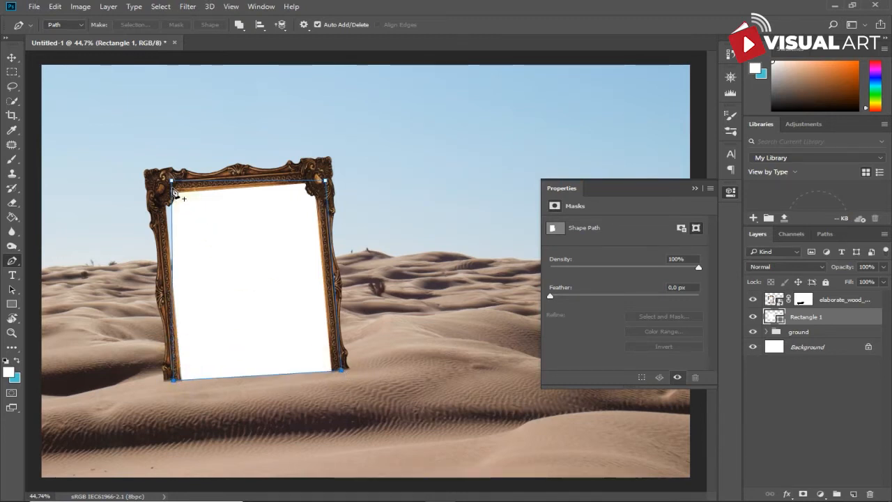
drag(172, 184, 156, 186)
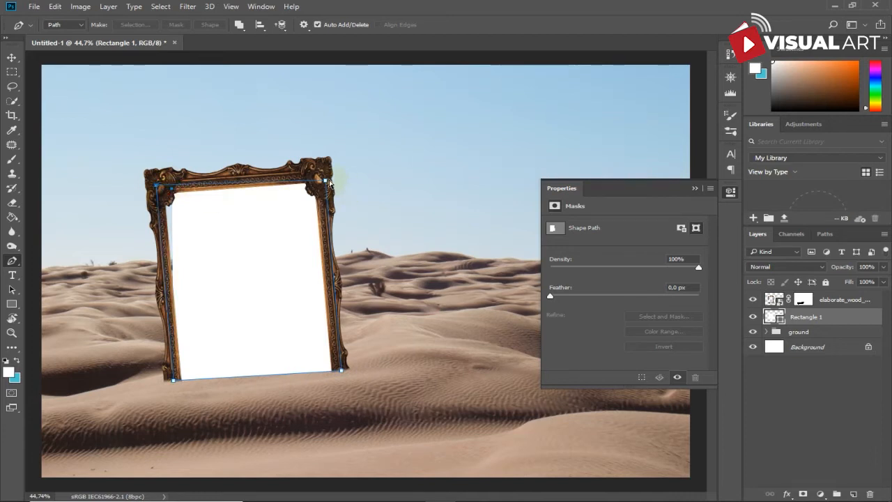
drag(327, 182, 321, 179)
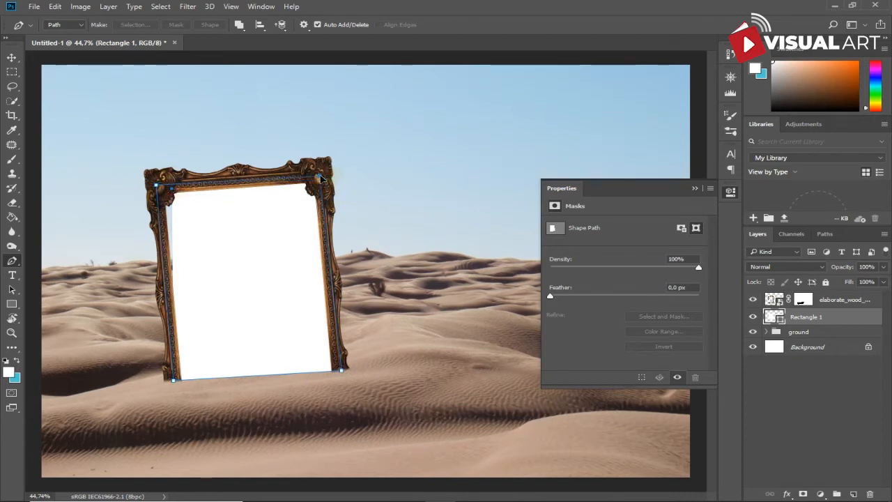
key(Return)
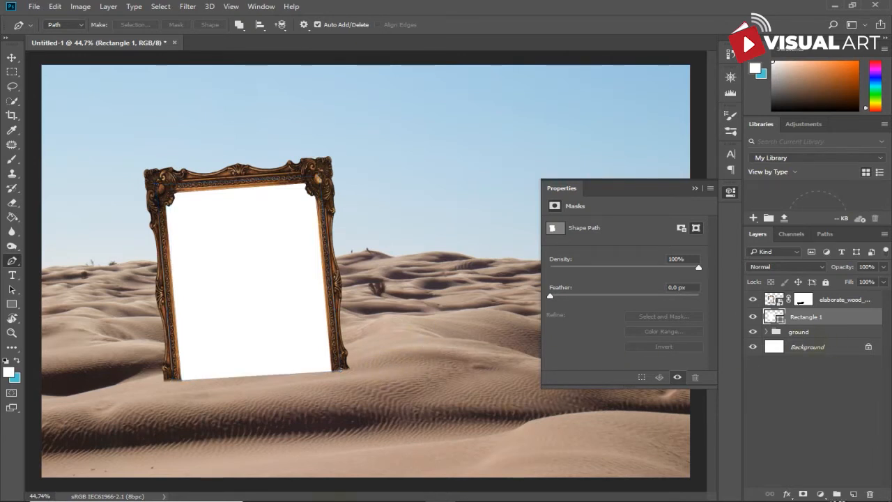
Step: Place the sea_of_cortez photo above Rectangle 1 and rasterize its layer
click(409, 491)
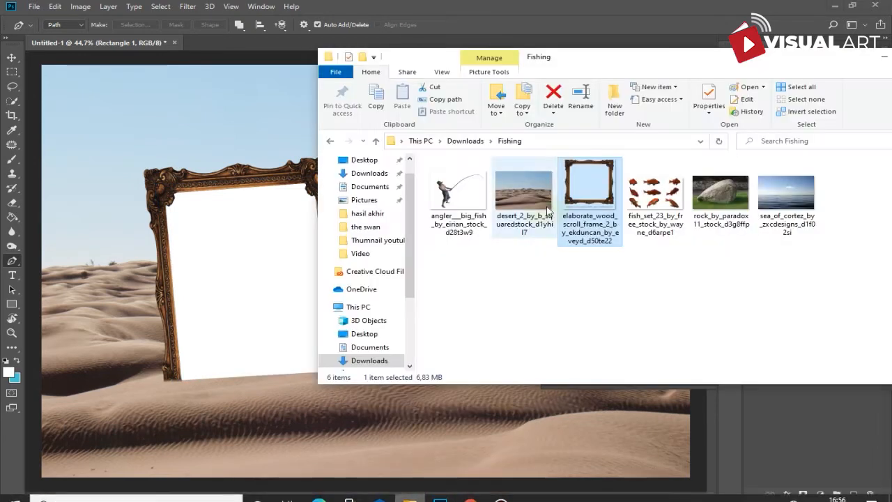
click(789, 199)
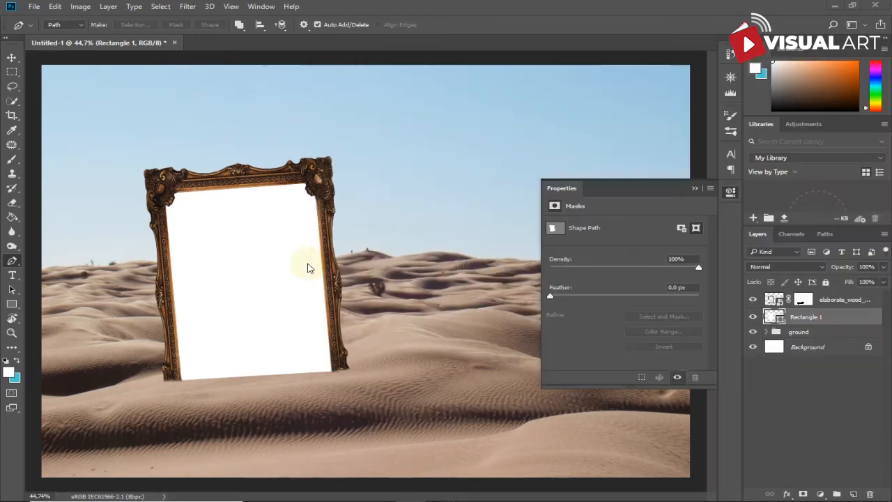
drag(309, 265, 307, 261)
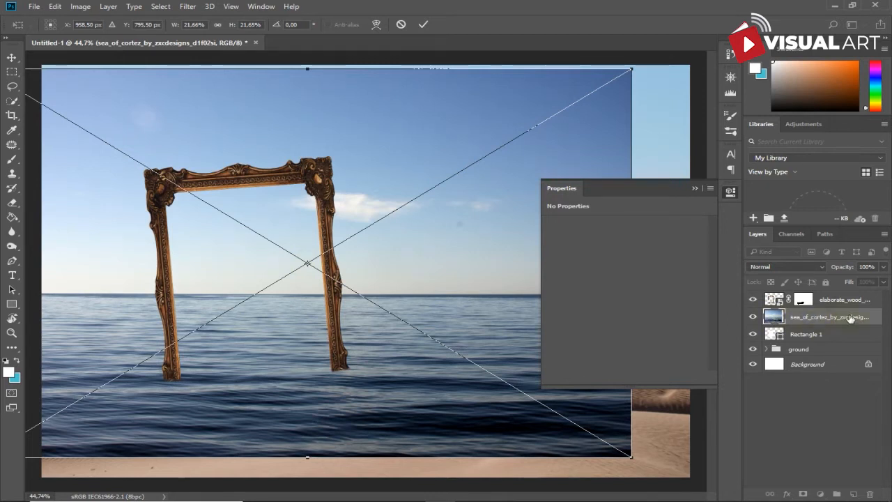
key(Return)
right_click(850, 318)
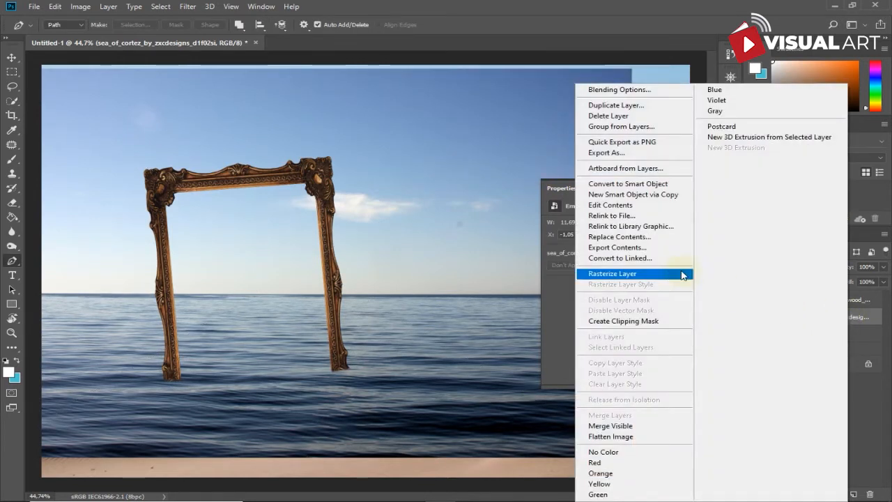
click(669, 273)
Step: Clip the sea photo layer to the white Rectangle 1 shape
right_click(813, 320)
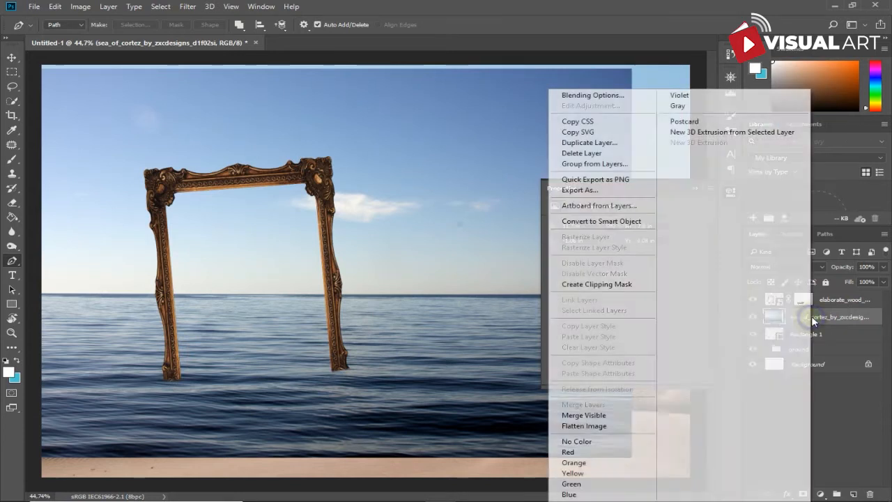
click(601, 284)
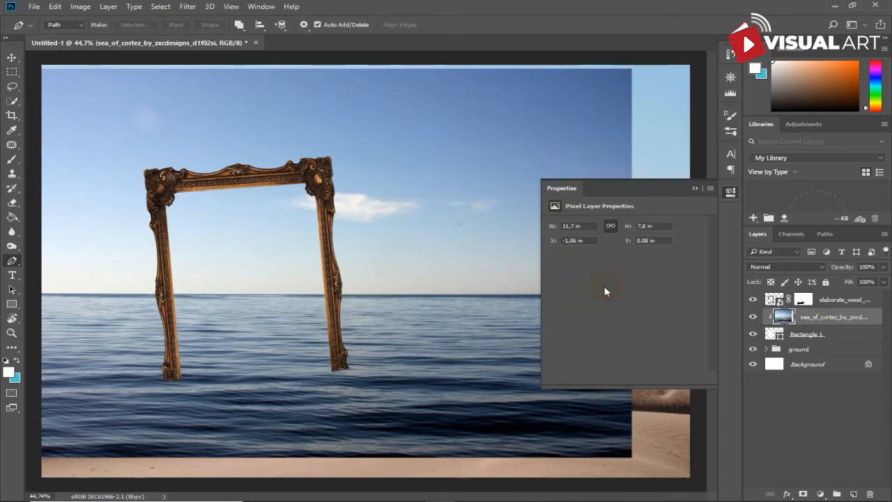
scroll(419, 291, down, 1)
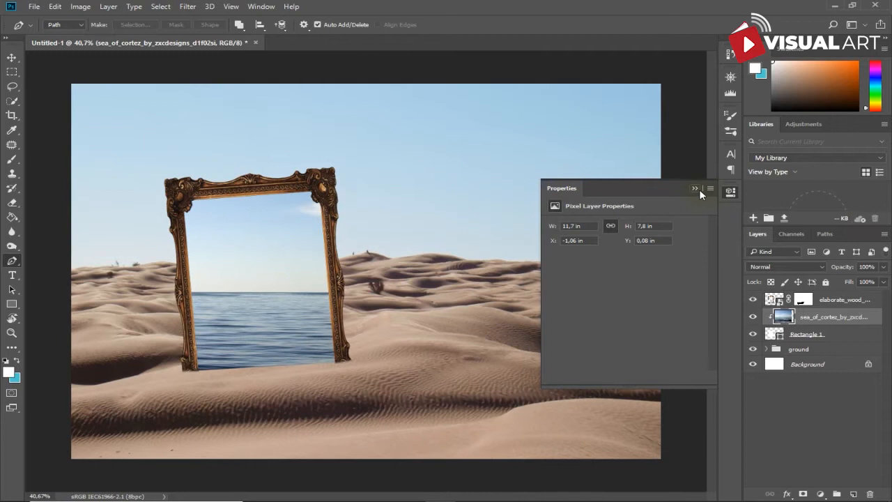
click(699, 189)
Step: Rotate the sea photo slightly, shift it up and left, and scale it to about 95%
click(12, 59)
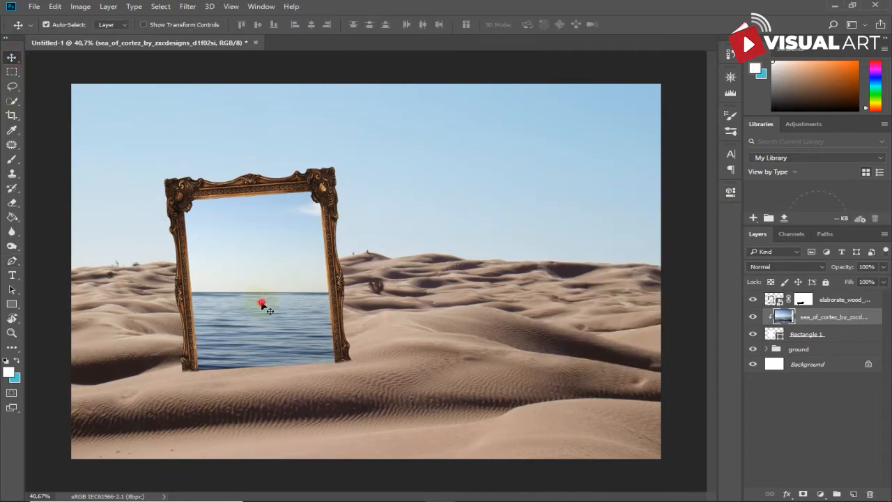
key(ctrl+t)
scroll(444, 324, down, 3)
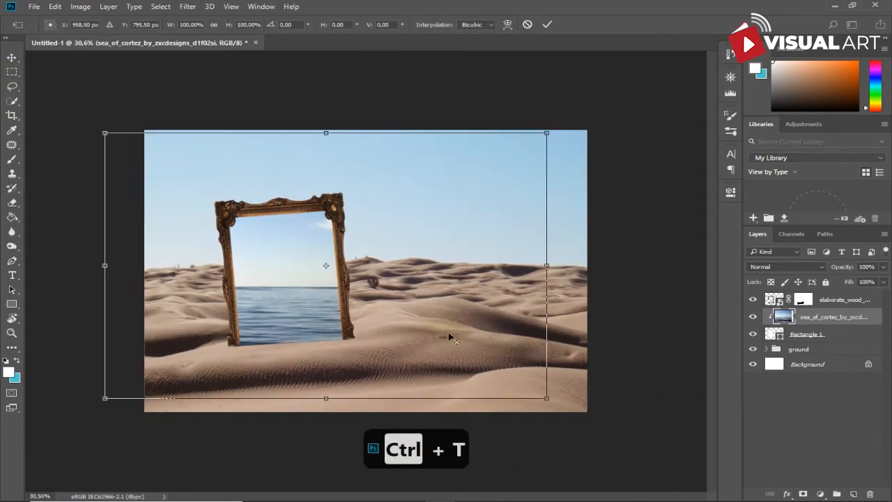
drag(566, 385, 561, 383)
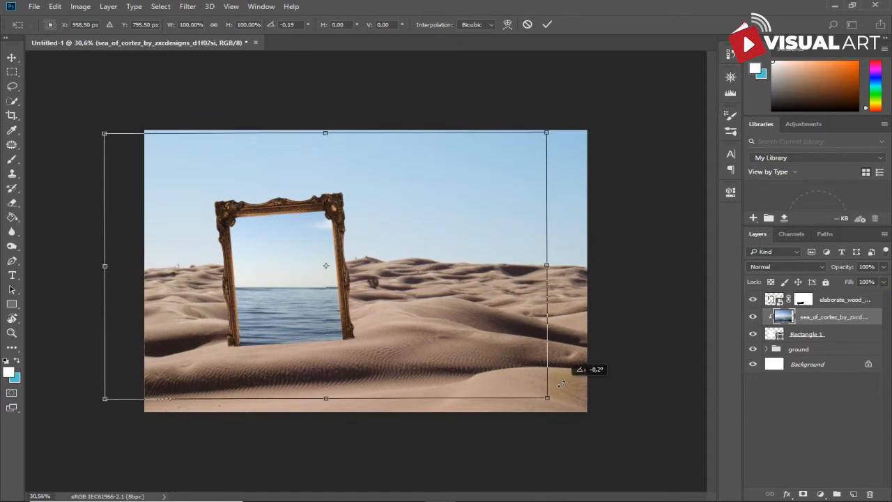
mouse_move(317, 297)
mouse_down()
mouse_move(272, 299)
mouse_move(272, 306)
mouse_move(306, 289)
mouse_up()
drag(306, 299, 306, 290)
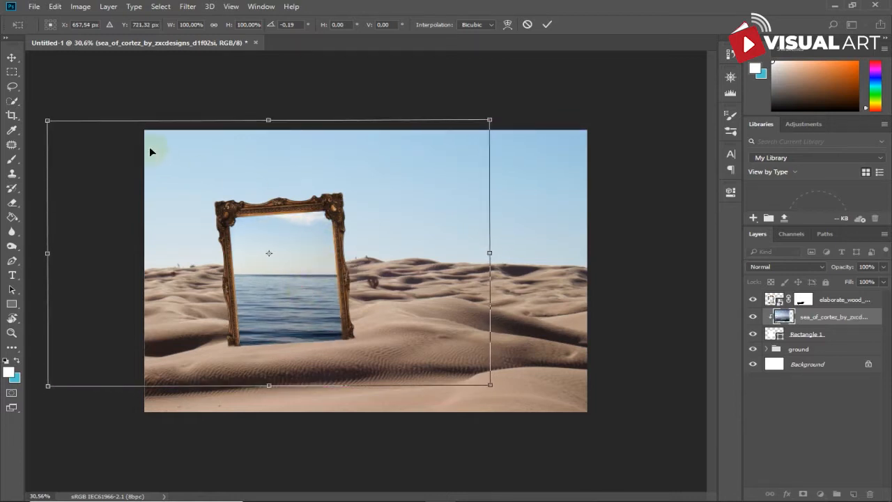
drag(49, 120, 69, 133)
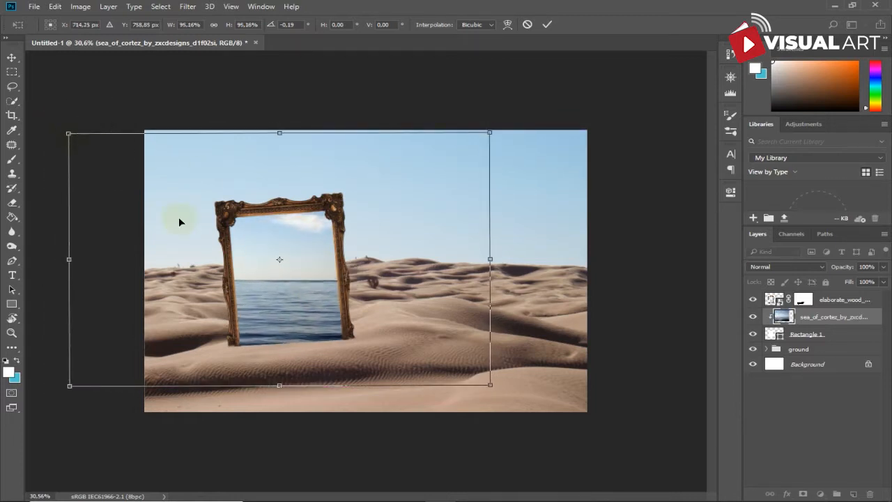
key(Return)
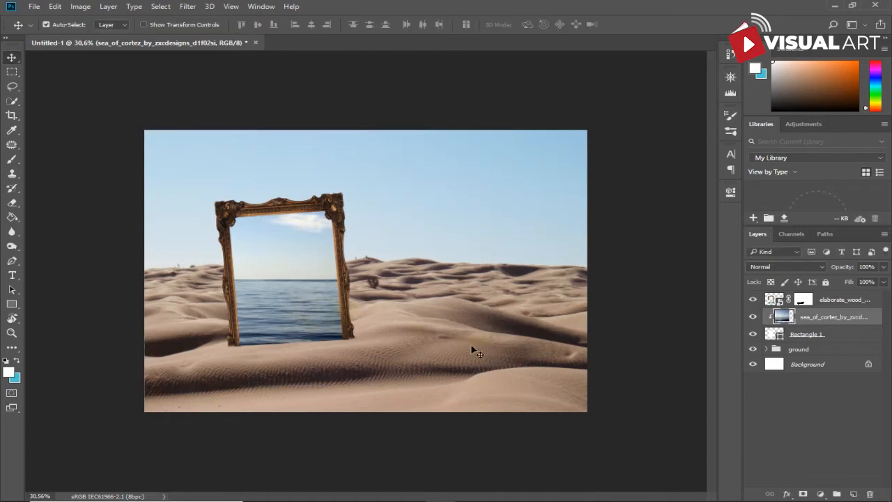
Step: Add a Brightness/Contrast adjustment (Brightness -22, Contrast 50) clipped to the sea layer
click(821, 494)
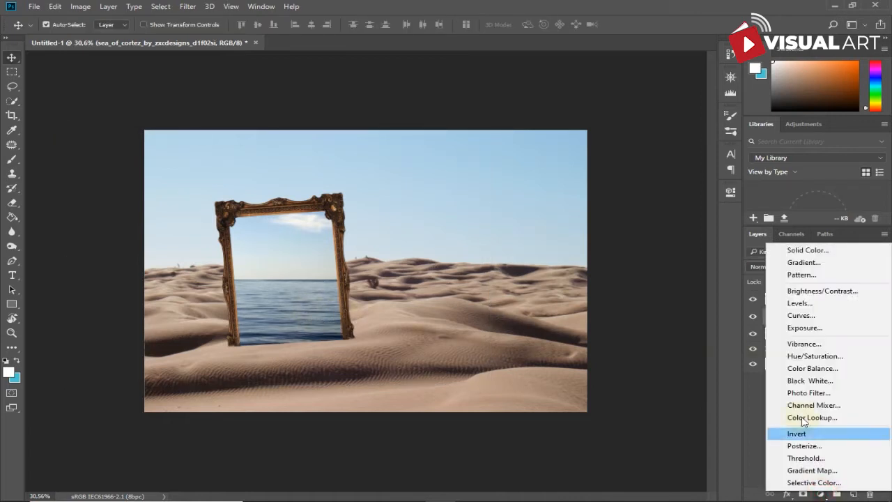
click(829, 292)
drag(622, 252, 661, 273)
click(624, 377)
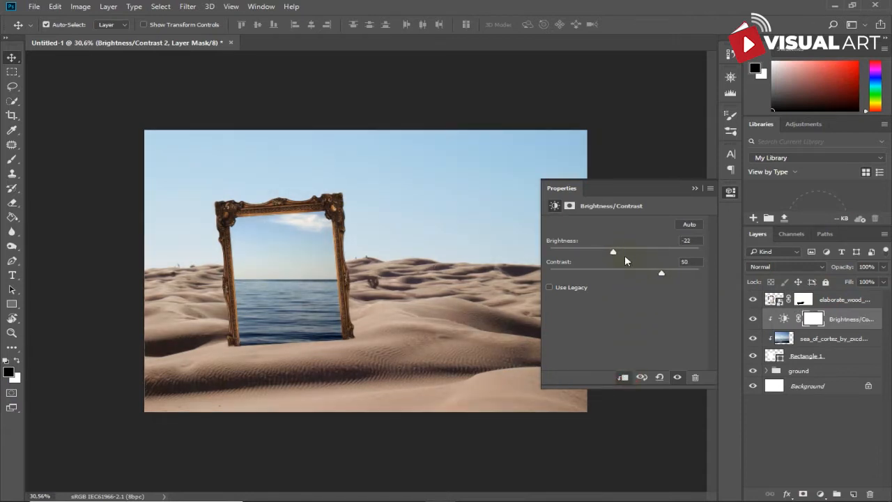
click(695, 188)
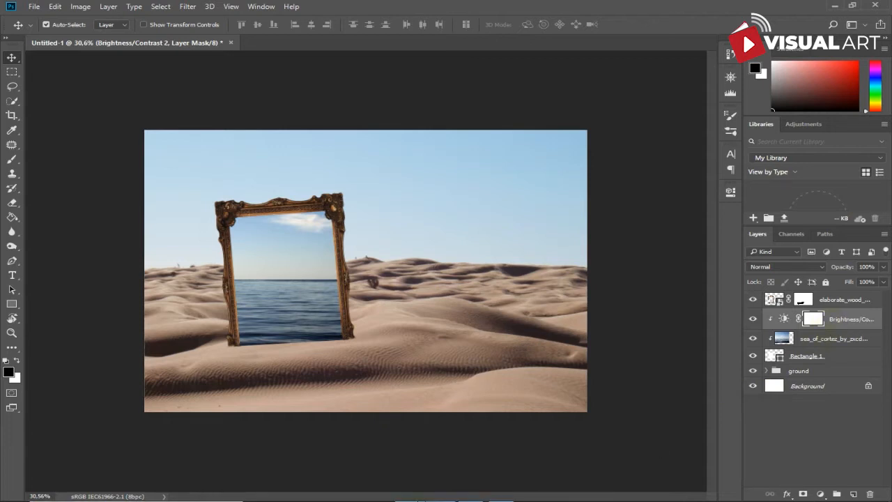
Step: Drag the rock photo from the Fishing folder into Photoshop
click(419, 492)
click(733, 202)
drag(733, 204, 558, 42)
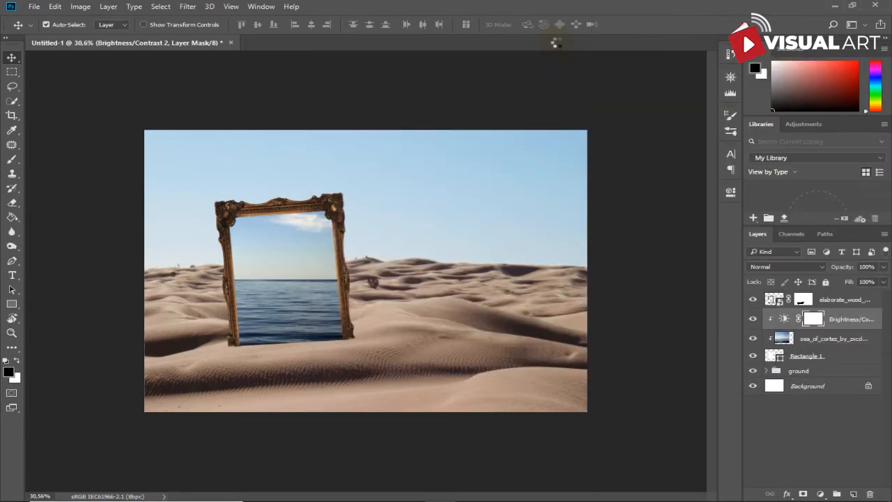
Step: Trace the rock's left side and top edge with curved Pen tool points
scroll(355, 231, up, 4)
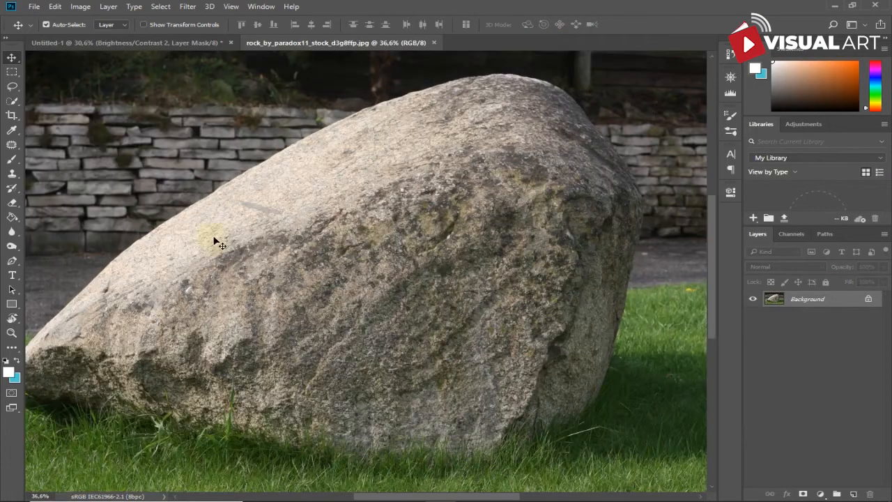
click(12, 260)
scroll(93, 233, up, 3)
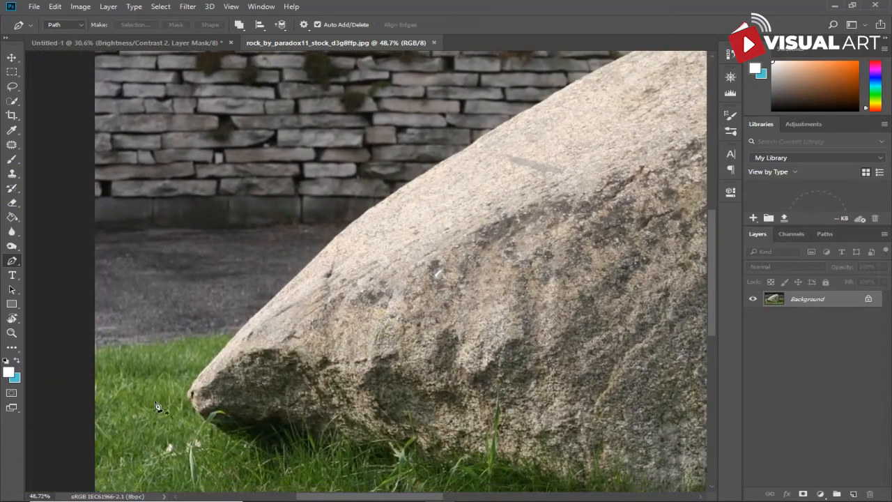
click(201, 412)
drag(195, 379, 208, 371)
drag(303, 275, 317, 261)
drag(380, 207, 284, 277)
drag(459, 162, 488, 149)
drag(521, 151, 416, 294)
drag(532, 238, 585, 229)
drag(580, 242, 438, 186)
Step: Trace down the rock's right edge and along its bottom, closing the path at the start
drag(573, 229, 589, 253)
drag(607, 273, 514, 209)
drag(550, 268, 537, 202)
drag(523, 243, 520, 256)
drag(504, 330, 502, 339)
drag(492, 419, 471, 312)
scroll(458, 342, down, 7)
drag(459, 394, 441, 395)
drag(119, 346, 59, 272)
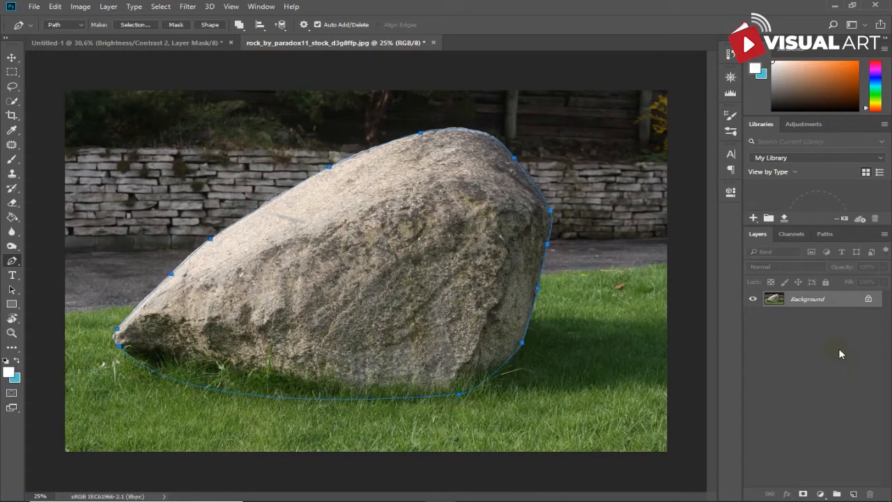
Step: Turn the rock path into a selection and drag the cut-out into the Untitled-1 composite
key(ctrl+Return)
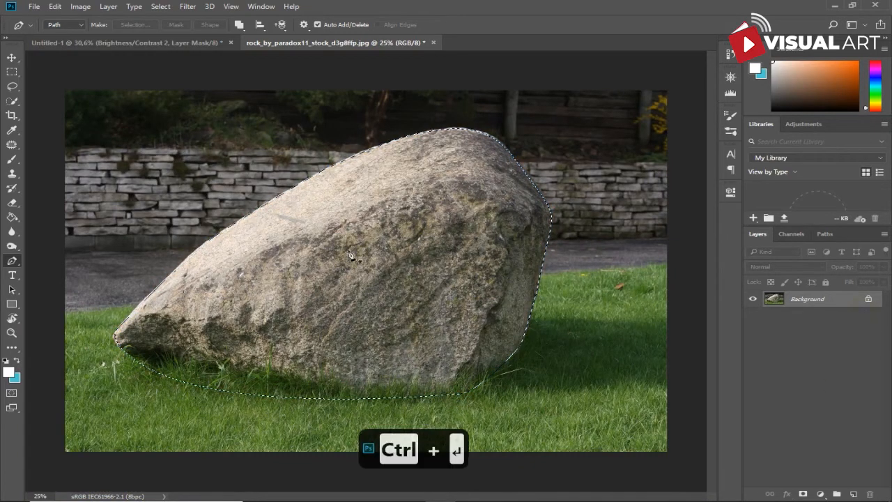
key(v)
drag(343, 270, 313, 259)
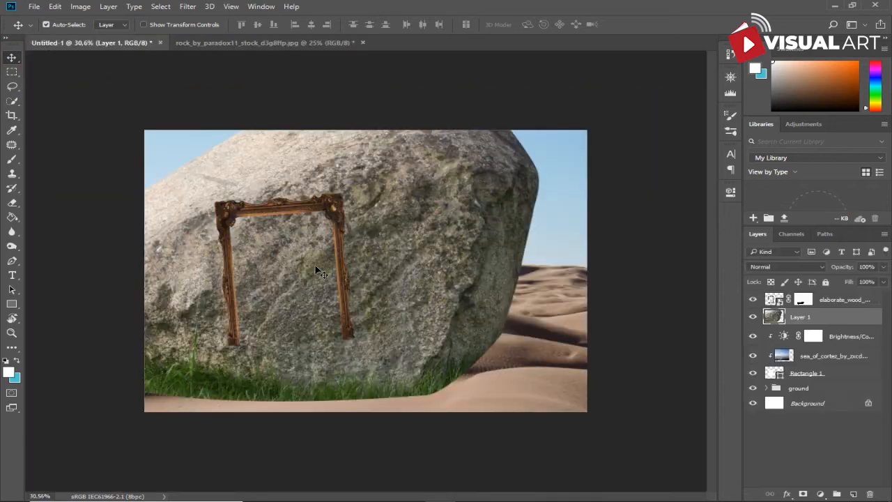
Step: Shrink the rock to about 17%, tilt it about 3°, and lower it into the framed sea
key(ctrl+t)
drag(539, 68, 379, 244)
drag(306, 248, 320, 325)
drag(219, 271, 241, 282)
drag(365, 315, 363, 327)
drag(310, 320, 313, 329)
key(Return)
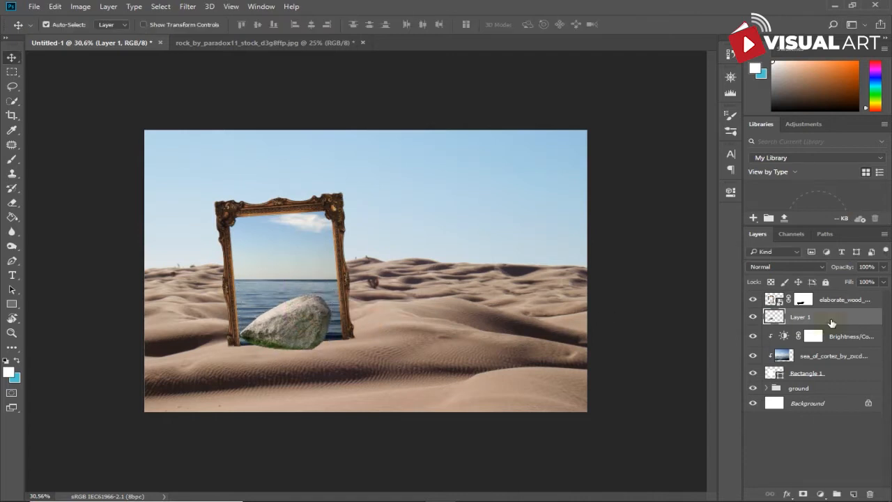
Step: Clip the rock layer to the frame with a clipping mask and nudge it slightly lower
right_click(830, 319)
click(640, 284)
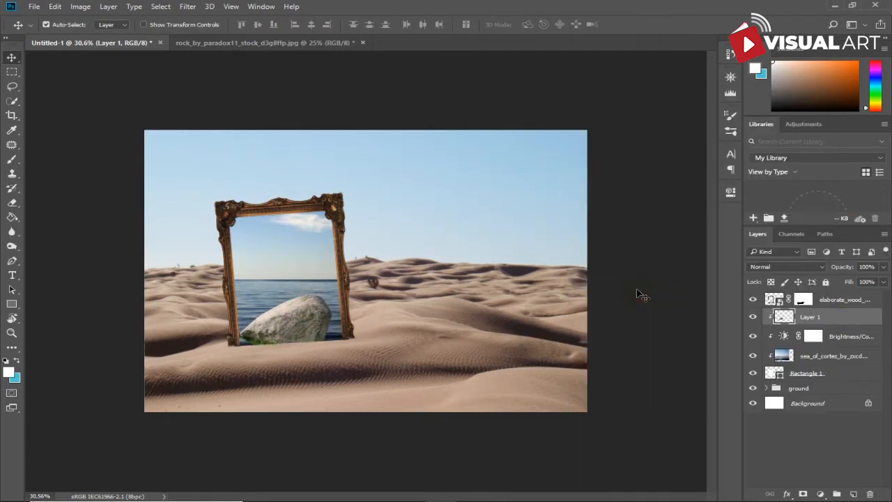
mouse_move(306, 312)
mouse_down()
mouse_move(311, 323)
mouse_move(301, 322)
mouse_up()
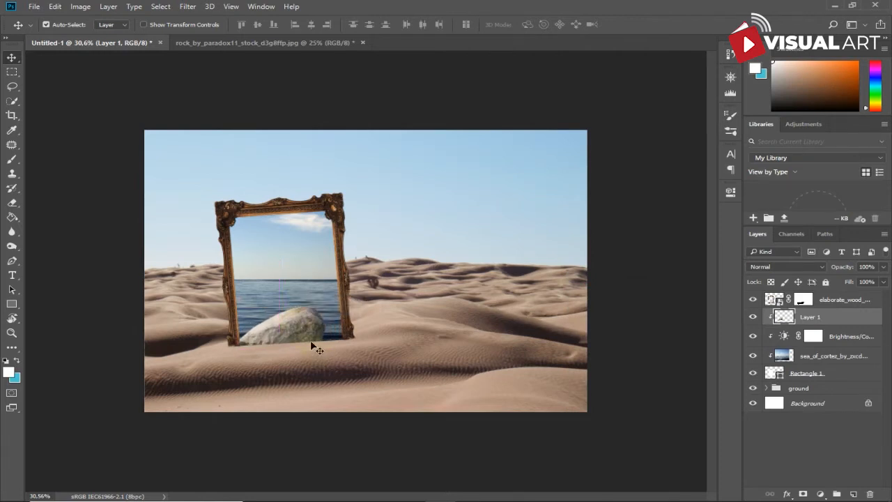
scroll(324, 336, up, 1)
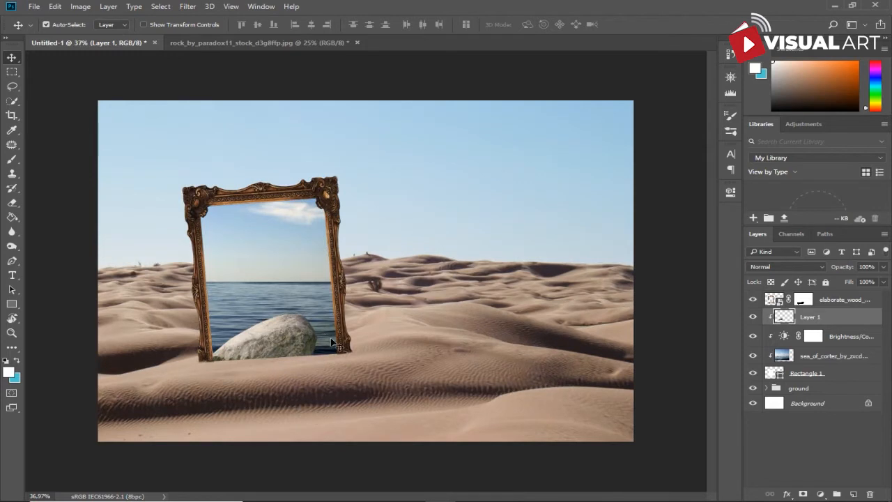
key(ctrl+t)
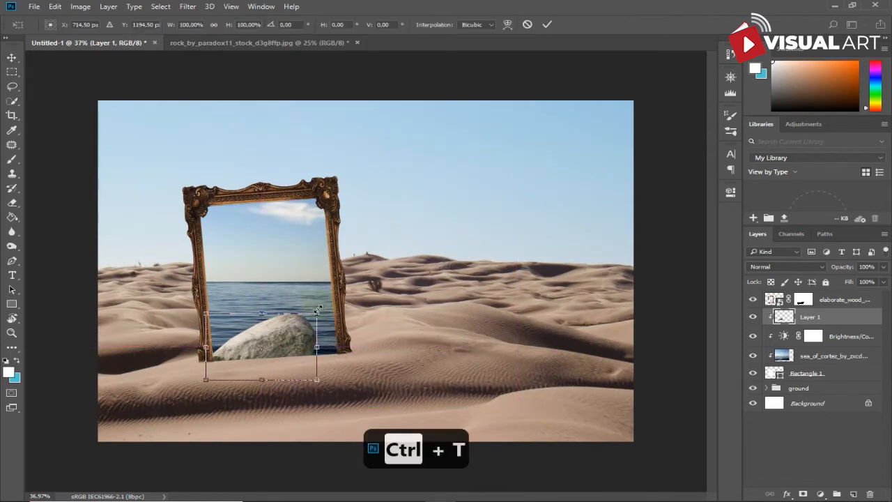
Step: Enlarge the rock to about 105%, then try a clipped Brightness/Contrast darkening and undo it
drag(318, 308, 327, 305)
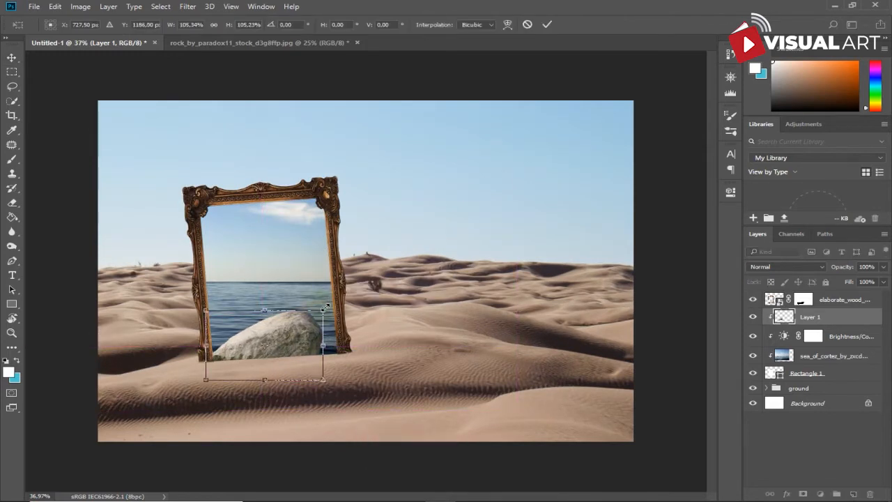
key(Return)
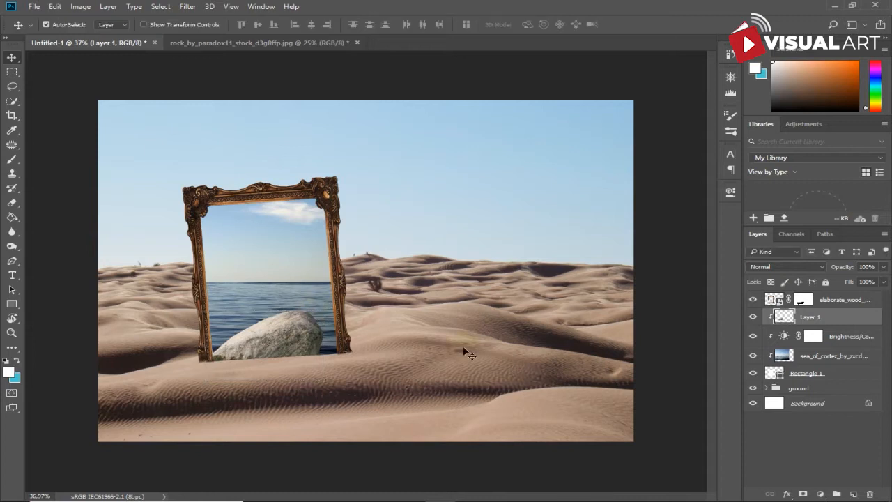
click(822, 495)
click(812, 292)
click(623, 378)
drag(630, 255, 598, 253)
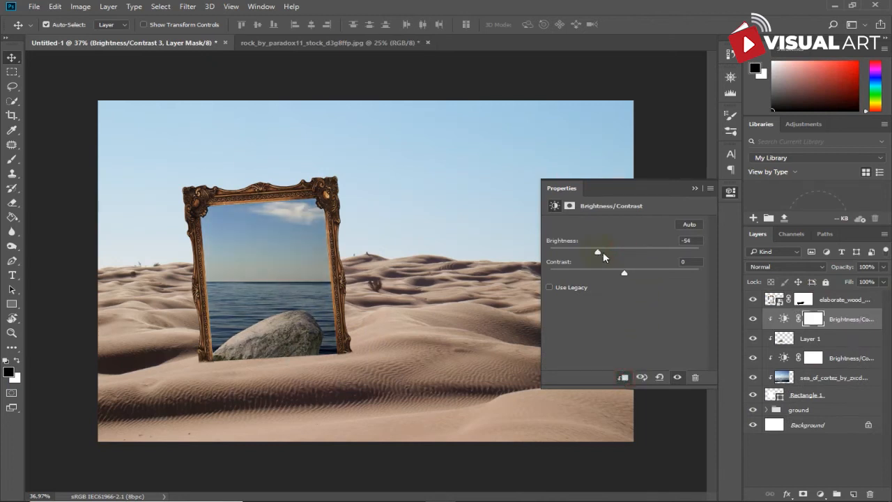
key(ctrl+z)
key(ctrl+z)
key(ctrl+z)
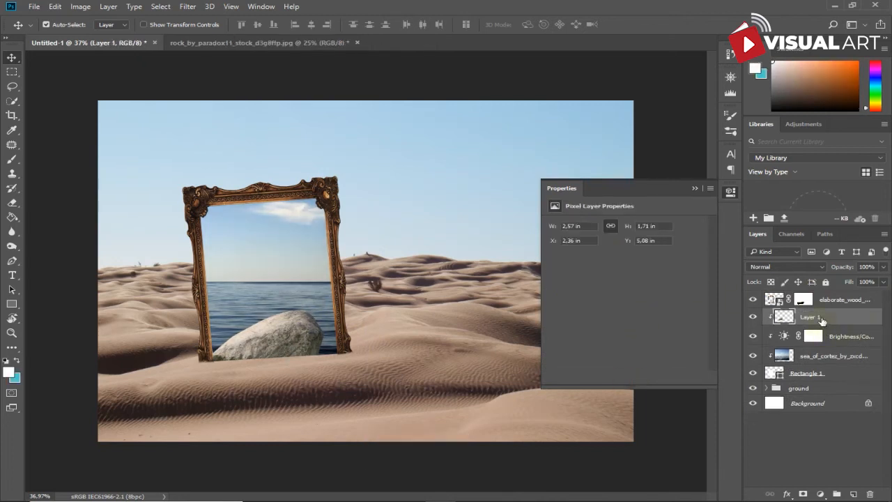
right_click(834, 324)
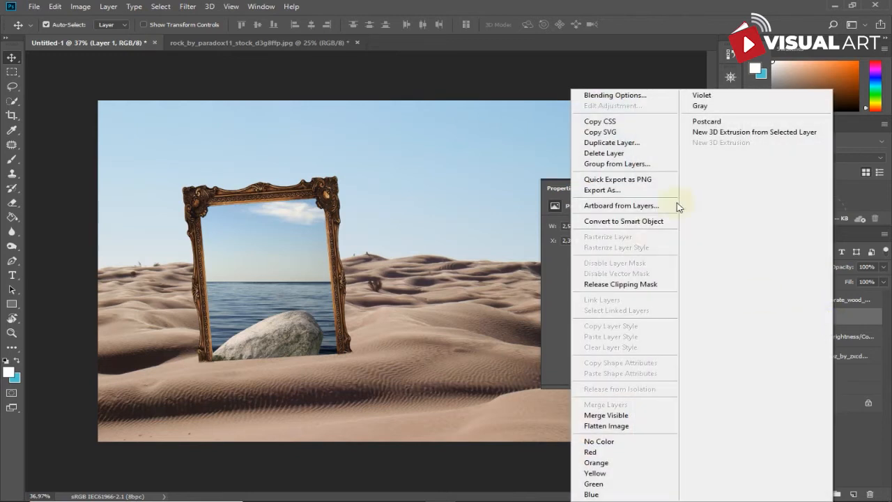
Step: Convert Layer 1 to a smart object and apply Brightness/Contrast with Brightness -72, Contrast 21
click(633, 222)
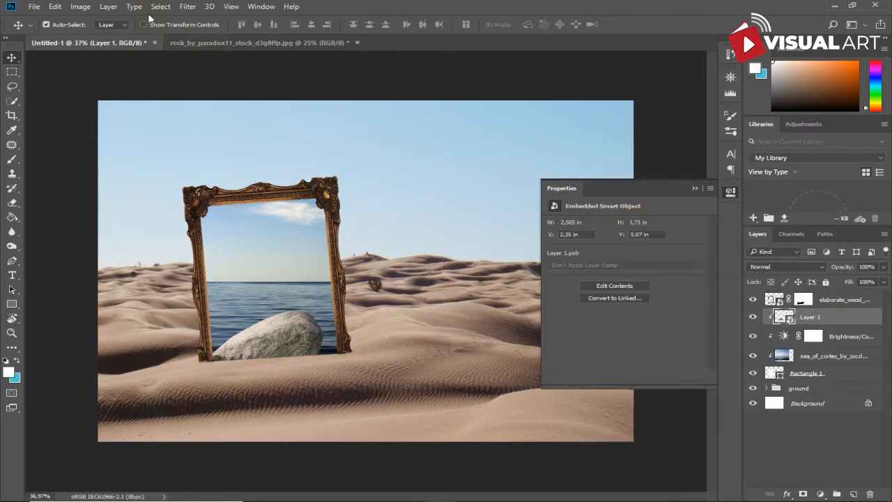
click(80, 7)
mouse_move(108, 37)
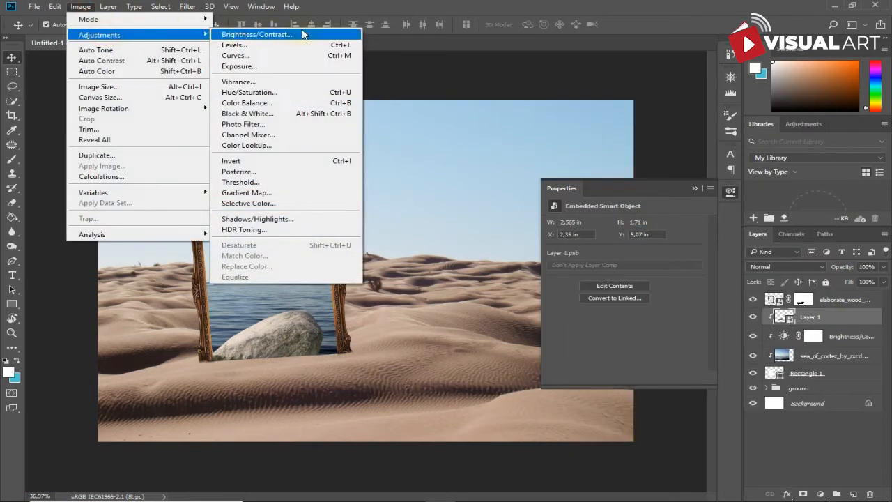
click(279, 35)
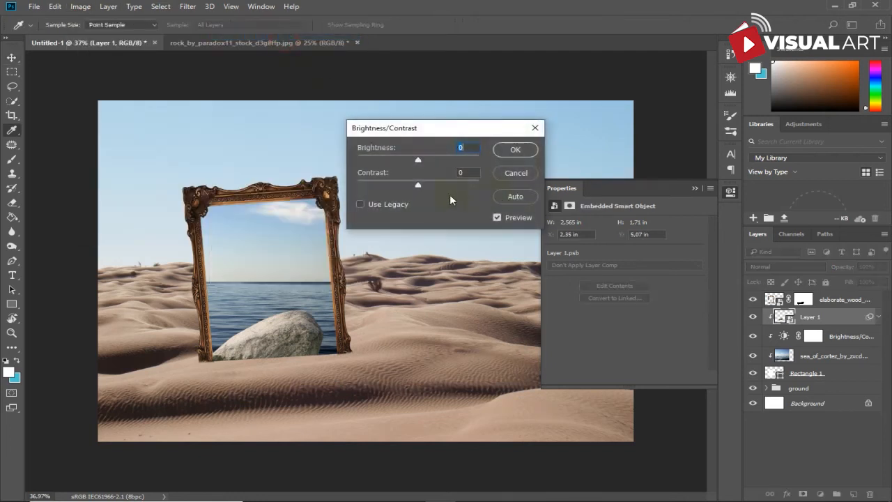
drag(419, 159, 392, 161)
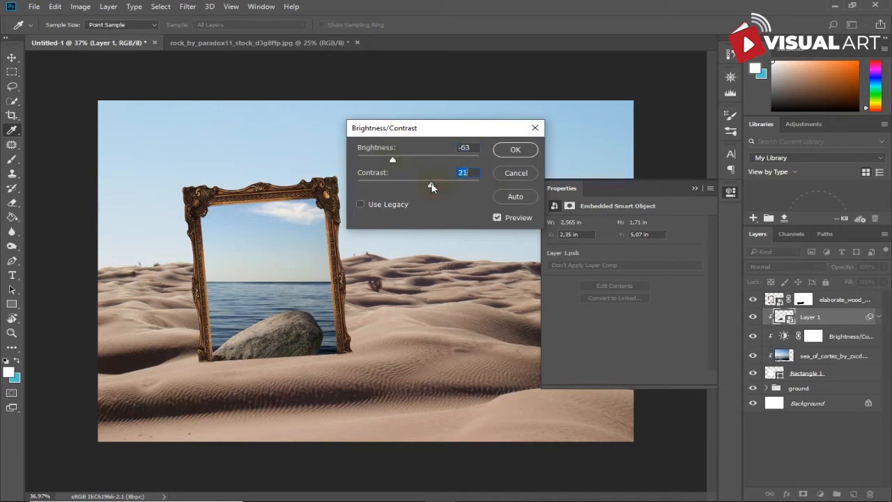
drag(393, 159, 389, 162)
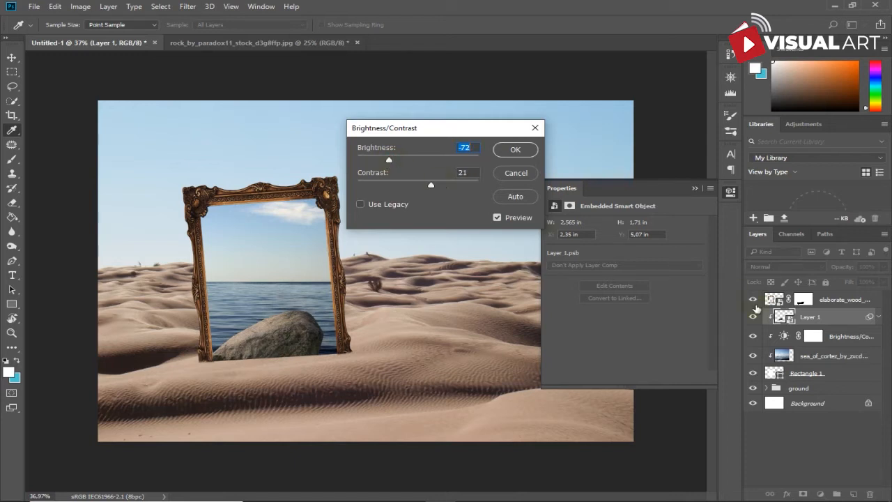
click(509, 149)
key(v)
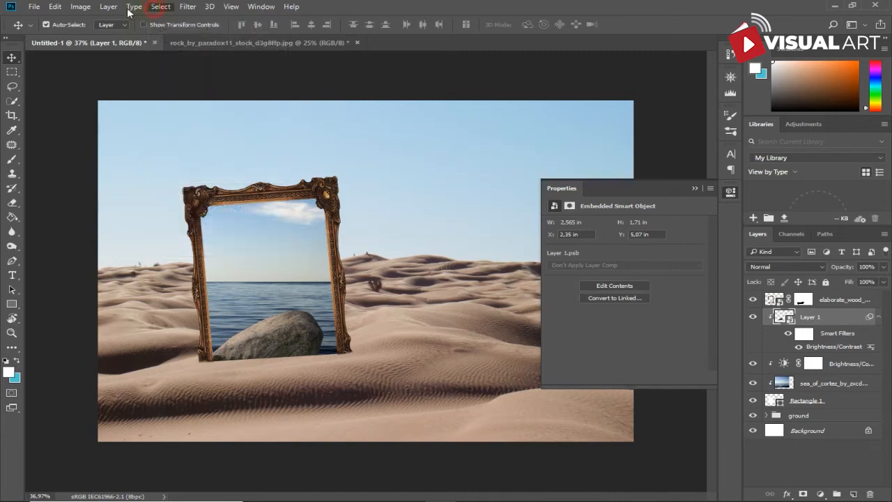
click(80, 6)
Step: Add a Color Balance filter to the rock with midtones +10, 0, -8, warming it toward yellow
mouse_move(92, 35)
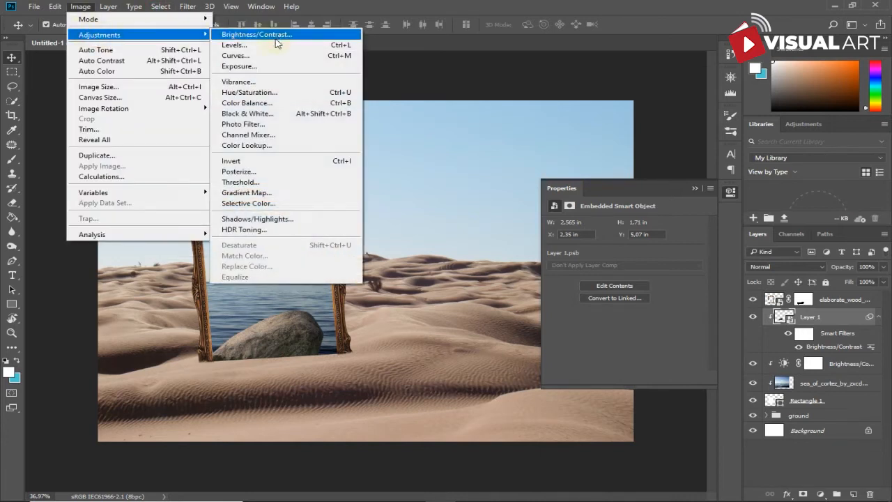
click(263, 103)
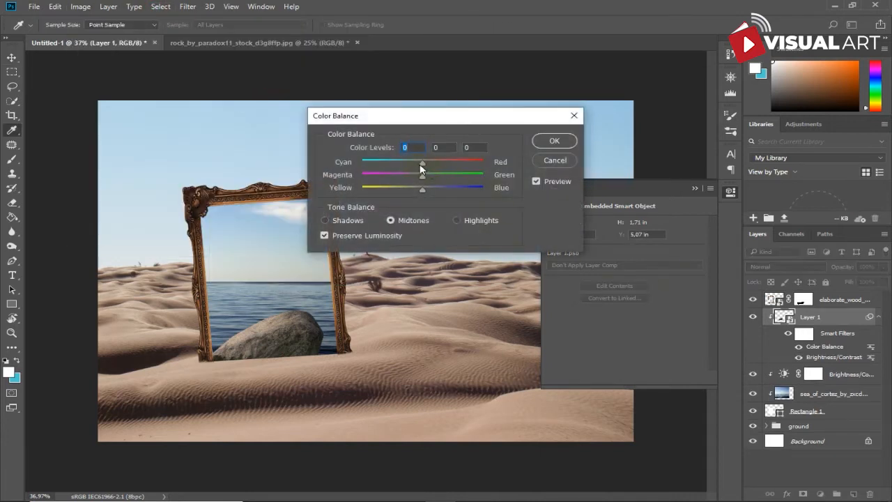
drag(422, 189, 417, 189)
click(431, 163)
drag(430, 162, 429, 161)
click(553, 141)
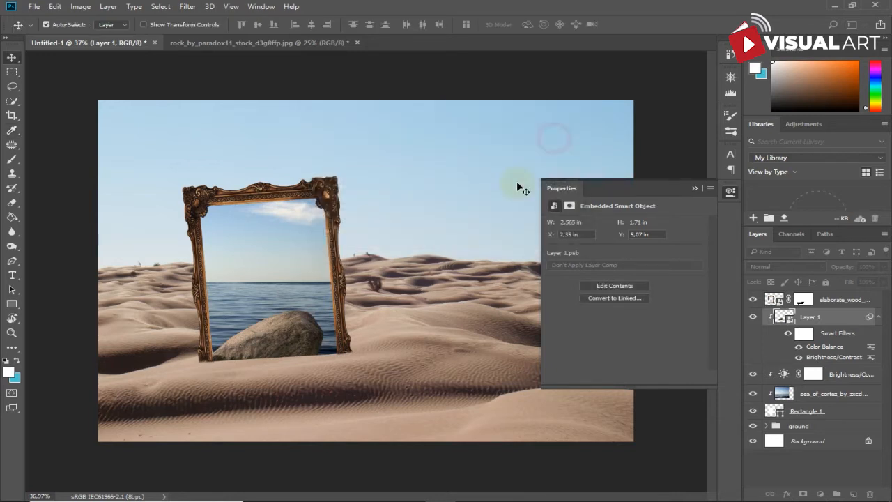
Step: Collapse the Properties panel and select the angler image in File Explorer's Fishing folder
click(694, 188)
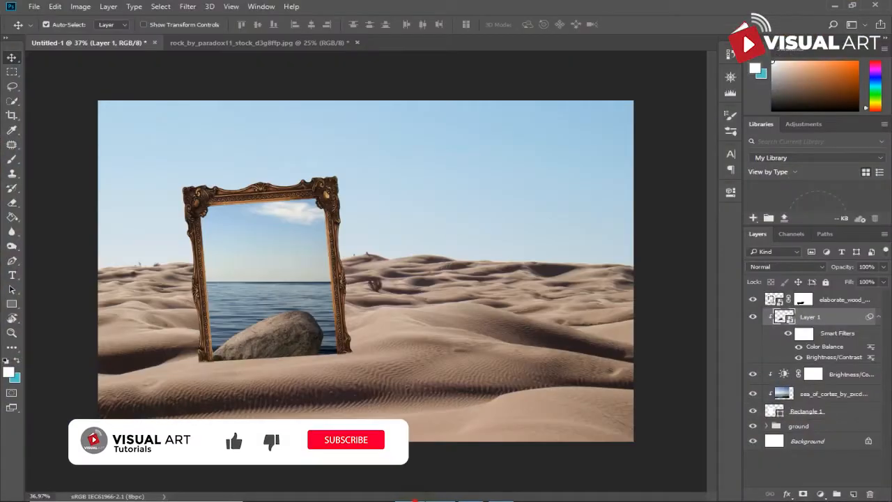
click(415, 500)
click(459, 195)
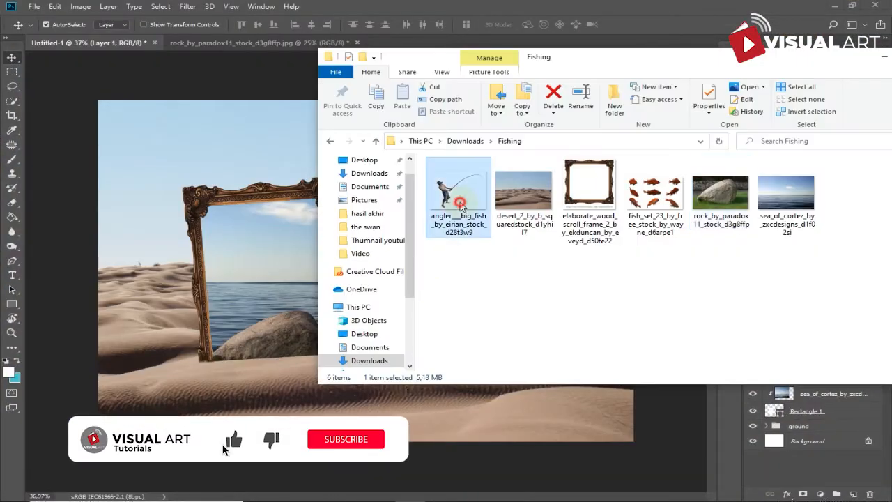
Step: Place the angler photo into the composite and move its layer above the frame
drag(475, 193, 293, 263)
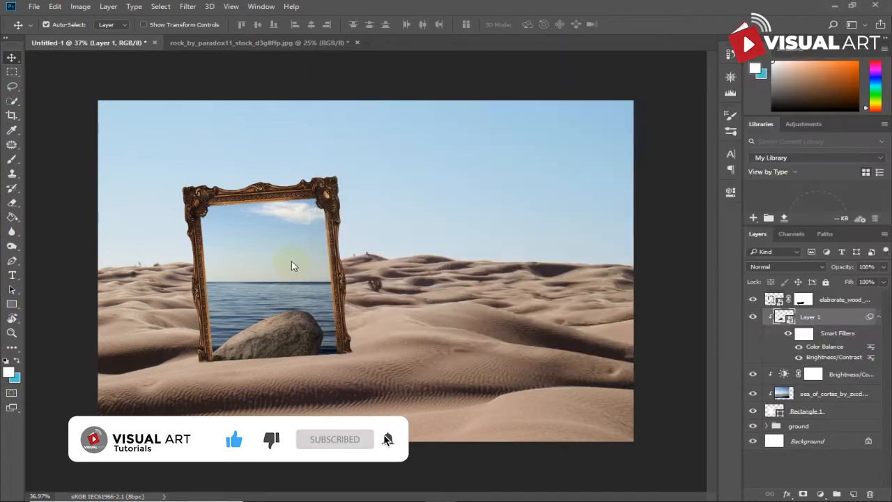
drag(541, 91, 417, 176)
key(Return)
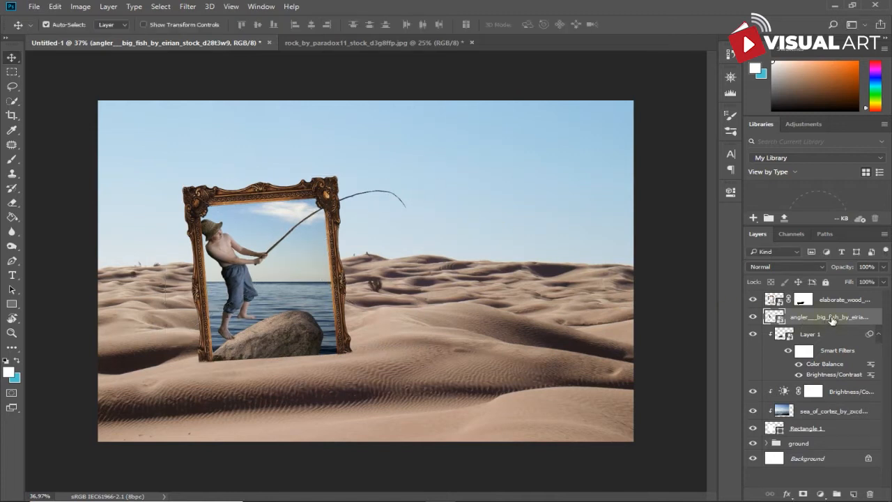
drag(824, 292, 825, 293)
Step: Scale the boy to about 12.9% and stand him on the rock inside the frame
drag(235, 266, 273, 267)
key(ctrl+t)
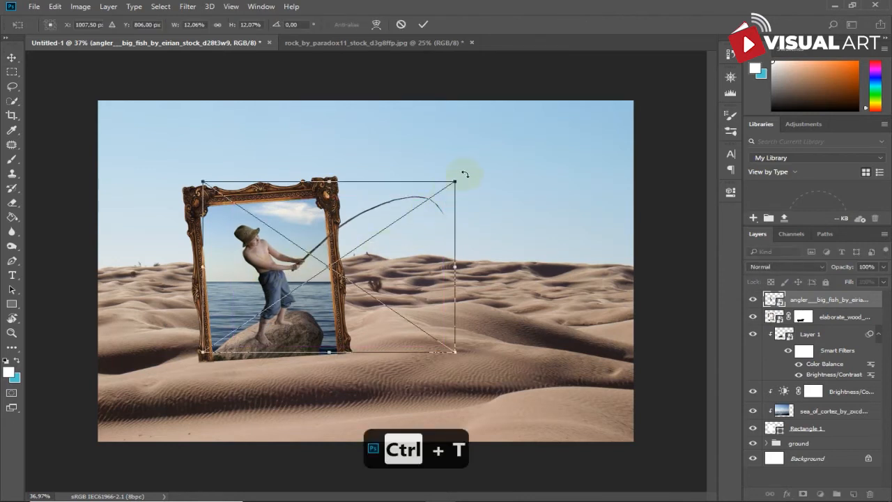
drag(454, 179, 472, 169)
drag(276, 270, 281, 273)
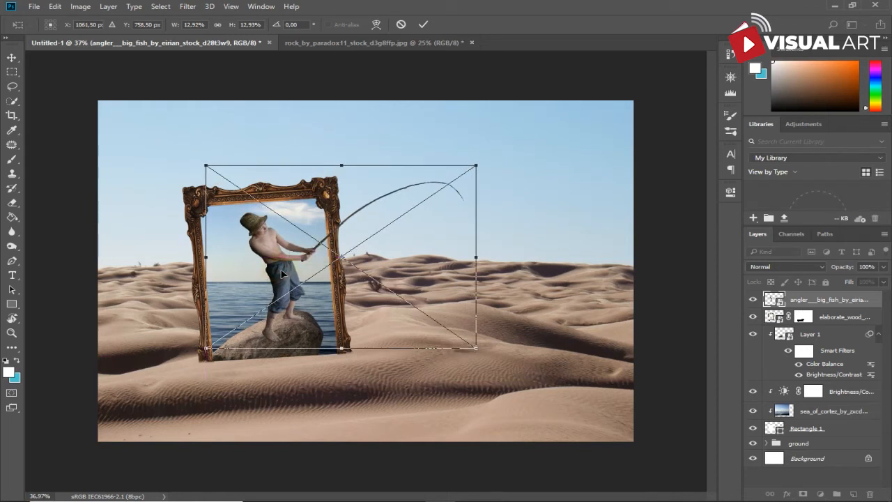
key(Return)
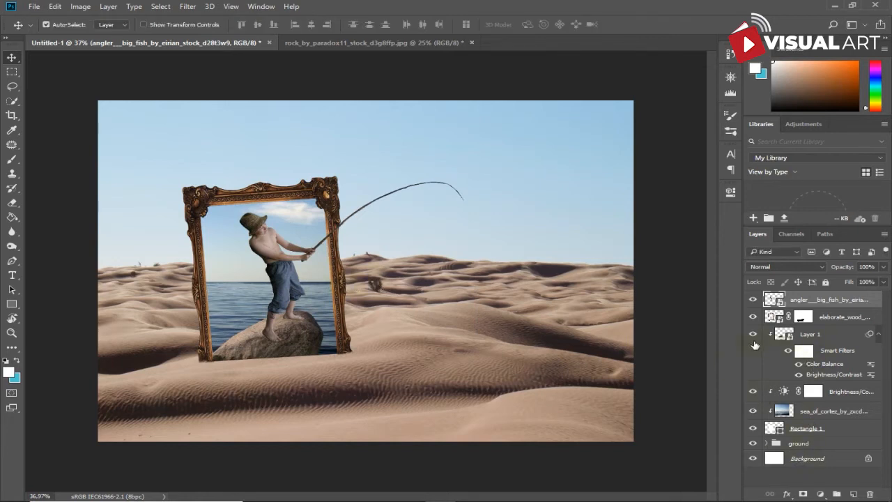
Step: Group the five layers from frame to Rectangle 1 and name the group 'frame 1'
click(827, 320)
shift+click(843, 430)
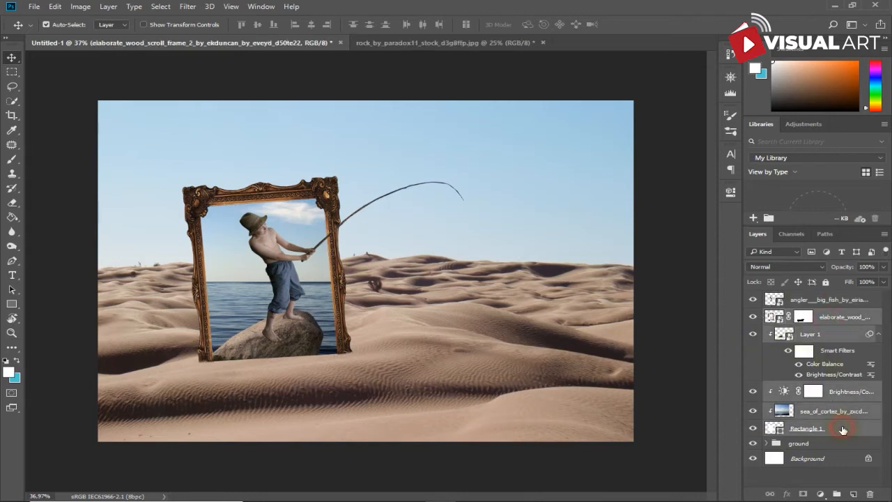
key(ctrl+g)
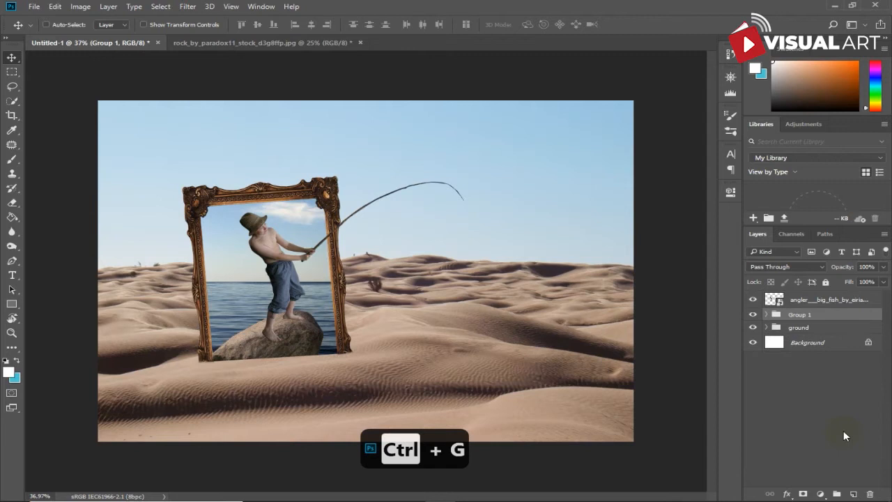
double_click(798, 315)
text(frame 1)
key(Return)
Step: Add a layer mask to the frame 1 group and bring the frame's base into view
click(806, 492)
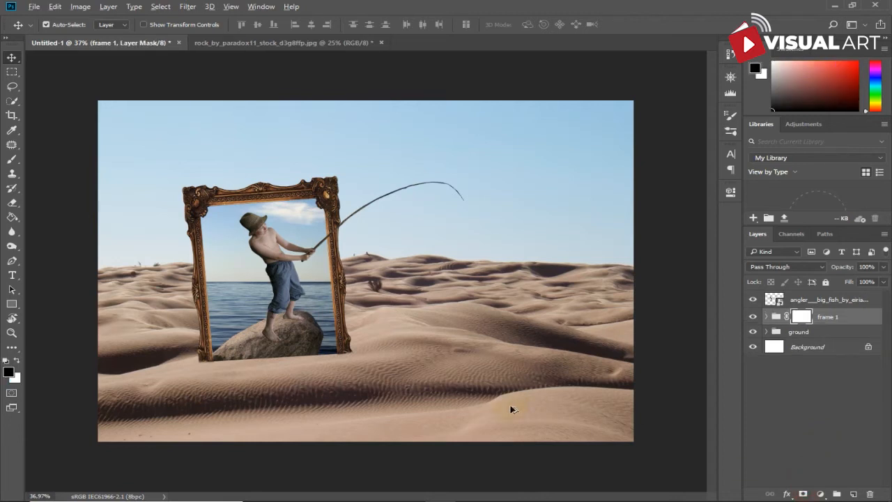
scroll(498, 406, up, 2)
drag(168, 352, 471, 334)
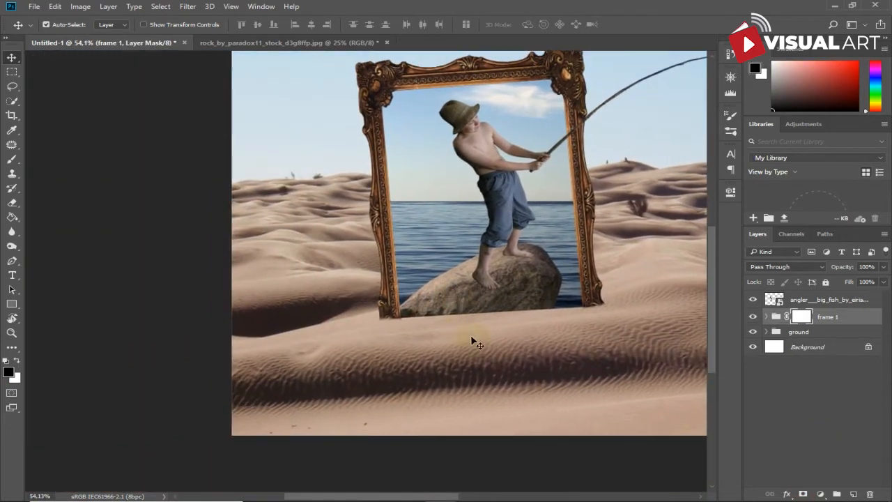
scroll(471, 338, up, 1)
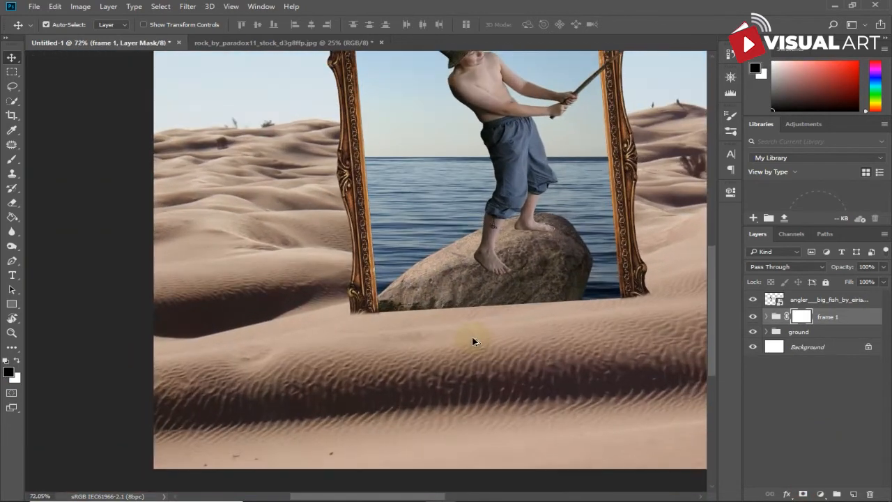
Step: Paint black on the mask with a 50–90 brush to hide the frame's bottom in the sand
click(11, 158)
key(bracketleft)
key(bracketleft)
key(bracketleft)
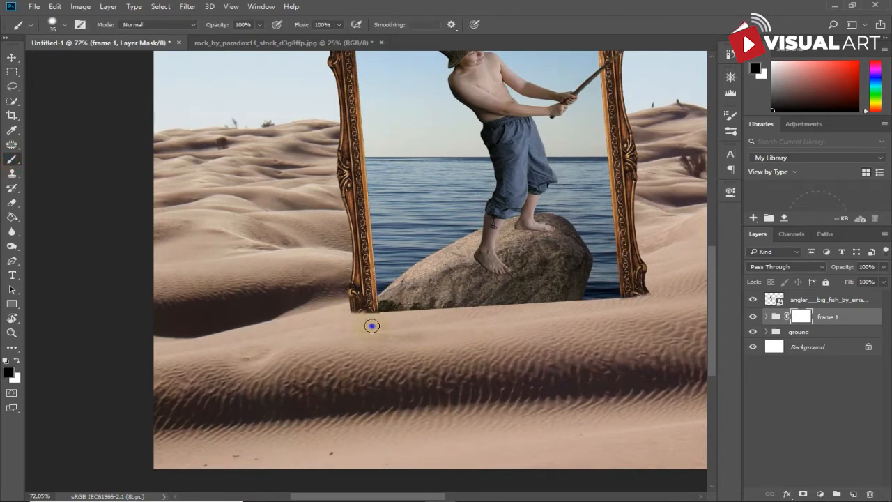
right_click(370, 325)
click(342, 327)
key(bracketright)
key(bracketright)
key(bracketright)
drag(351, 323, 548, 313)
key(ctrl+z)
mouse_move(401, 324)
mouse_down()
mouse_move(365, 324)
mouse_move(651, 312)
mouse_move(348, 333)
mouse_up()
key(bracketright)
key(bracketright)
key(bracketright)
key(bracketright)
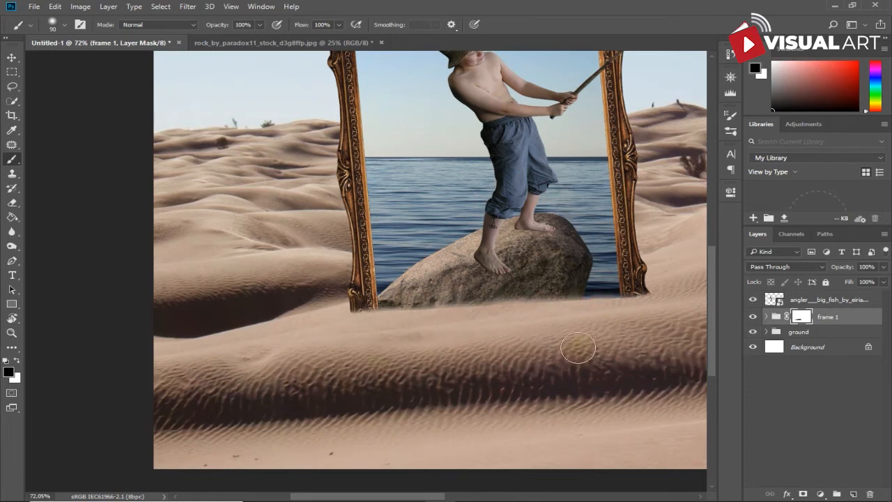
scroll(583, 351, down, 5)
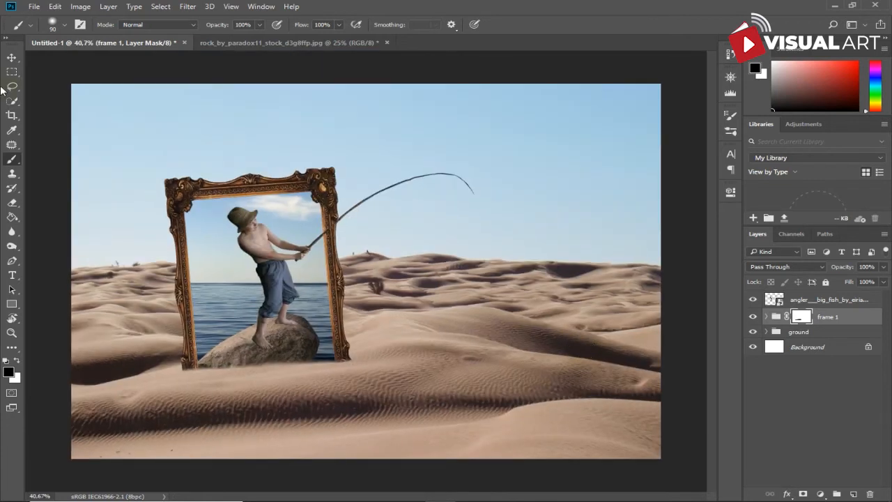
click(13, 60)
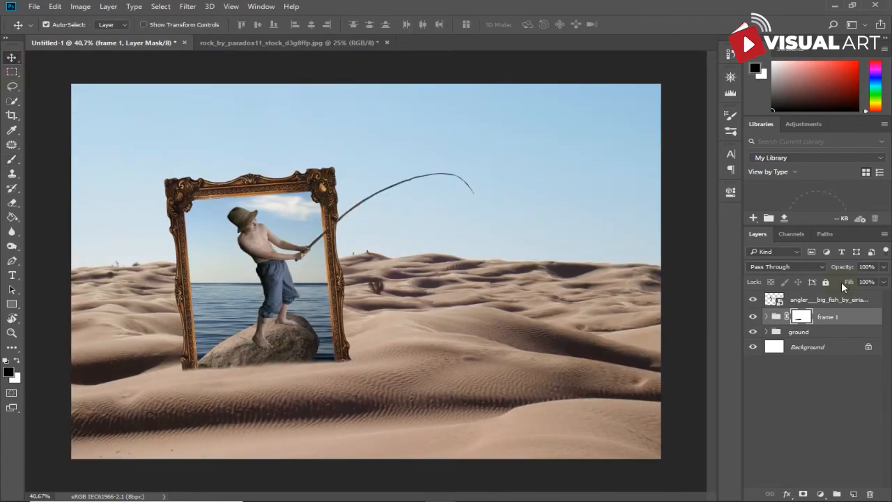
Step: Add a Brightness/Contrast adjustment clipped to the angler layer with Brightness 40, Contrast 33
click(847, 300)
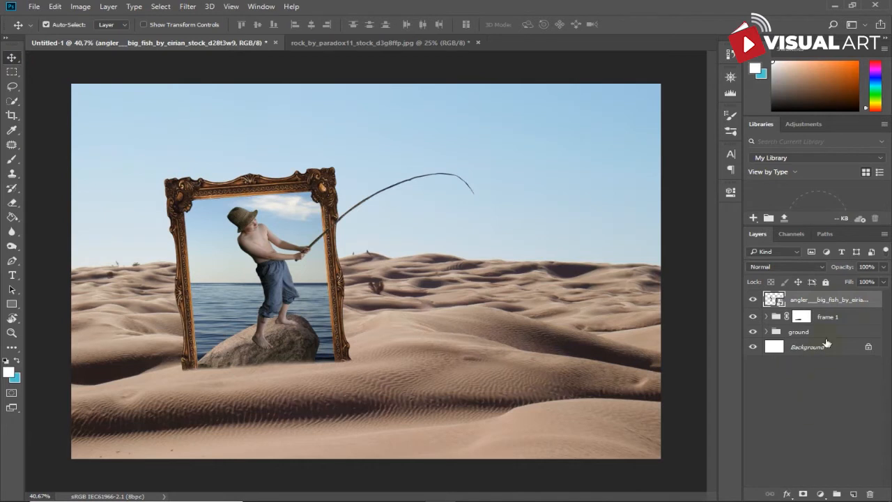
click(818, 493)
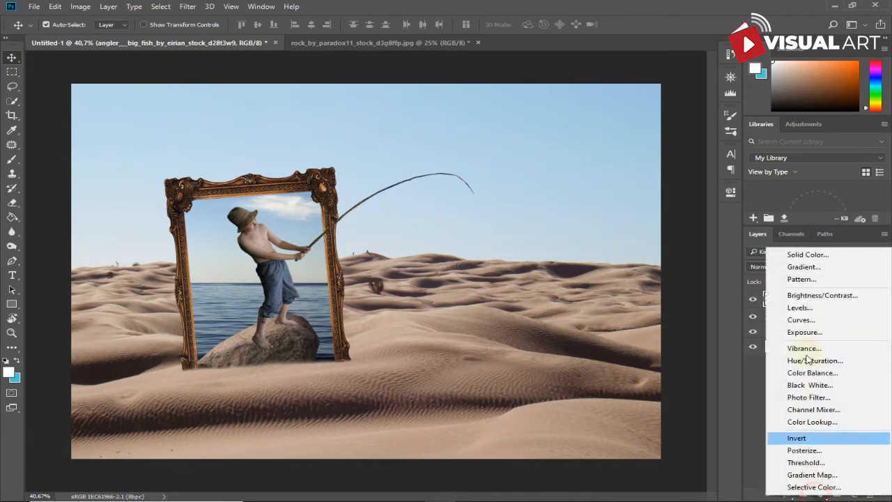
click(836, 296)
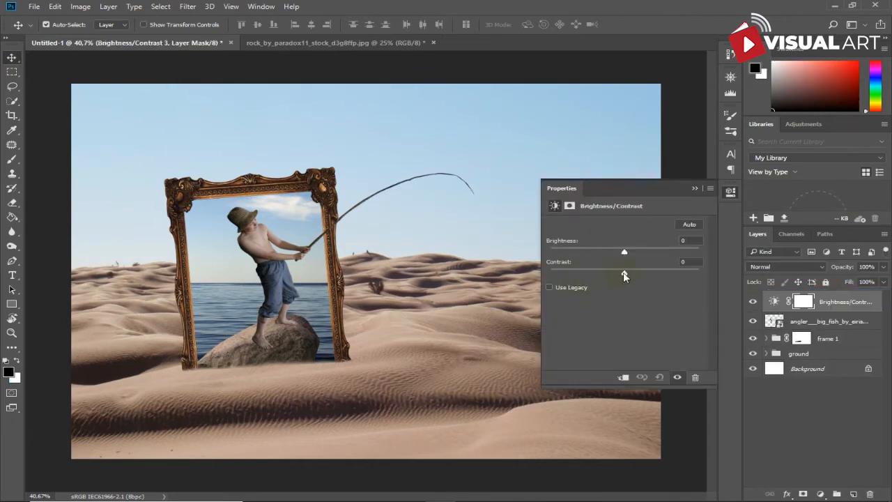
drag(627, 251, 640, 252)
click(623, 377)
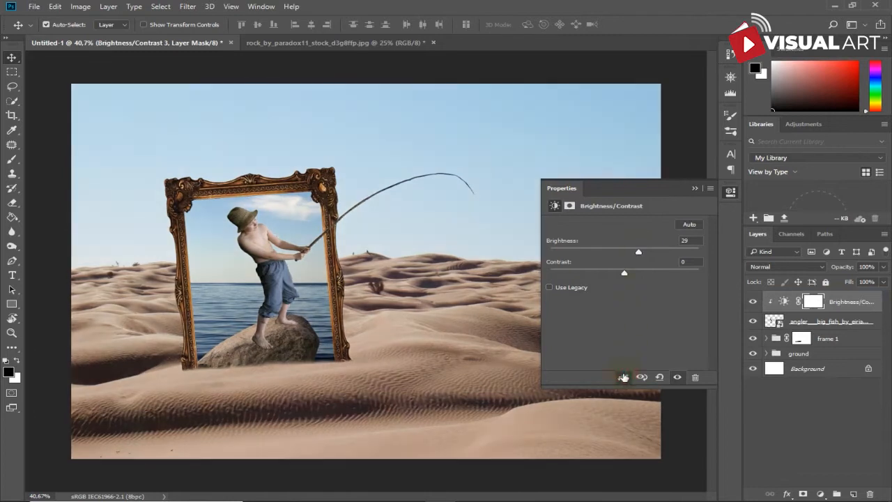
drag(639, 258, 644, 250)
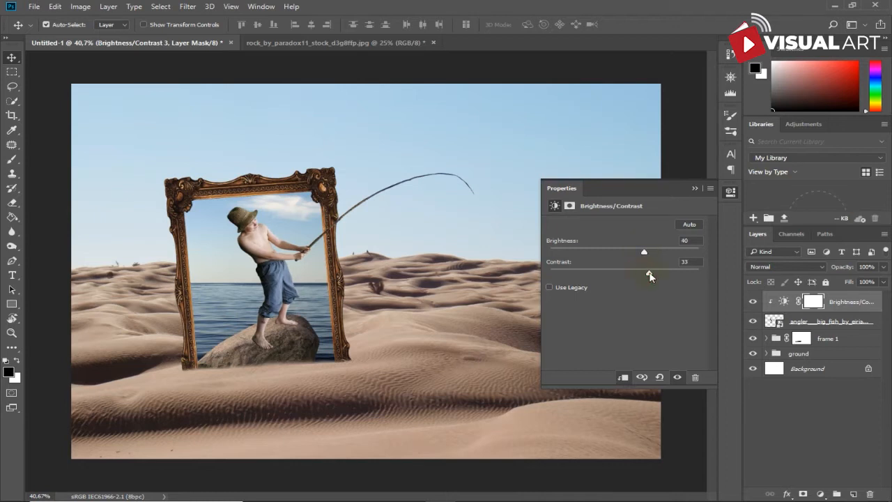
Step: Mask out the brightening along the boy's back and feet with a soft brush
click(811, 303)
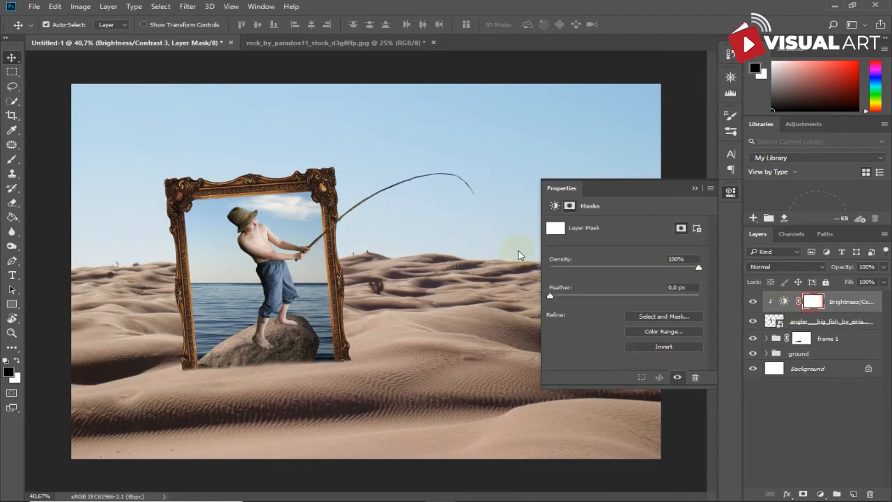
click(12, 160)
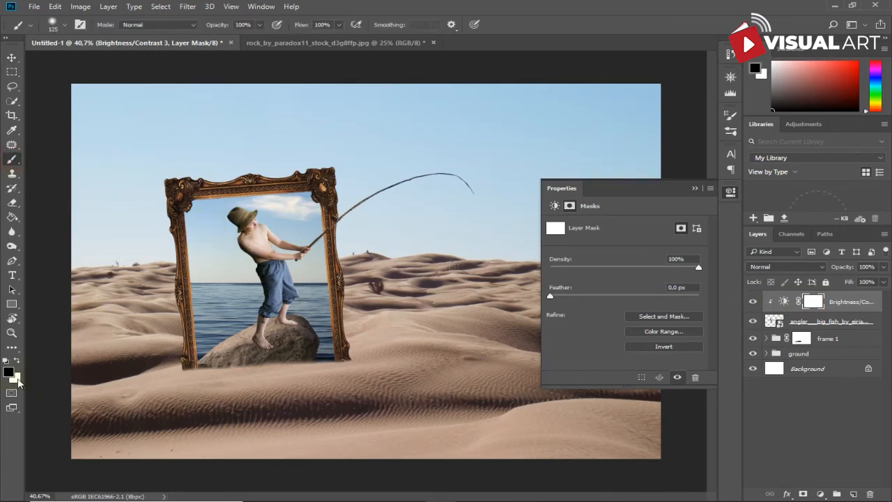
key(bracketright)
key(bracketright)
key(bracketright)
drag(226, 224, 244, 254)
right_click(244, 254)
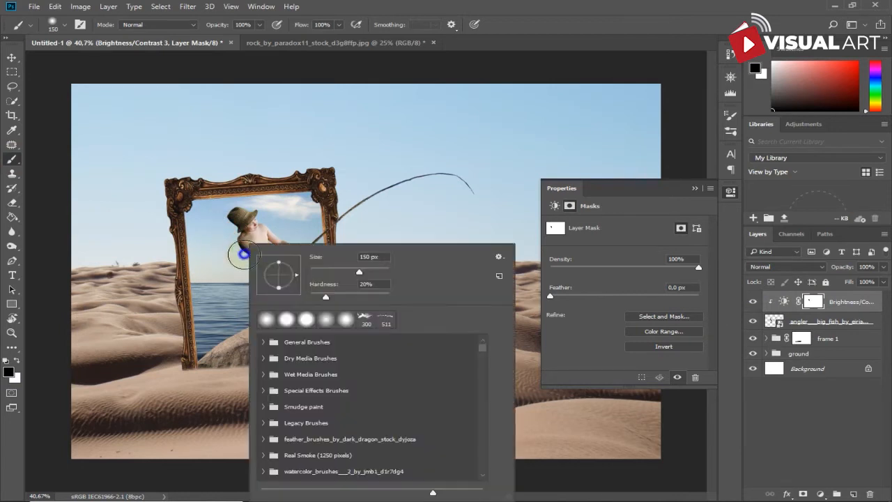
mouse_move(326, 299)
mouse_down()
mouse_move(261, 287)
mouse_move(253, 328)
mouse_move(286, 369)
mouse_move(264, 360)
mouse_move(281, 362)
mouse_move(277, 317)
mouse_move(301, 333)
mouse_move(273, 330)
mouse_up()
click(373, 4)
key(bracketleft)
key(bracketleft)
key(bracketleft)
key(bracketleft)
key(bracketleft)
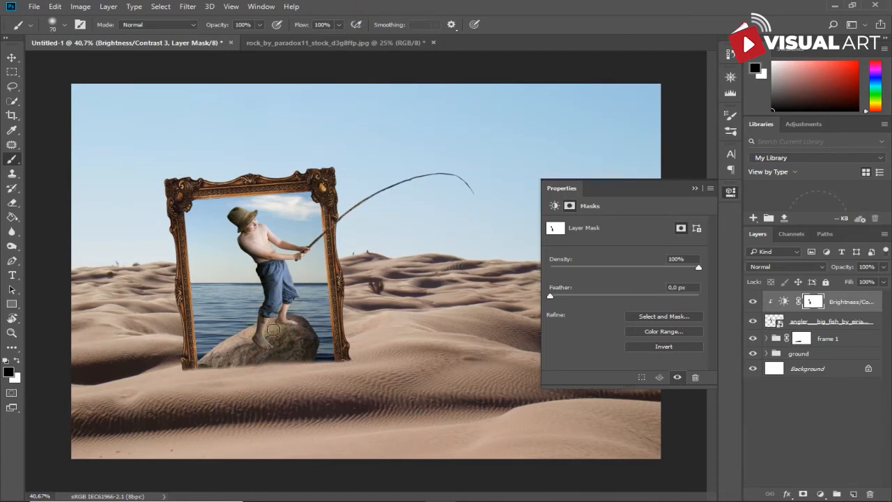
click(842, 340)
click(854, 495)
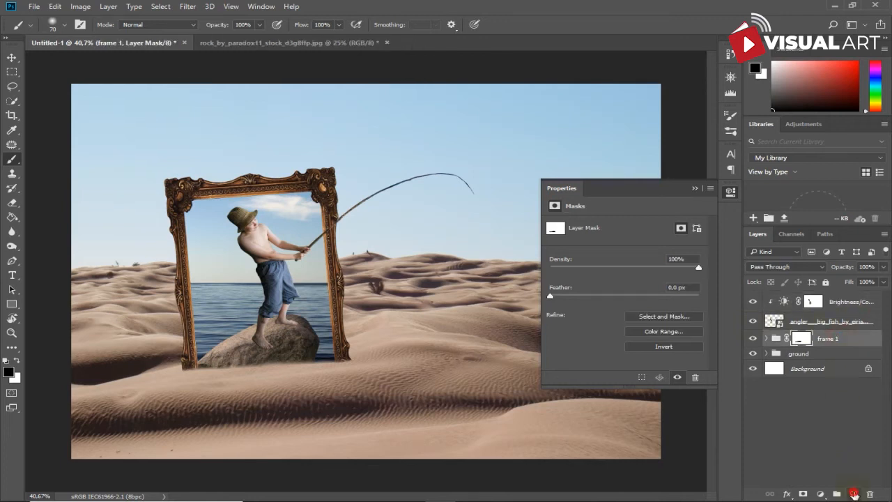
Step: Name the new layer 'shadow' and set the foreground colour to black (000000)
double_click(805, 338)
text(shadow)
key(Return)
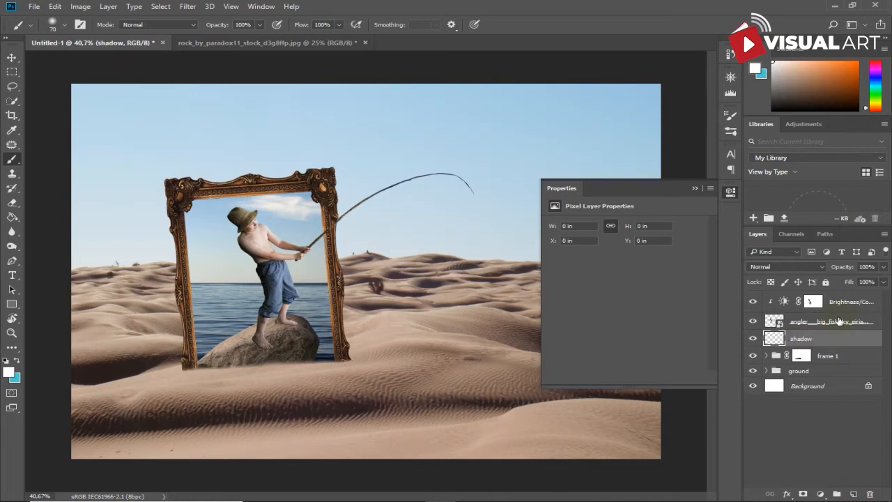
click(9, 371)
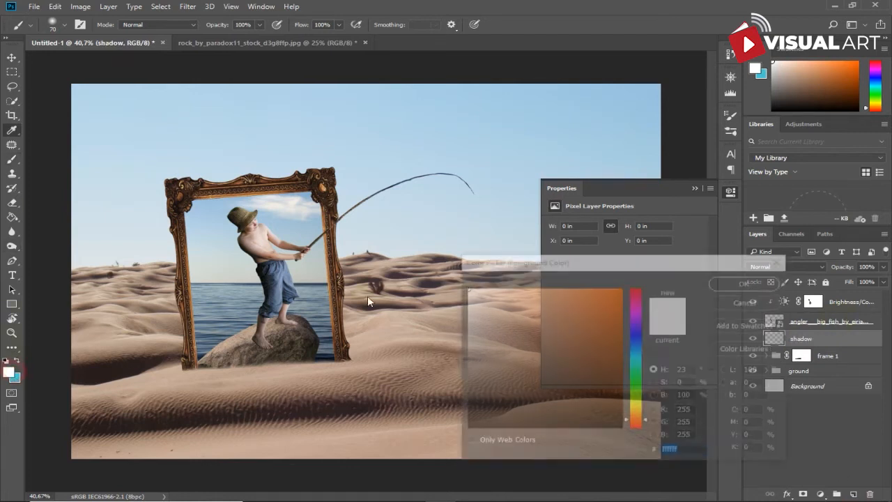
text(000000)
click(746, 285)
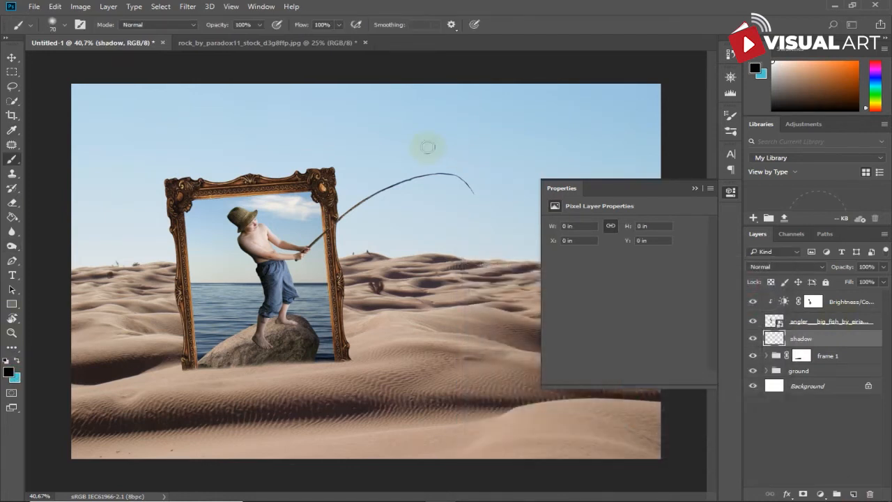
Step: Set up a soft brush at 30% opacity and zoom in on the boy's feet
key(b)
scroll(363, 170, up, 3)
key(3)
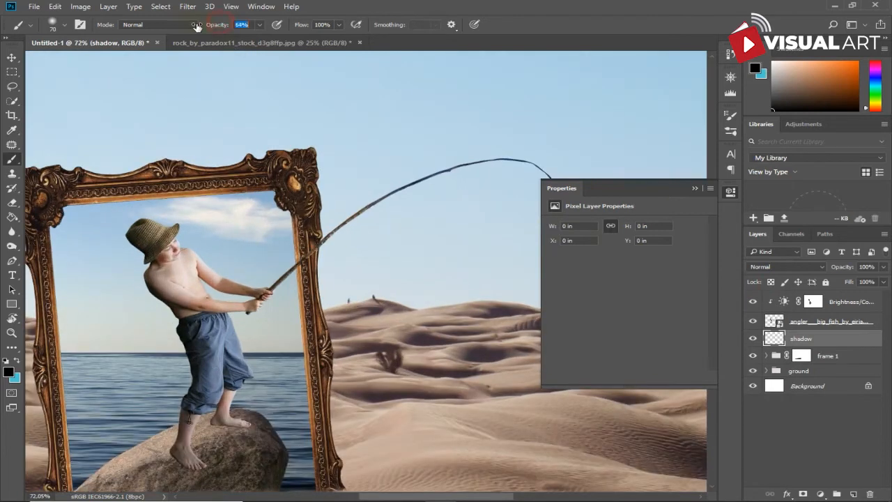
mouse_move(310, 243)
mouse_down()
mouse_move(428, 176)
mouse_move(519, 78)
mouse_up()
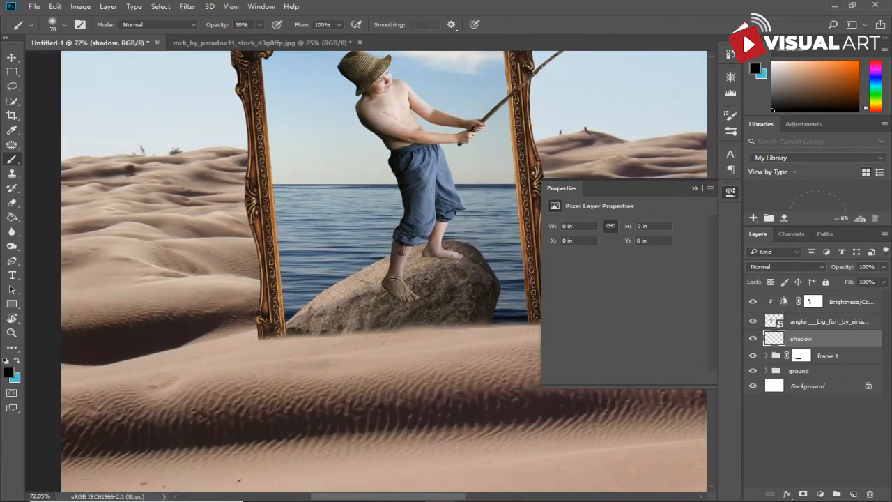
right_click(392, 300)
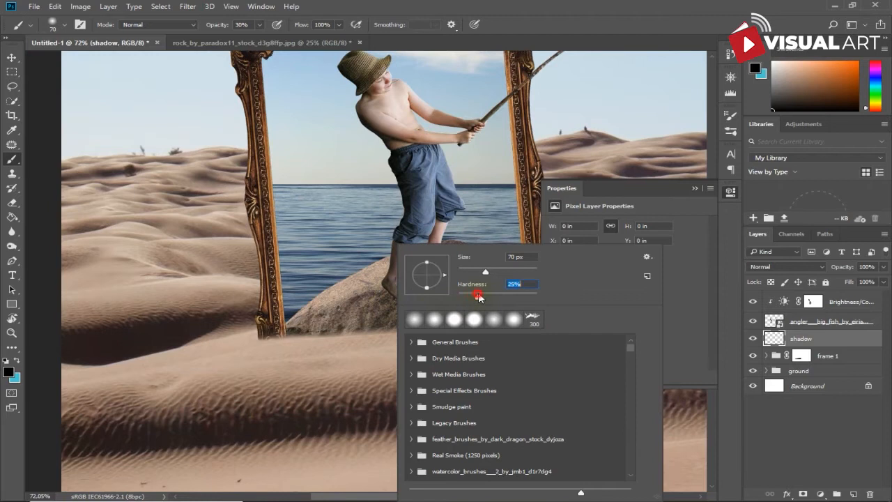
ctrl+click(339, 365)
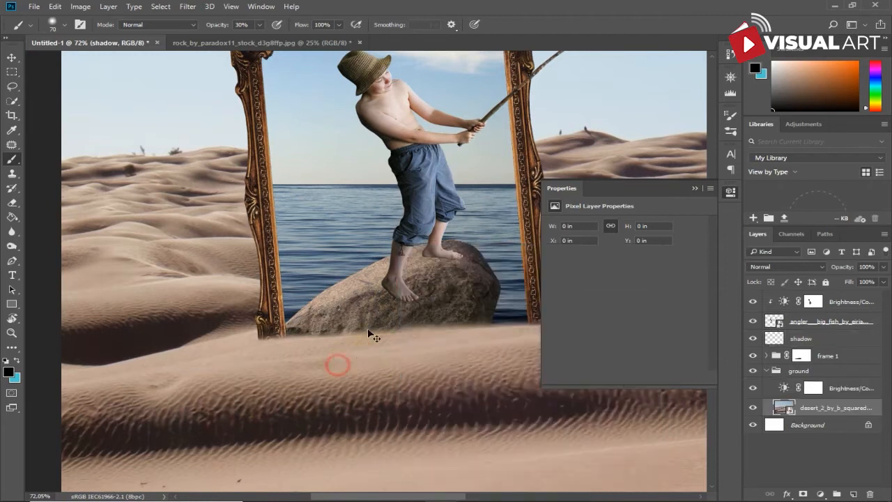
click(815, 338)
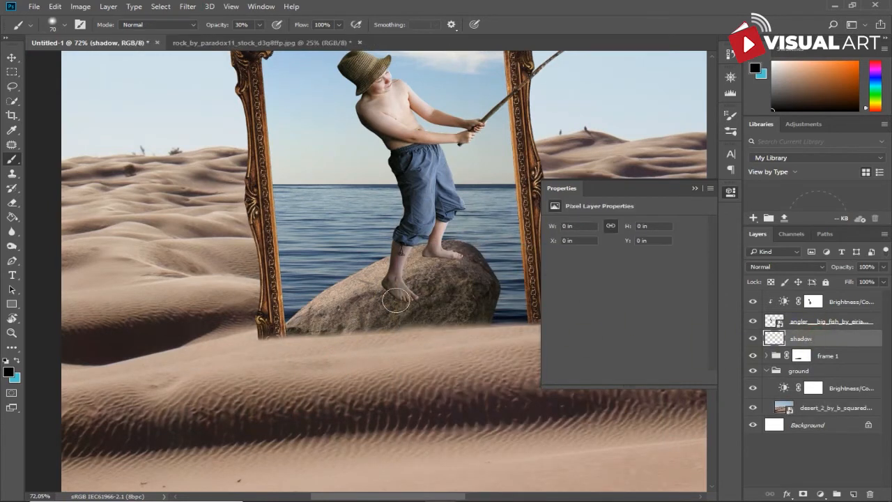
Step: Paint soft shadow around the boy's foot and toes with a smaller 14%-opacity brush
key(bracketleft)
key(bracketleft)
drag(391, 287, 405, 298)
key(bracketleft)
drag(219, 25, 210, 26)
drag(391, 300, 352, 314)
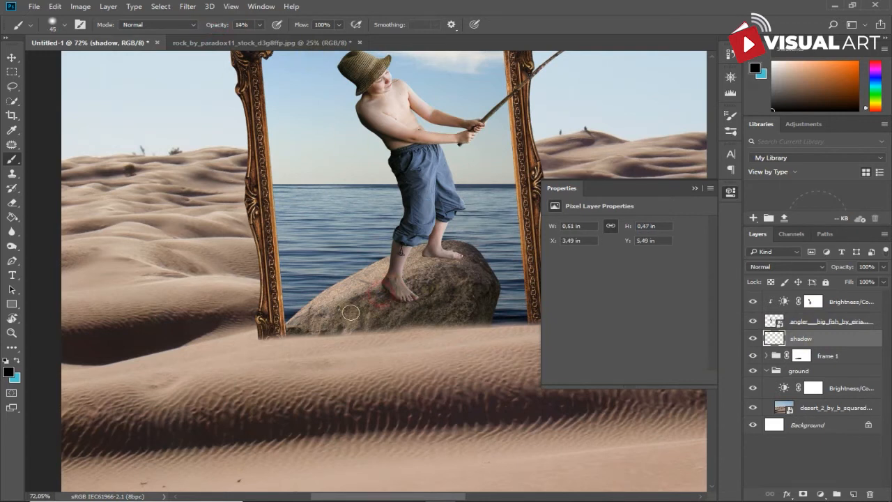
key(ctrl+z)
mouse_move(450, 260)
mouse_down()
mouse_move(433, 258)
mouse_move(402, 281)
mouse_up()
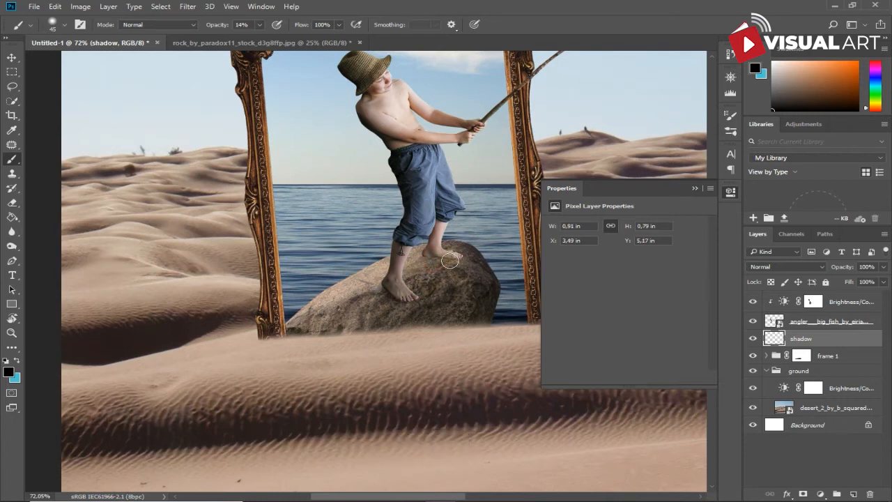
drag(454, 258, 433, 256)
Step: Shade the rock between and beneath the feet and along its lower-left side
key(bracketright)
drag(428, 259, 401, 275)
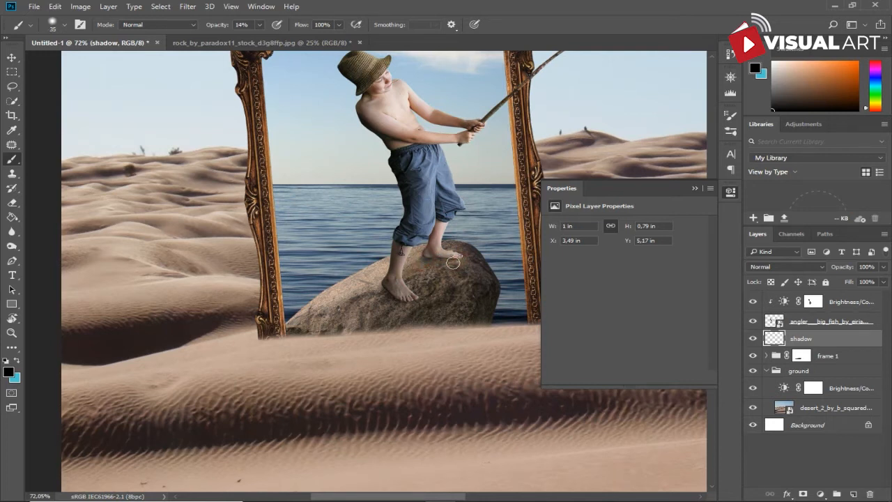
mouse_move(457, 257)
mouse_down()
mouse_move(407, 281)
mouse_move(423, 258)
mouse_move(400, 280)
mouse_up()
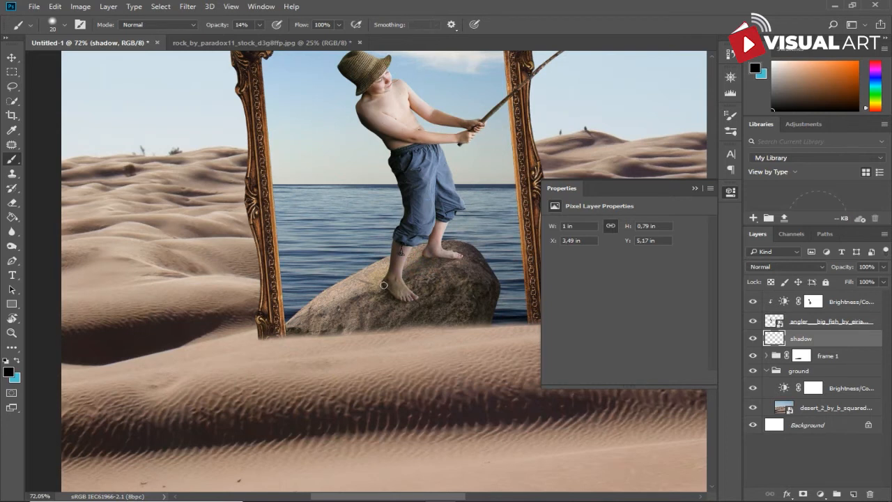
drag(336, 314, 301, 334)
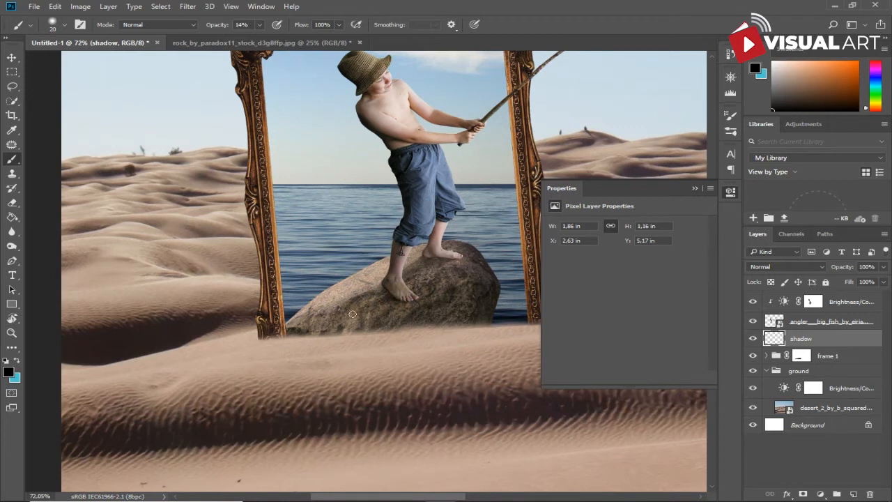
drag(371, 298, 341, 330)
mouse_move(363, 297)
mouse_down()
mouse_move(316, 331)
mouse_move(337, 314)
mouse_move(322, 327)
mouse_move(345, 323)
mouse_move(333, 342)
mouse_up()
mouse_move(358, 306)
mouse_down()
mouse_move(387, 293)
mouse_move(348, 310)
mouse_up()
drag(388, 288, 382, 288)
scroll(454, 301, down, 5)
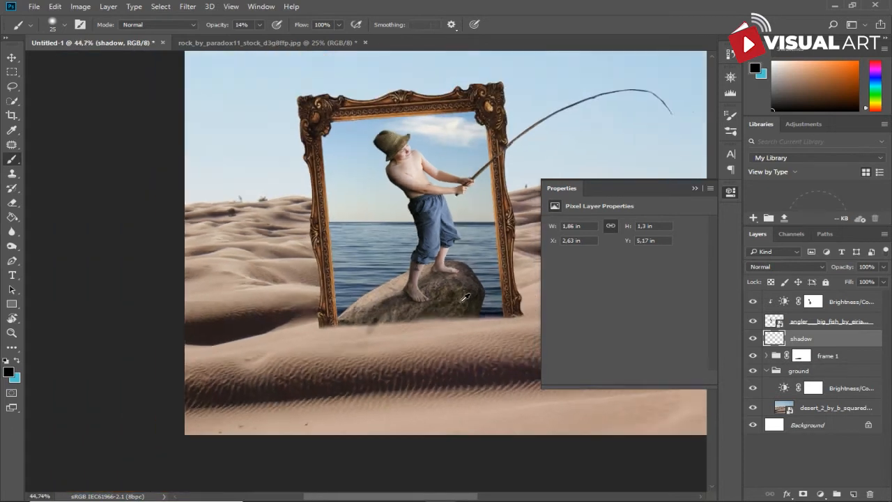
scroll(465, 298, down, 2)
scroll(279, 347, up, 2)
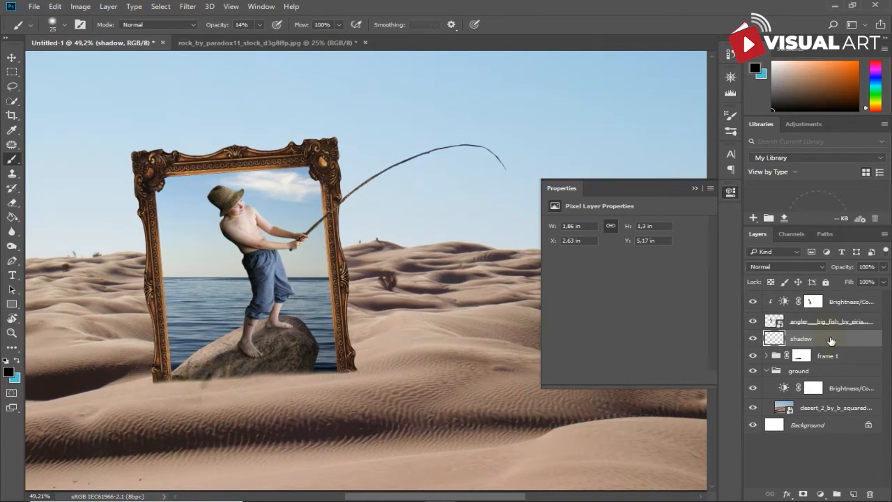
Step: Add a layer mask to the shadow layer and mask out stray shadow below the frame at 100% opacity
click(803, 494)
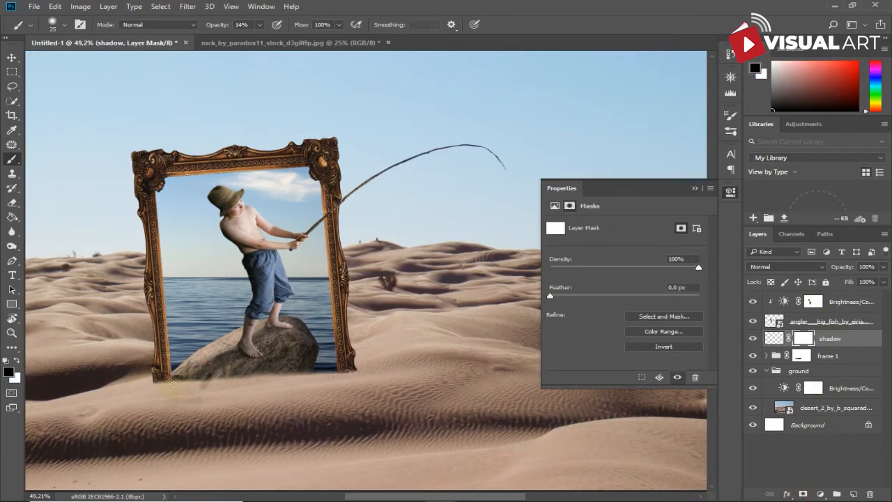
drag(197, 387, 218, 387)
drag(221, 26, 339, 46)
mouse_move(219, 396)
mouse_down()
mouse_move(217, 385)
mouse_move(198, 389)
mouse_up()
scroll(346, 380, down, 1)
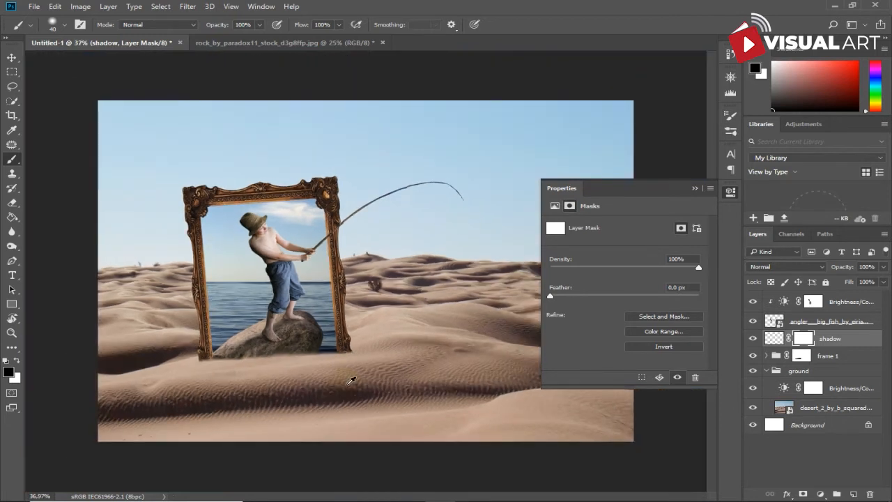
scroll(350, 380, down, 1)
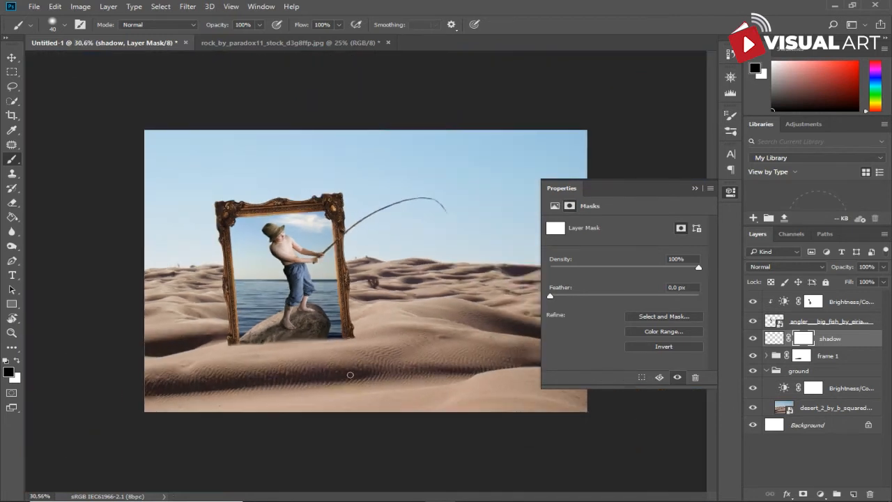
Step: On the shadow pixels, paint faint 5% shadow along the rock's left side below the frame
click(781, 340)
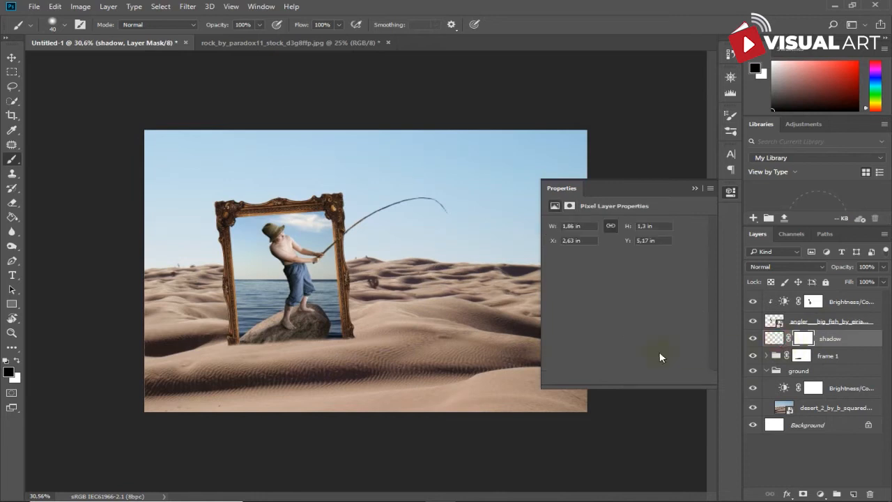
drag(221, 28, 159, 33)
scroll(262, 318, up, 2)
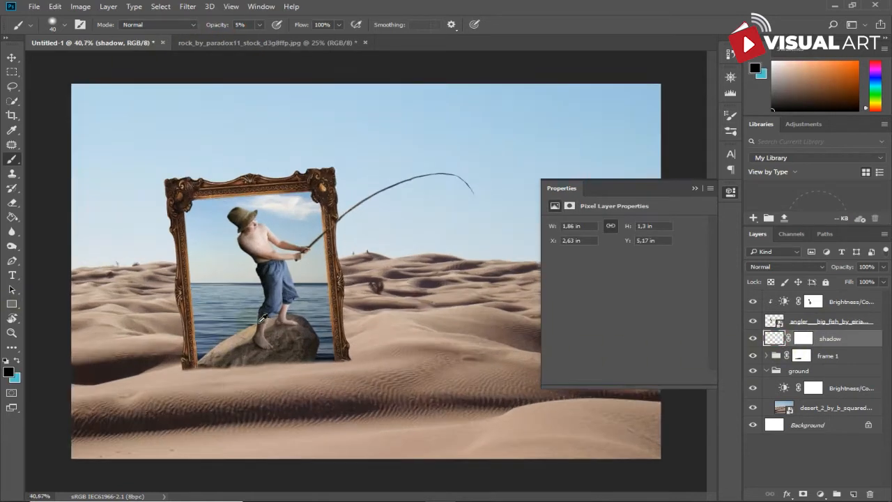
scroll(262, 319, up, 1)
key(bracketright)
key(bracketright)
key(bracketright)
key(bracketright)
drag(261, 331, 192, 363)
drag(229, 350, 187, 368)
mouse_move(206, 353)
mouse_down()
mouse_move(257, 331)
mouse_move(181, 377)
mouse_up()
scroll(266, 390, down, 1)
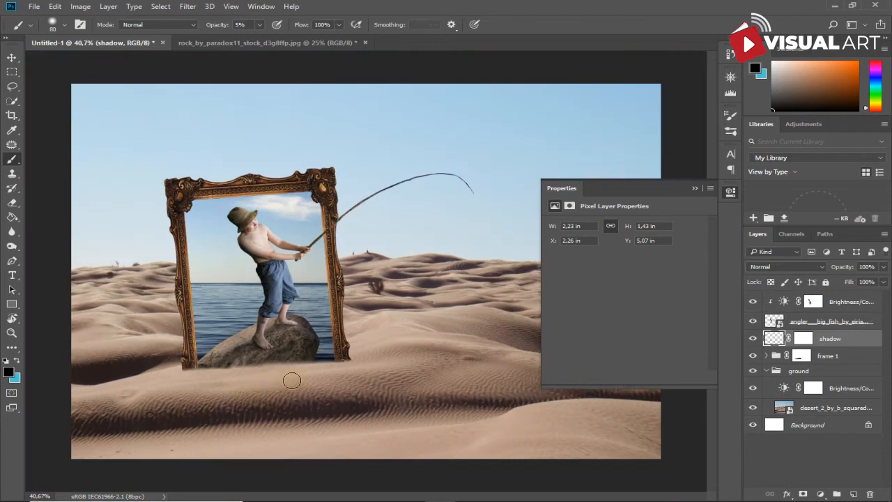
Step: Clip a Color Balance adjustment to the angler layer with midtones Cyan/Red +14 and Yellow/Blue -7
click(695, 189)
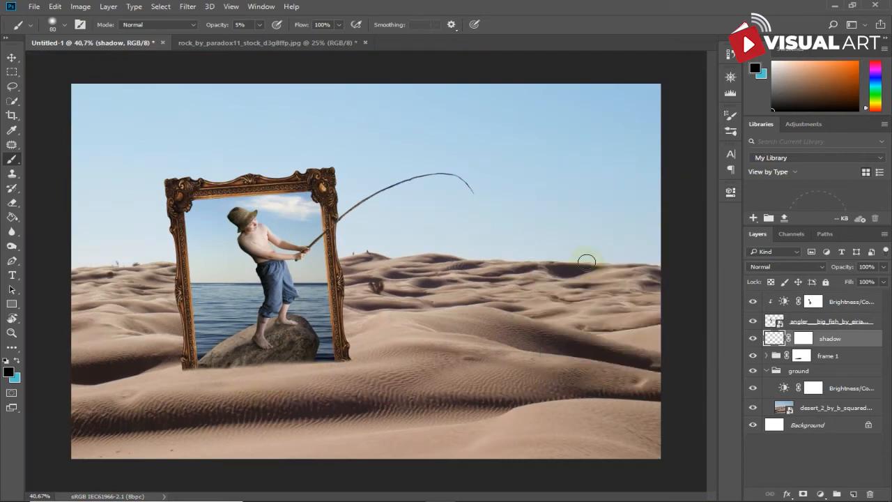
click(840, 323)
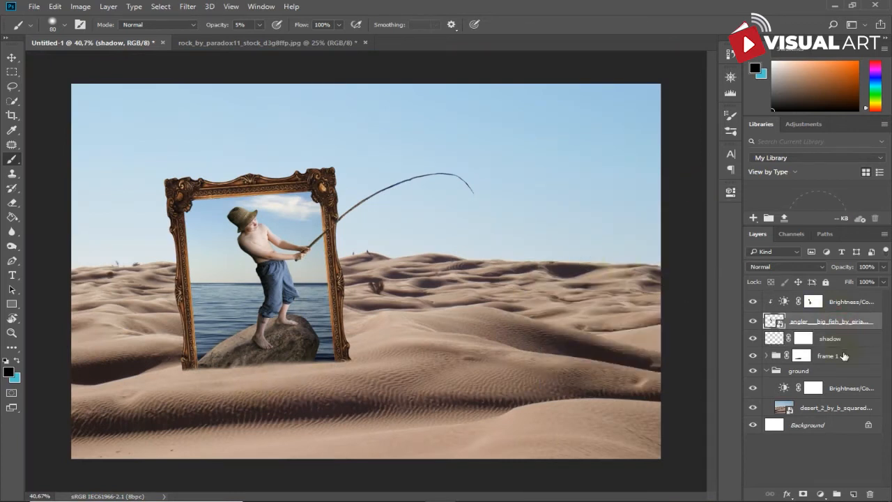
click(821, 494)
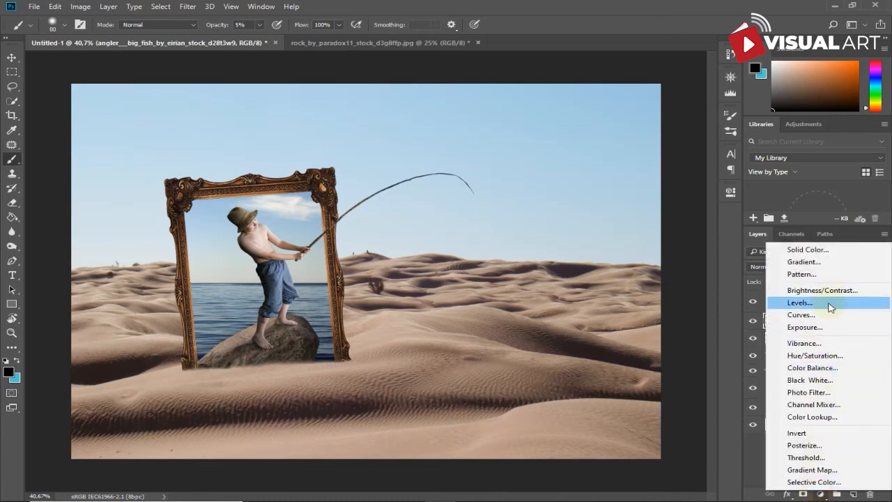
click(831, 367)
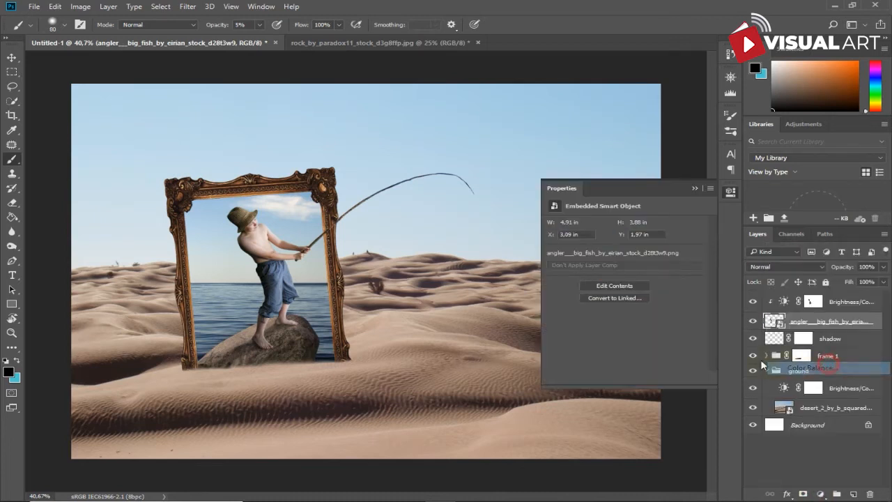
drag(607, 287, 604, 288)
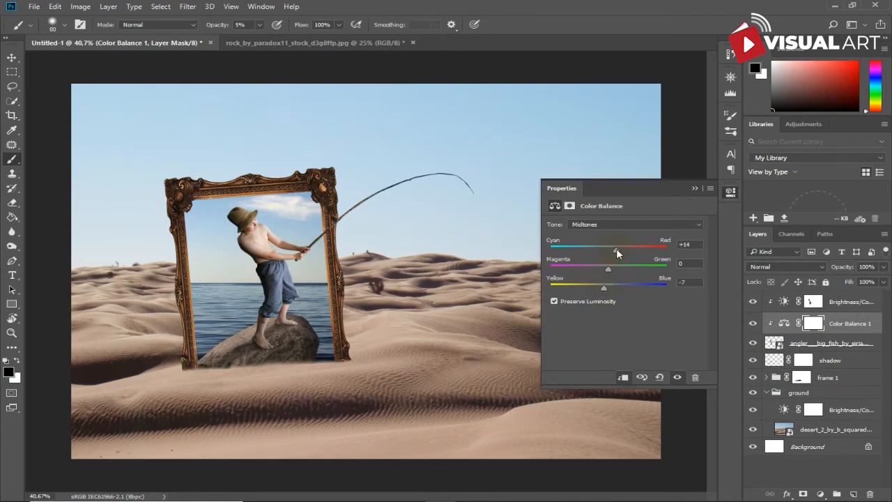
click(697, 187)
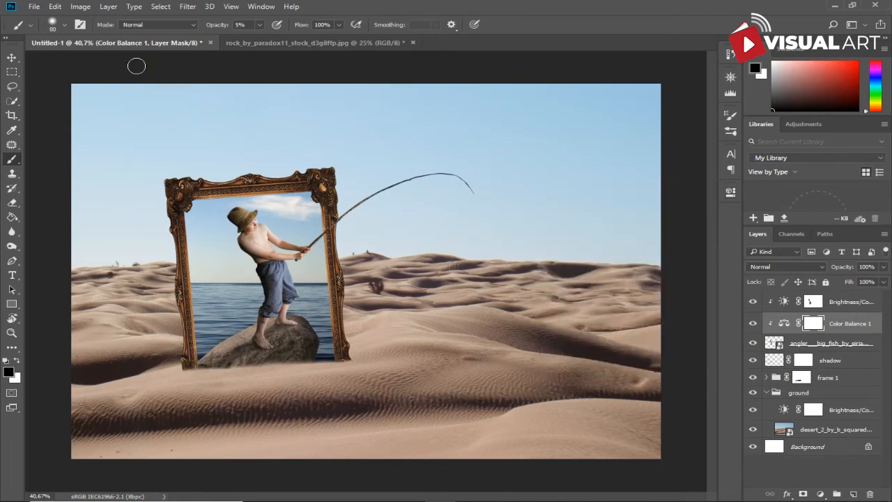
click(11, 58)
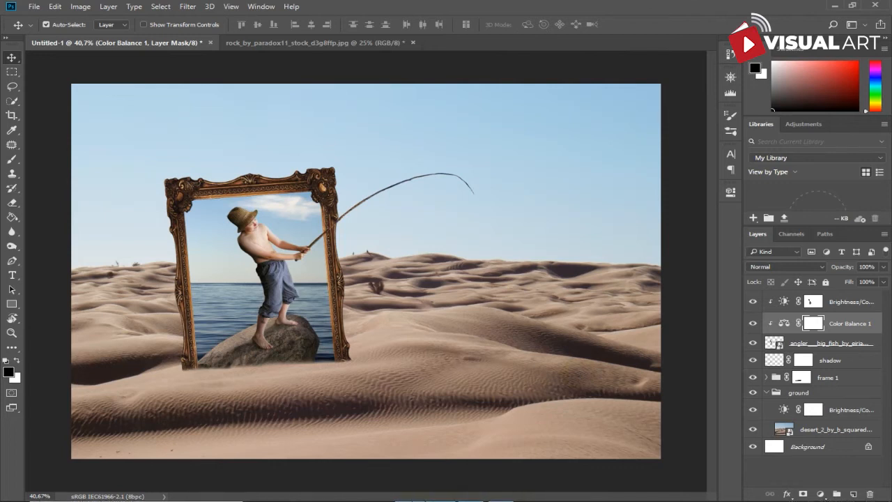
click(409, 491)
Step: Place the ornate wooden frame image into the composite and shrink it down
click(589, 185)
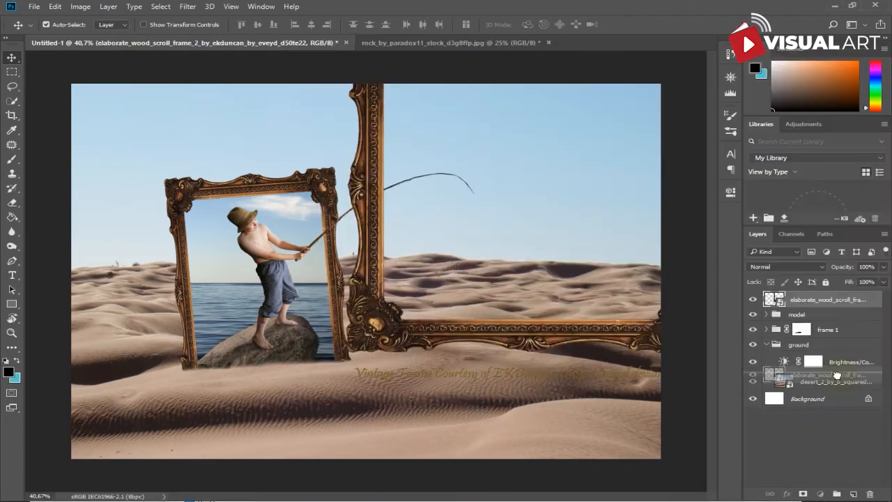
drag(830, 300, 842, 342)
scroll(512, 291, down, 2)
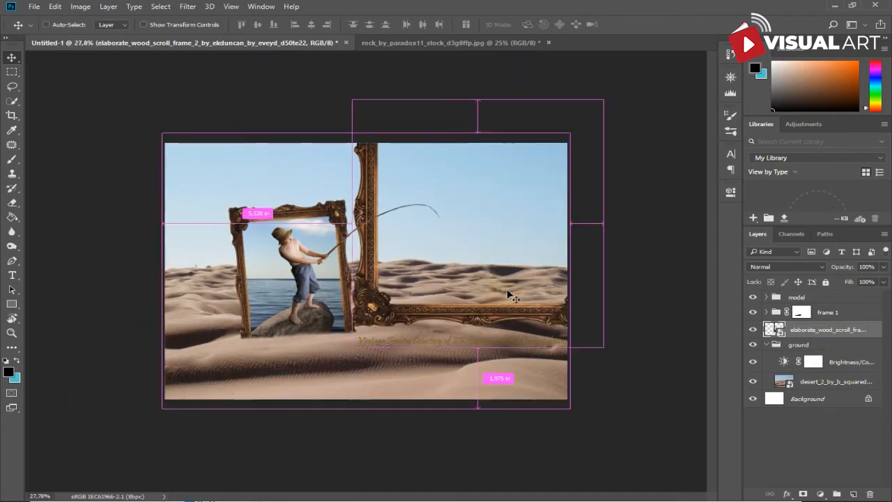
key(ctrl+t)
drag(345, 98, 408, 157)
drag(478, 292, 478, 328)
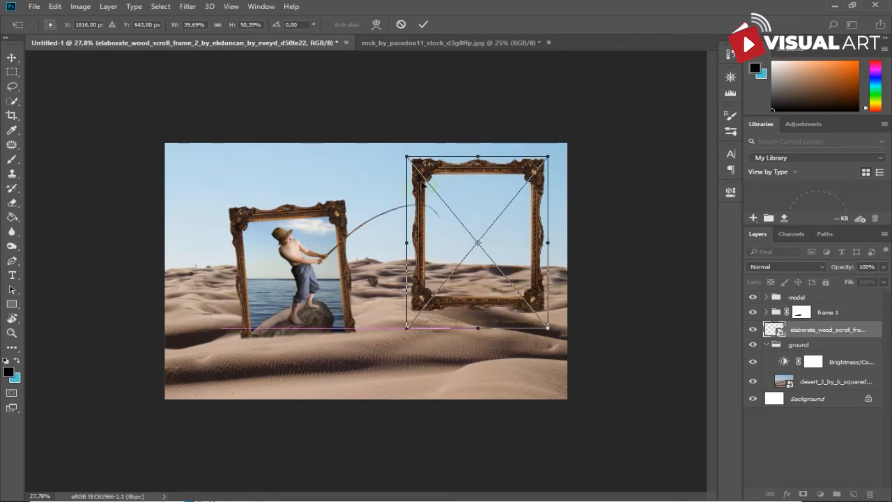
drag(407, 153, 437, 193)
scroll(466, 247, up, 1)
scroll(466, 247, up, 1)
Step: Tilt the frame, scale it to about 21% on the dunes right of the boy, and add a layer mask
drag(539, 282, 506, 332)
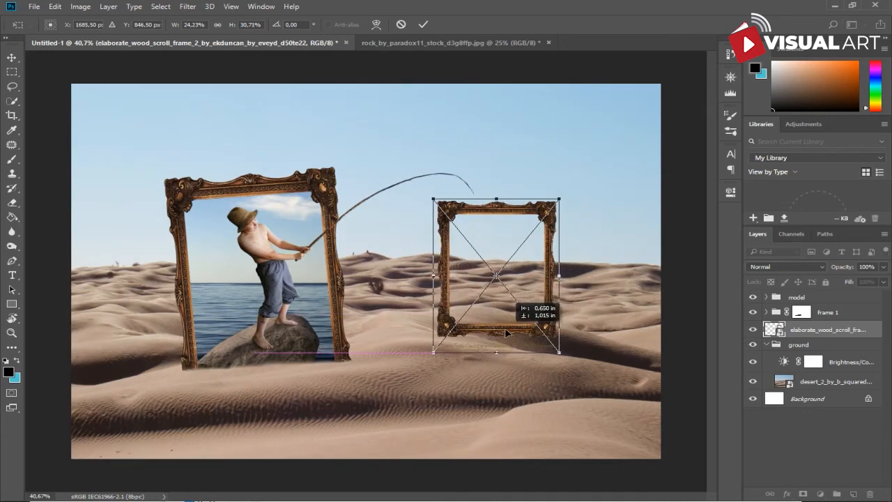
drag(577, 345, 566, 360)
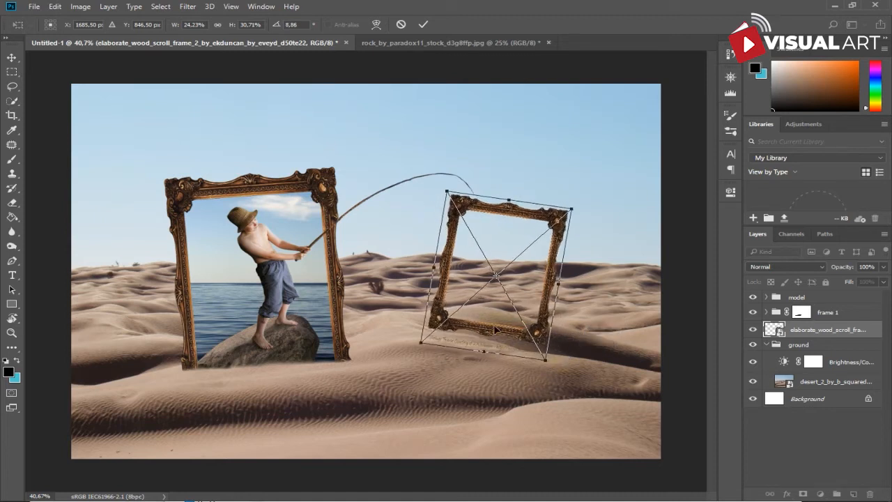
drag(492, 327, 496, 305)
drag(450, 170, 458, 189)
drag(509, 296, 532, 321)
scroll(496, 328, up, 2)
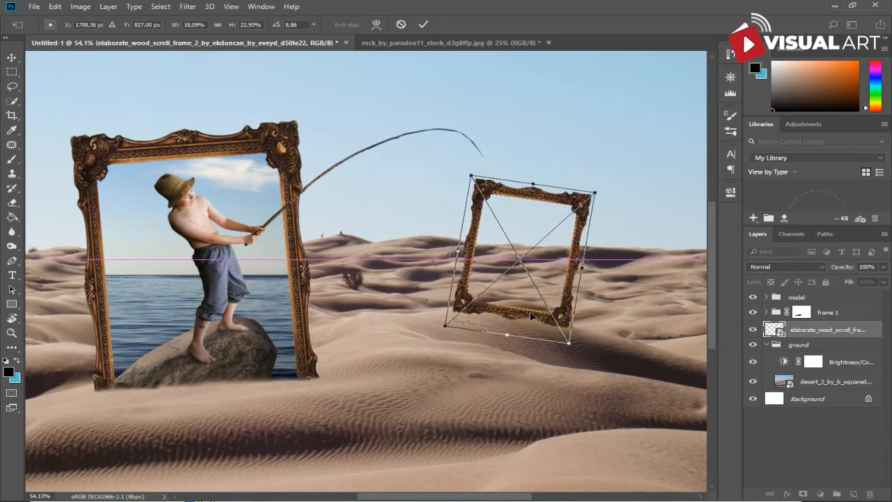
key(Return)
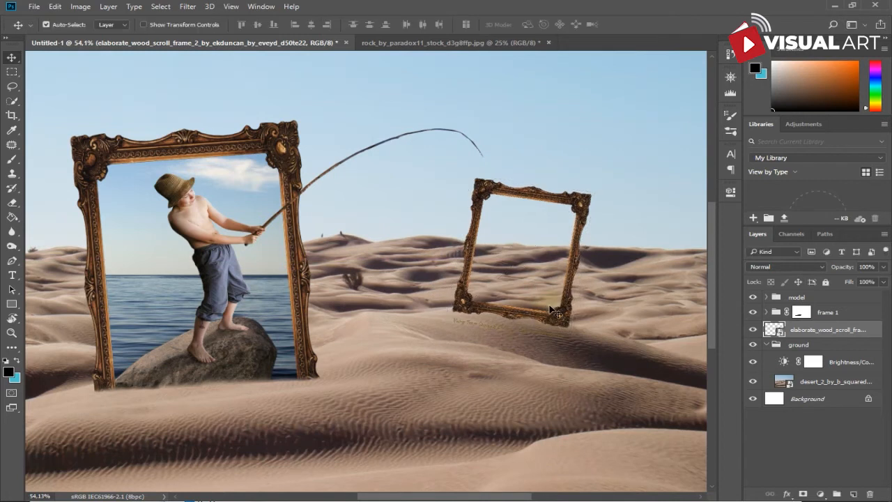
scroll(558, 313, down, 3)
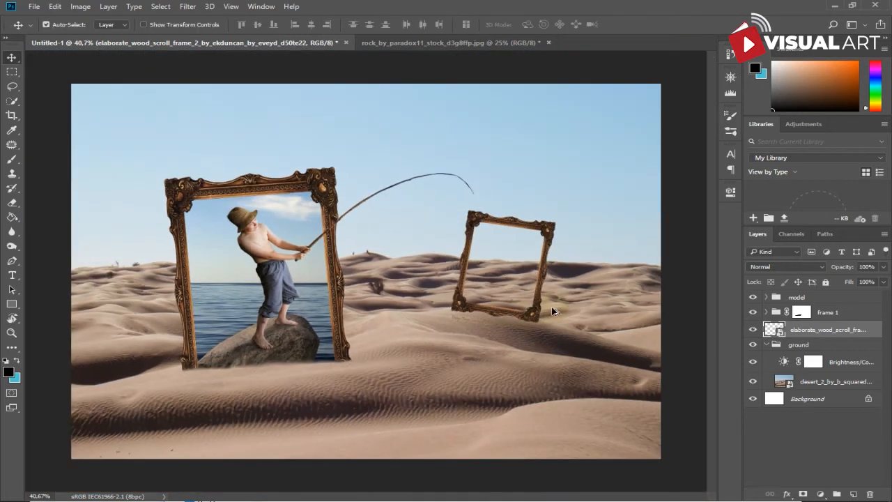
click(803, 493)
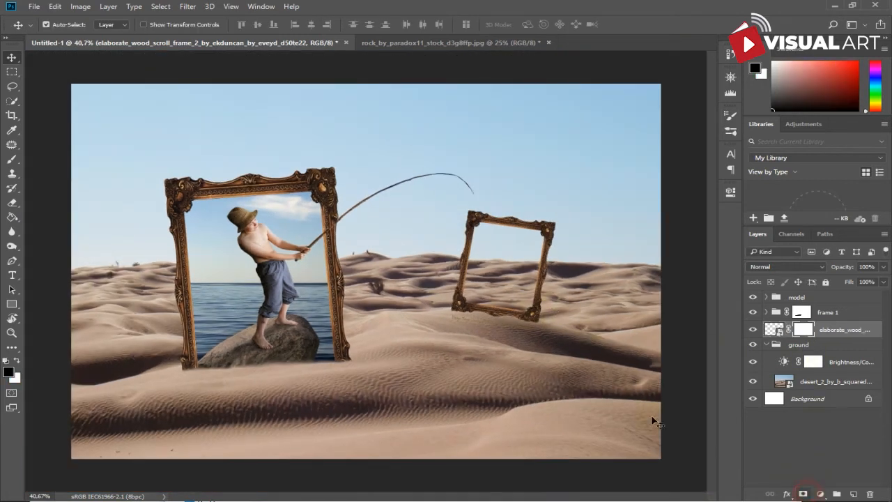
Step: Undo the frame's mask and draw a white-filled rectangle near the far frame
scroll(583, 384, up, 2)
key(ctrl+z)
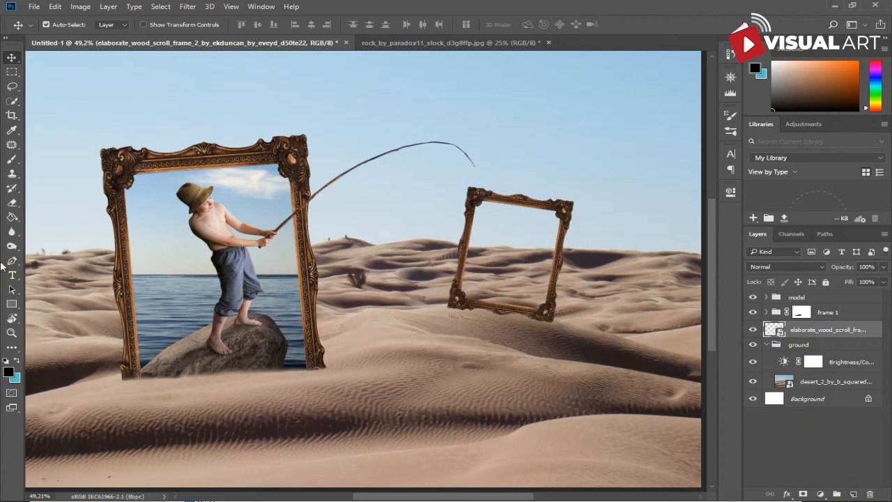
click(12, 304)
drag(451, 308, 493, 368)
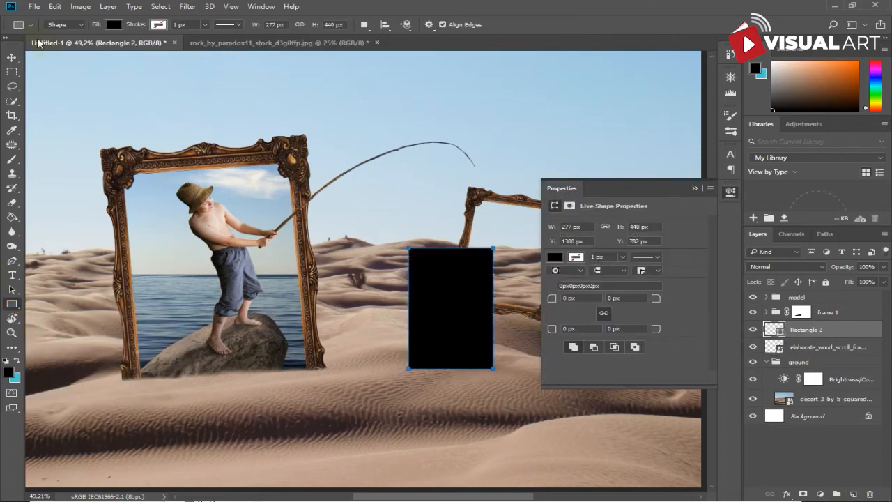
key(v)
click(555, 256)
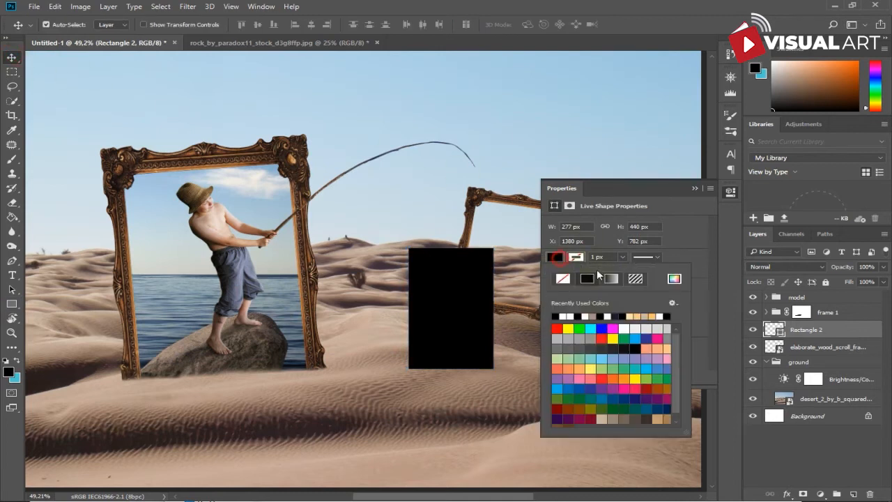
click(574, 316)
click(695, 188)
Step: Rotate and skew the white rectangle to fill the frame's opening, then move its layer beneath the frame
key(ctrl+t)
drag(468, 294, 519, 243)
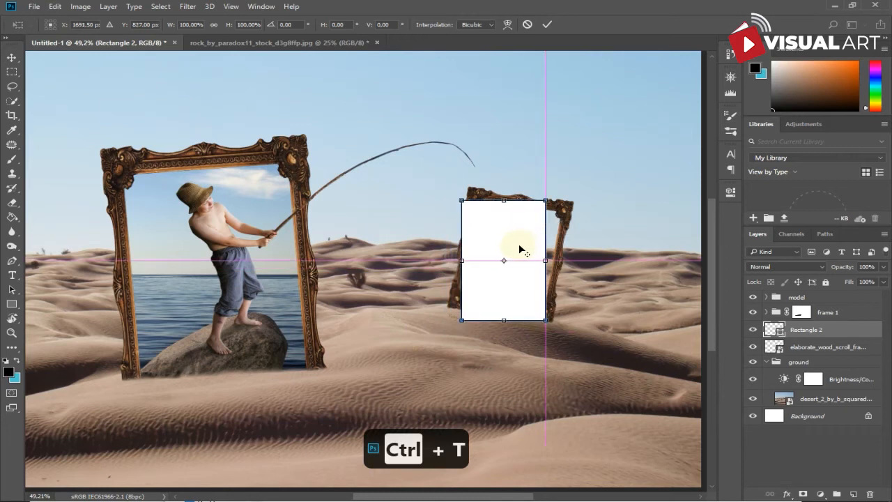
scroll(519, 244, up, 2)
drag(567, 221, 570, 230)
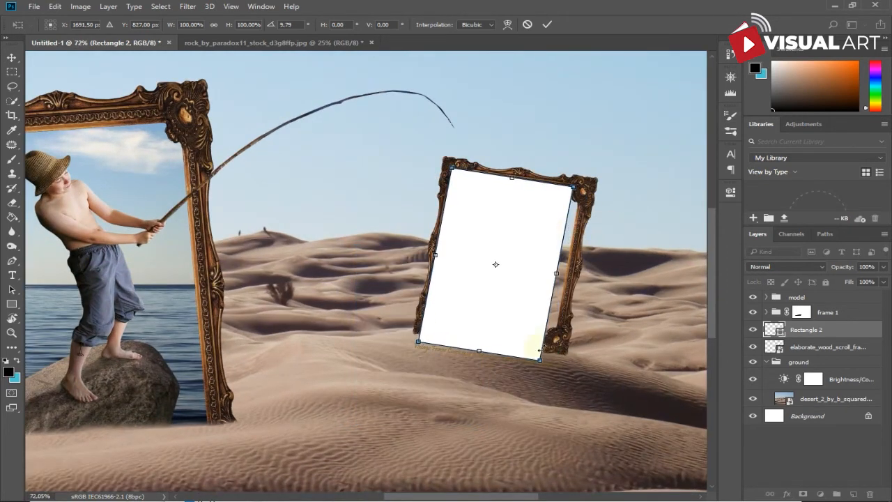
drag(541, 362, 556, 352)
drag(422, 344, 428, 326)
drag(556, 348, 552, 344)
drag(576, 189, 587, 187)
double_click(524, 237)
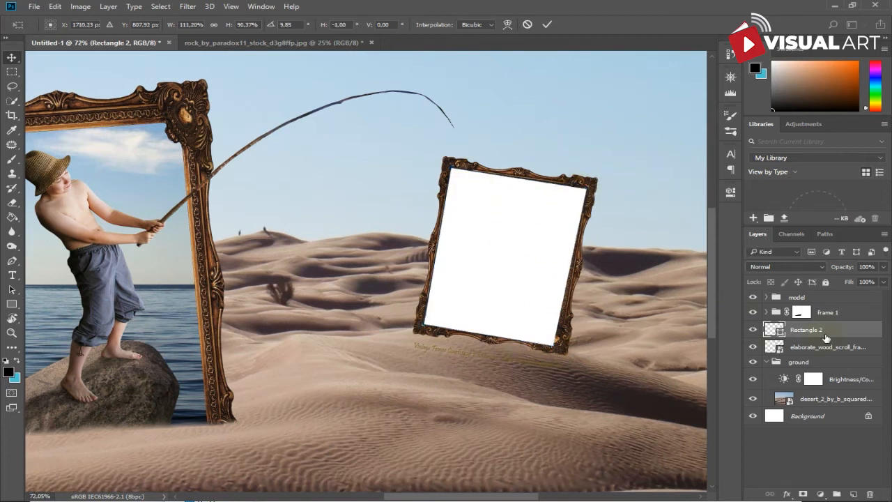
drag(829, 330, 836, 361)
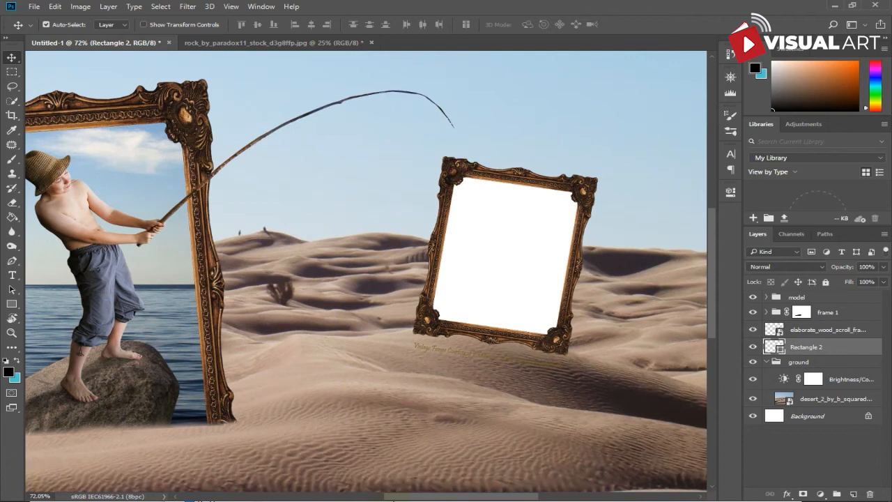
click(394, 499)
Step: Place the sea_of_cortez photo, rasterize it, and clip it to the white rectangle
drag(642, 368, 567, 207)
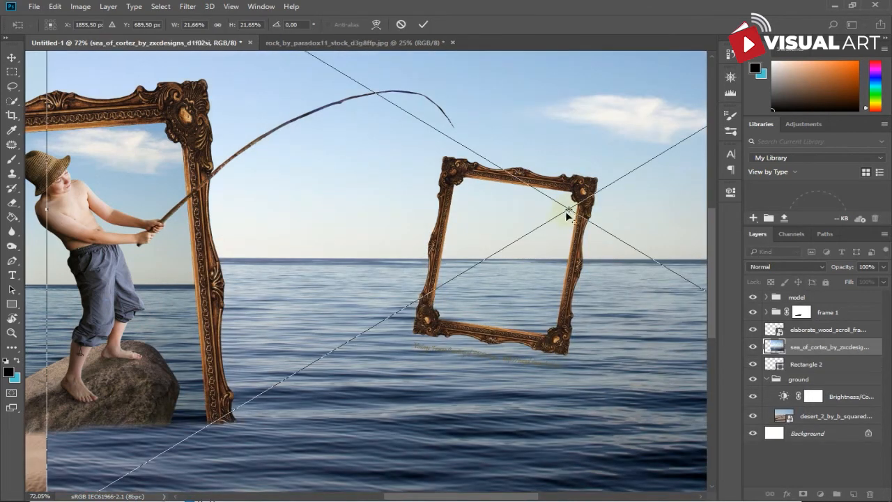
key(Return)
right_click(815, 347)
click(622, 273)
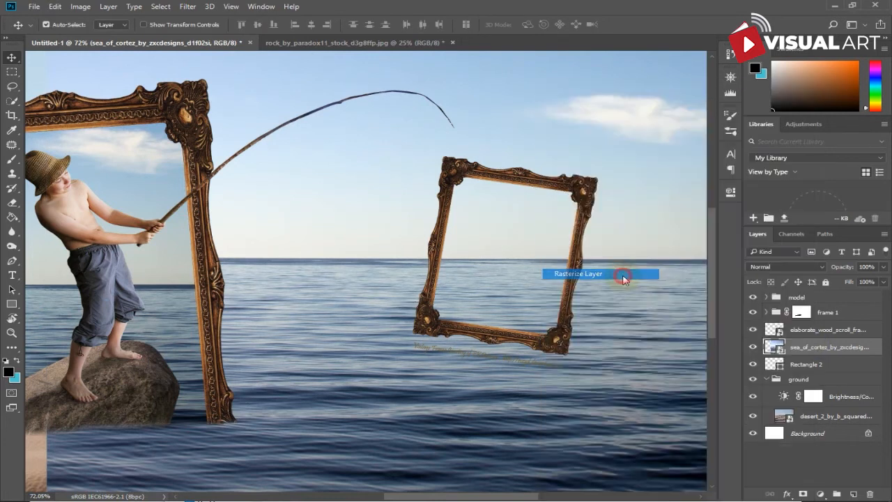
right_click(815, 350)
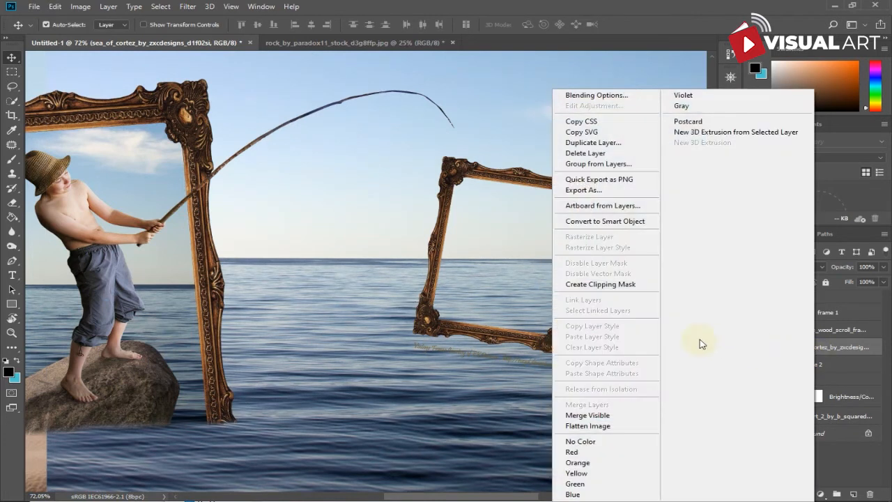
click(631, 286)
Step: Scale the sea photo to about 59% and tilt it to fill the far frame
key(ctrl+0)
key(ctrl+t)
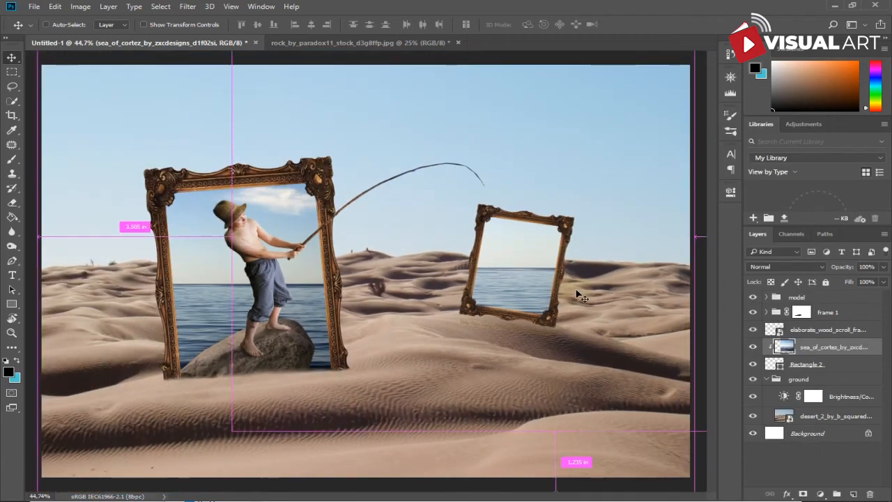
drag(230, 430, 377, 403)
drag(502, 291, 370, 304)
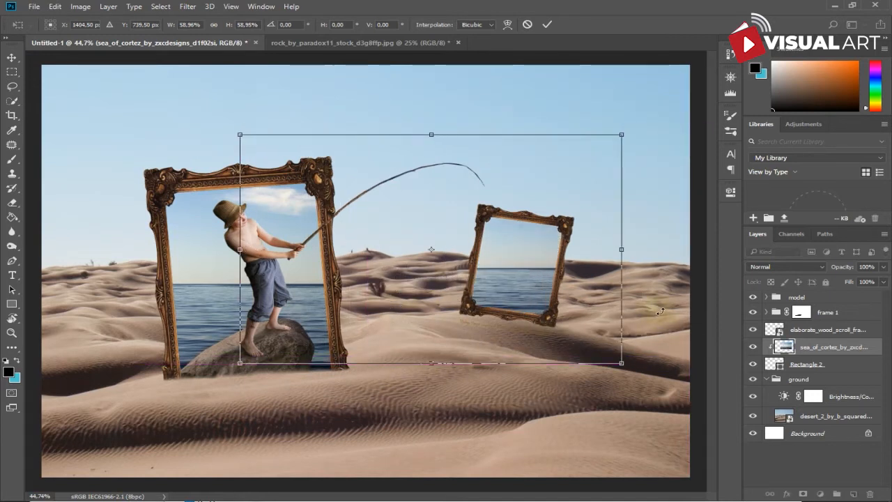
drag(661, 311, 670, 318)
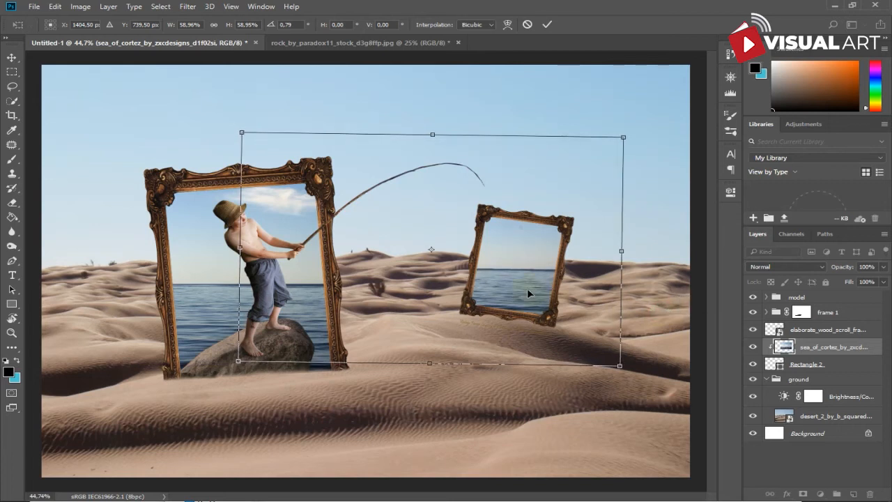
key(Return)
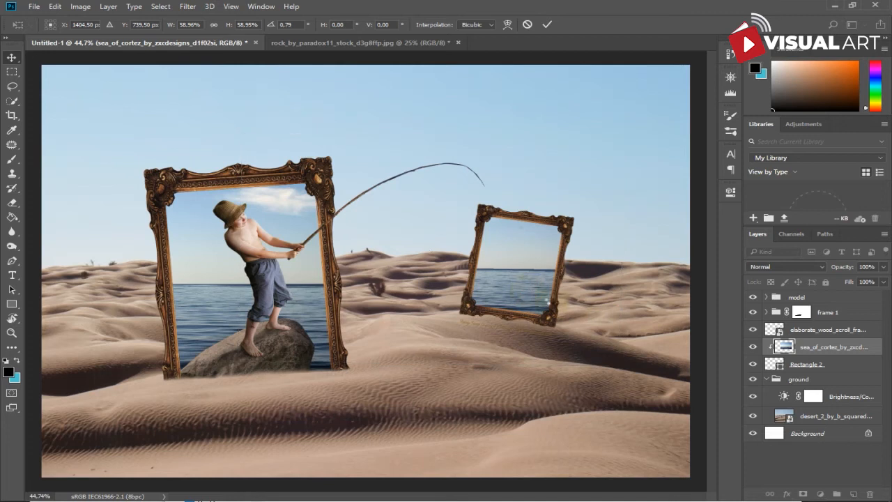
scroll(580, 321, down, 1)
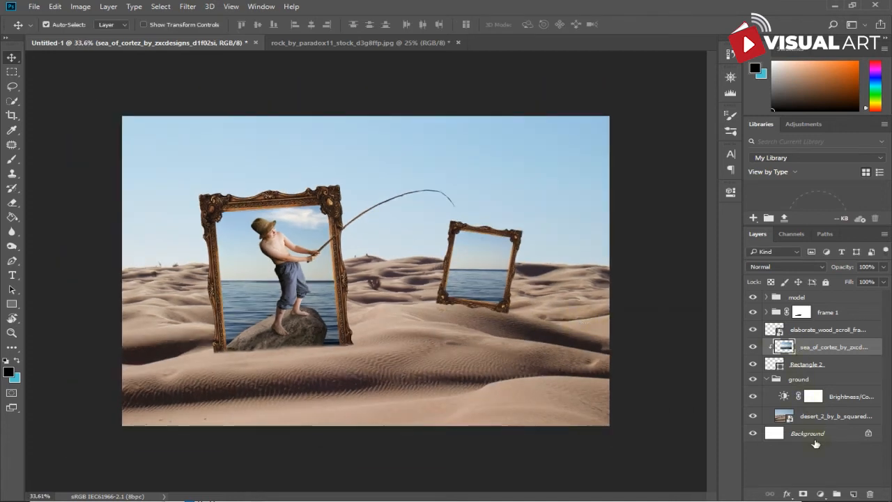
Step: Clip a Brightness/Contrast adjustment to the sea photo with Brightness -20 and Contrast 64
click(821, 493)
click(836, 298)
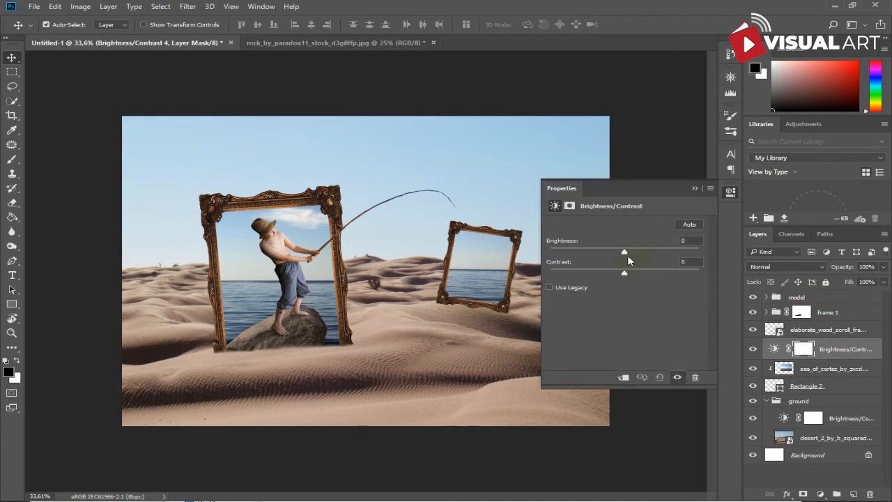
drag(628, 256, 615, 255)
click(620, 377)
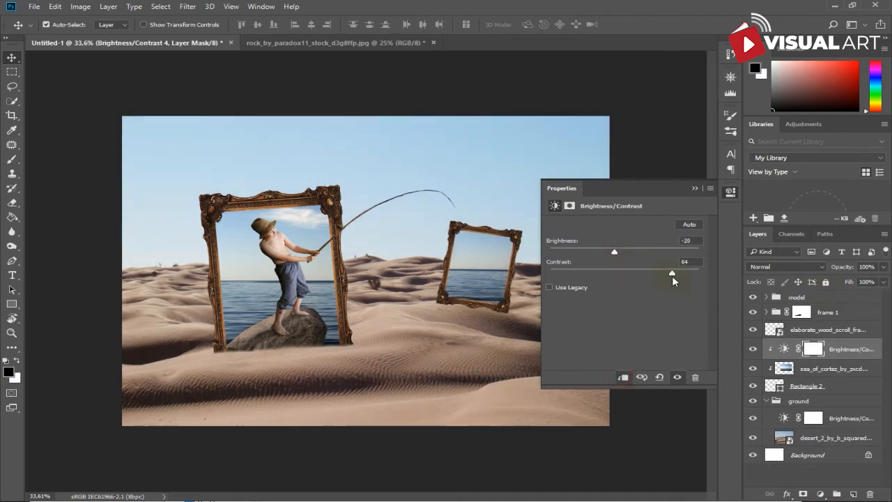
click(696, 188)
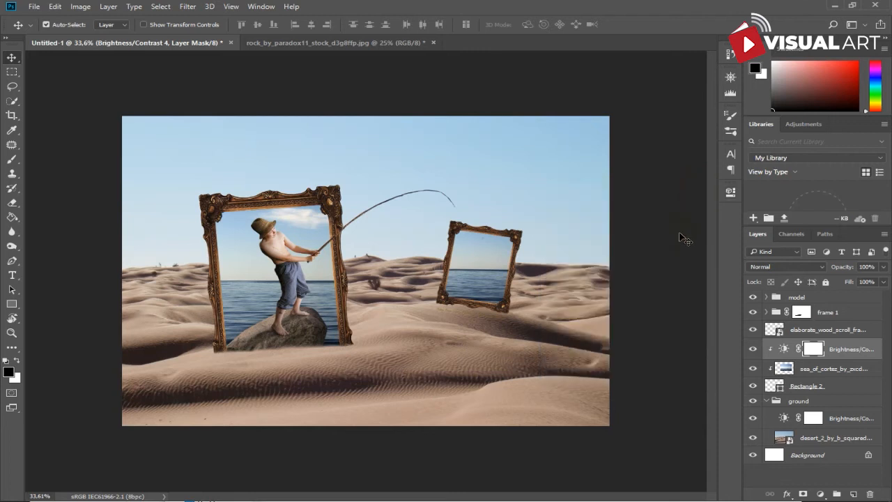
Step: Group the wooden frame, sea and rectangle layers together
click(841, 332)
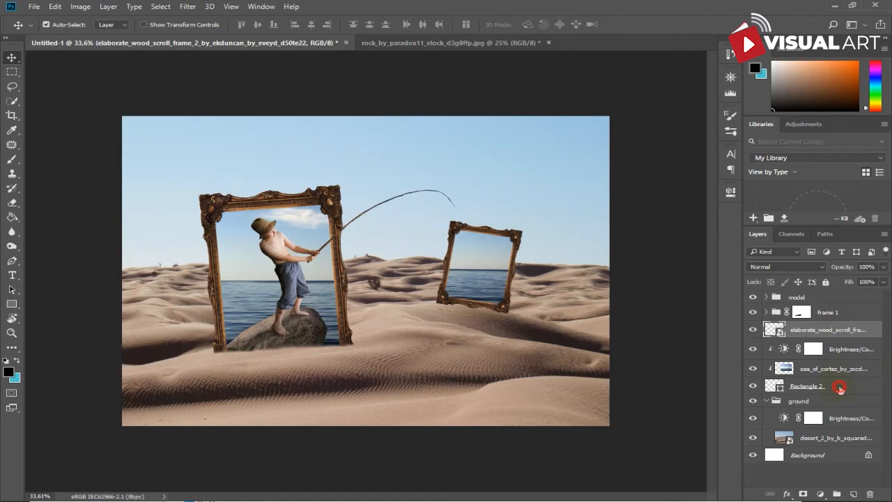
shift+click(841, 388)
key(ctrl+g)
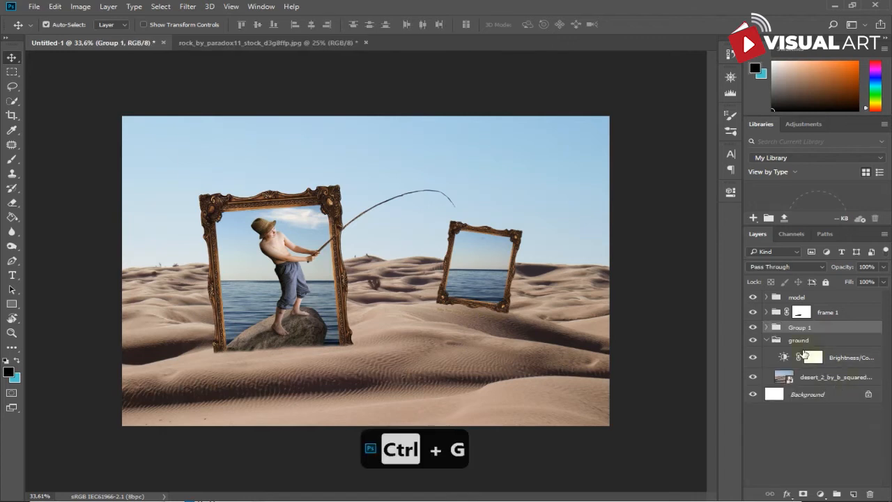
Step: Rename the new group 'frame 2' and give it a white layer mask
double_click(797, 328)
text(frame)
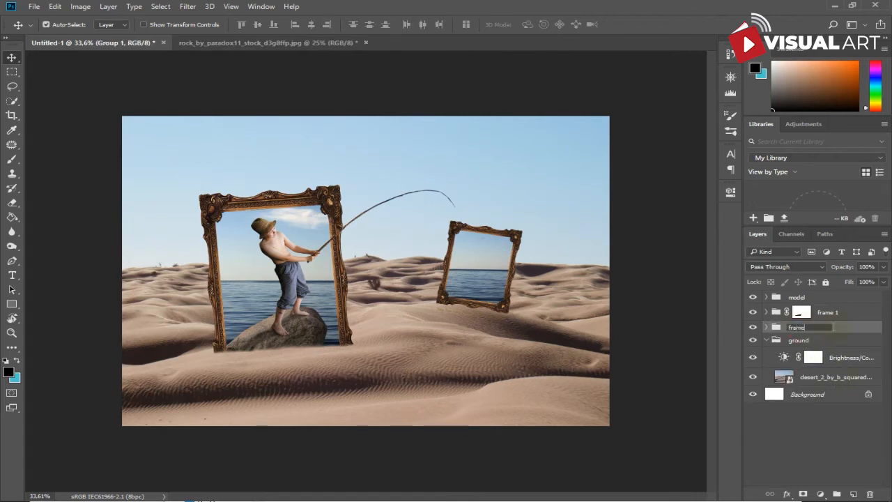
text( 2)
key(Return)
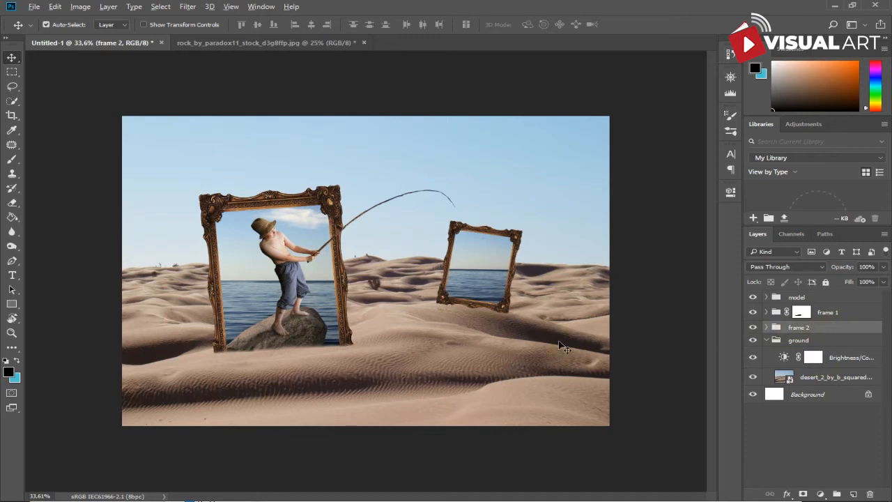
scroll(559, 343, up, 3)
scroll(560, 346, up, 3)
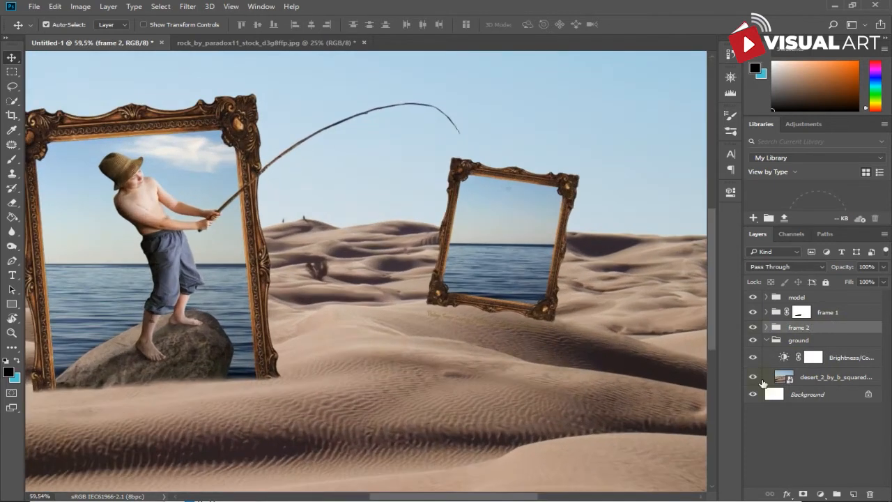
click(803, 494)
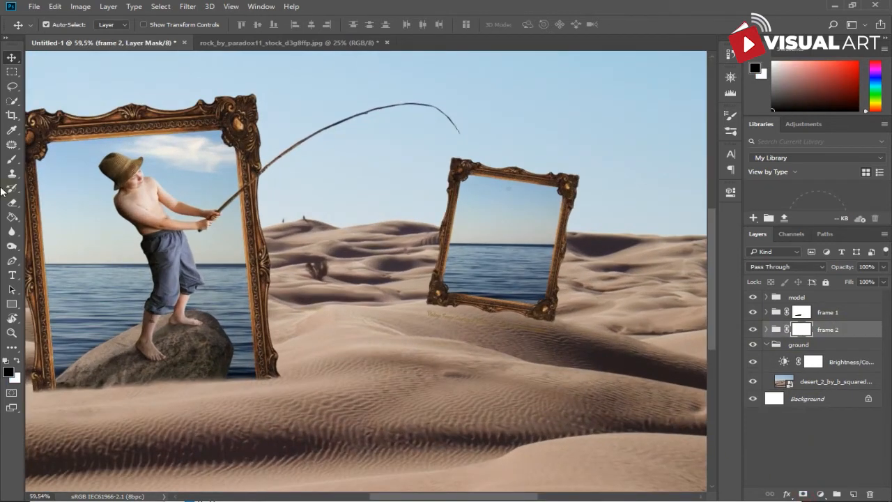
Step: Paint black at 100% opacity on the frame 2 mask to hide the frame's bottom edge
click(12, 159)
key(bracketleft)
key(bracketleft)
key(bracketleft)
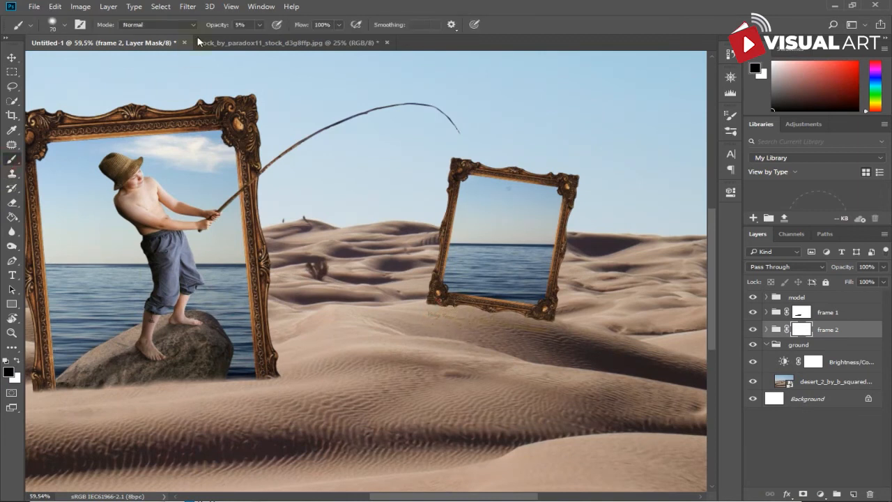
key(0)
mouse_move(424, 313)
mouse_down()
mouse_move(504, 314)
mouse_move(413, 306)
mouse_move(506, 312)
mouse_move(465, 305)
mouse_move(566, 328)
mouse_move(415, 306)
mouse_move(534, 309)
mouse_up()
scroll(534, 310, up, 5)
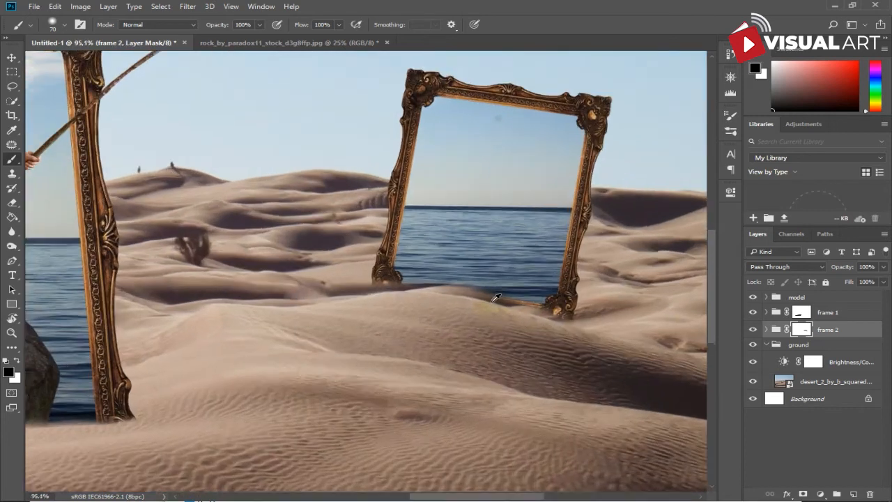
scroll(497, 299, up, 1)
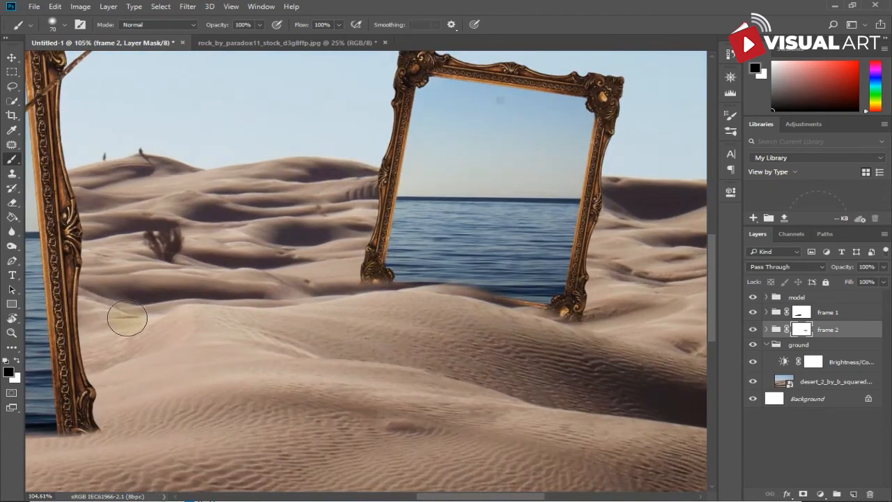
Step: Paint white on the mask to restore the frame's lower corners, dismissing the popups that appear
key(x)
mouse_move(362, 272)
mouse_down()
mouse_move(392, 267)
mouse_move(362, 283)
mouse_move(425, 279)
mouse_move(395, 280)
mouse_move(584, 317)
mouse_up()
key([)
key([)
key([)
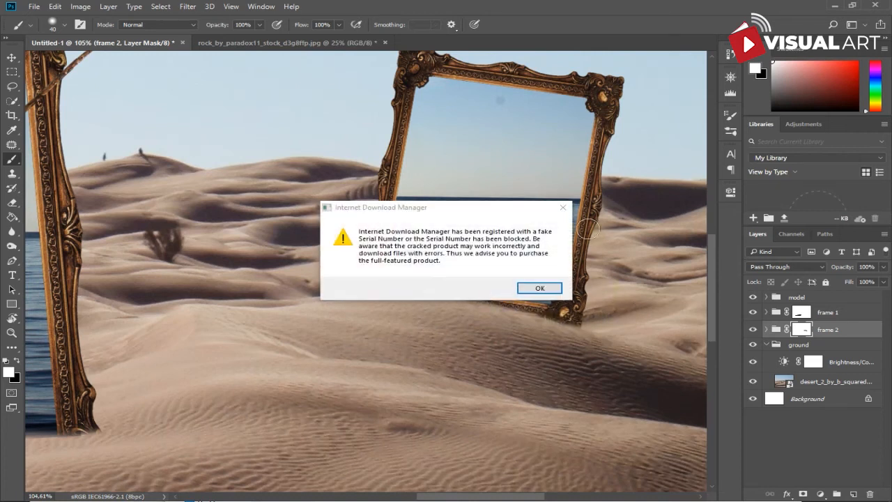
click(563, 207)
click(552, 186)
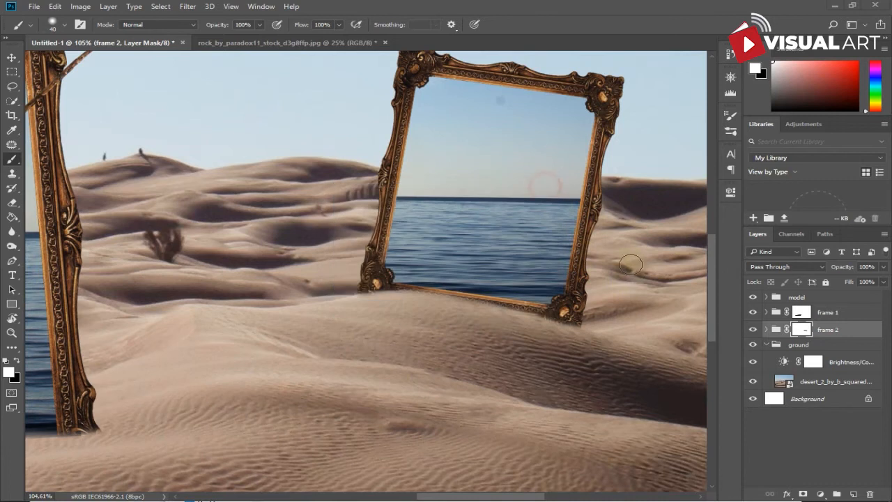
scroll(631, 263, down, 4)
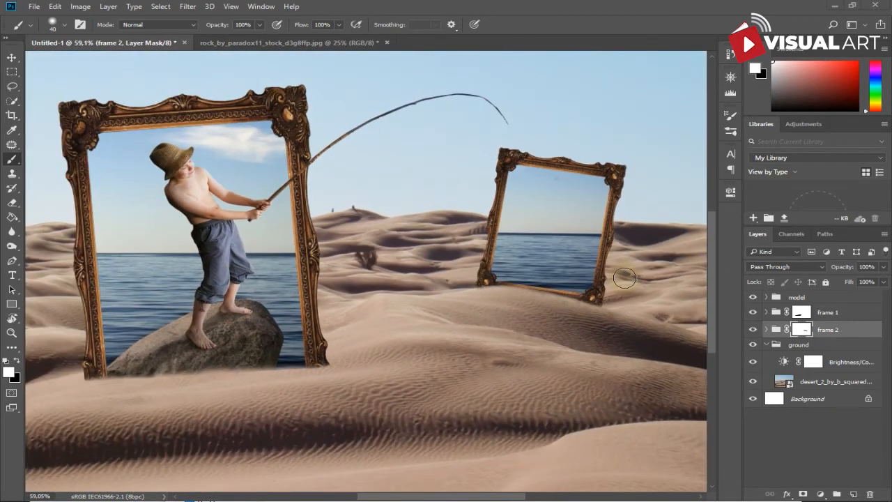
scroll(622, 354, down, 2)
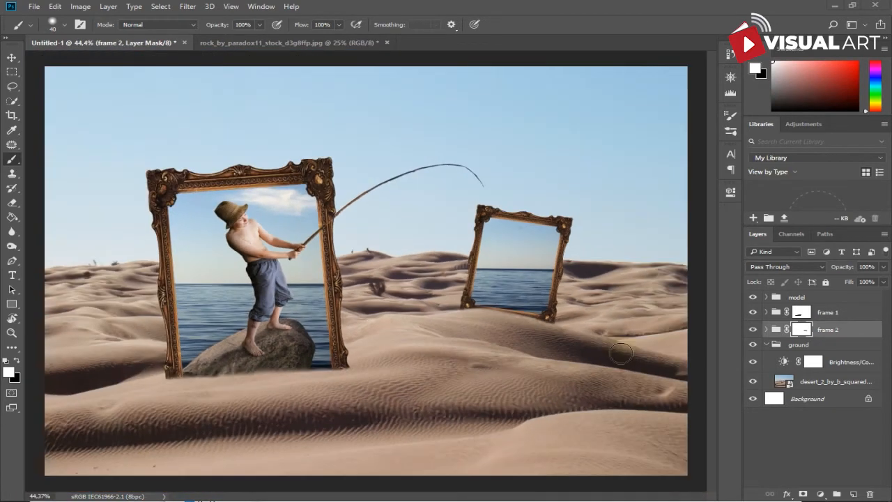
scroll(622, 354, down, 1)
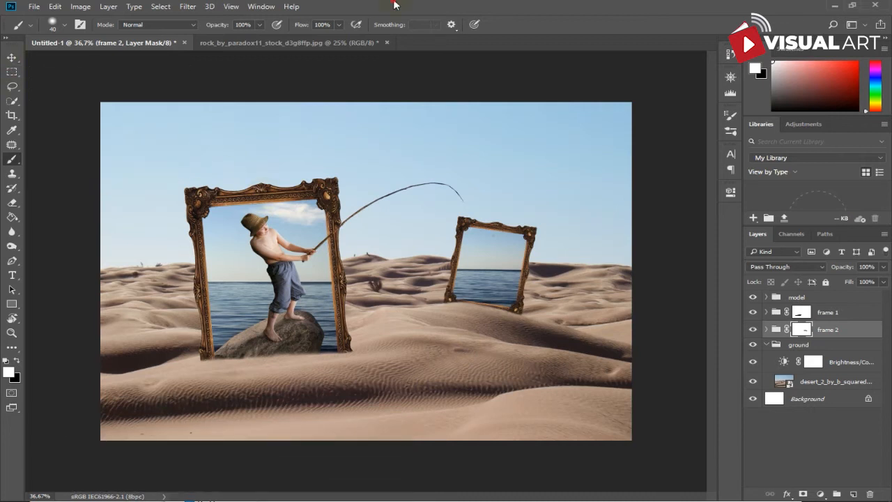
click(11, 57)
scroll(528, 322, up, 2)
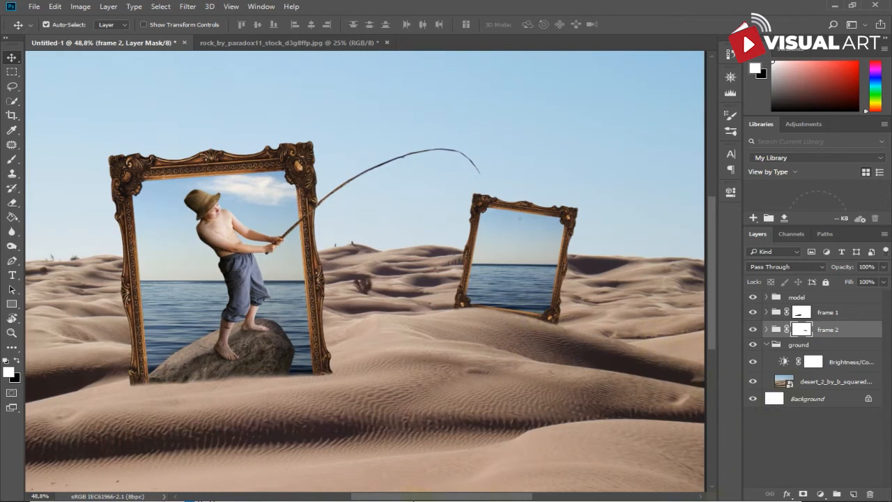
Step: Bring the fish image into Photoshop and lasso the top-middle fish
click(414, 500)
drag(506, 370, 531, 47)
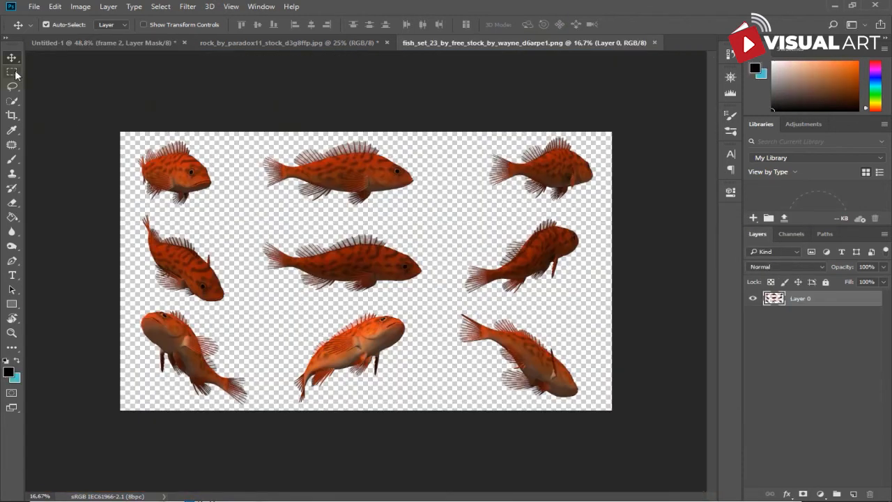
click(12, 88)
mouse_move(349, 221)
mouse_down()
mouse_move(430, 212)
mouse_move(450, 166)
mouse_move(378, 128)
mouse_move(265, 144)
mouse_move(252, 183)
mouse_move(295, 213)
mouse_move(360, 218)
mouse_move(271, 170)
mouse_move(167, 44)
mouse_move(442, 234)
mouse_up()
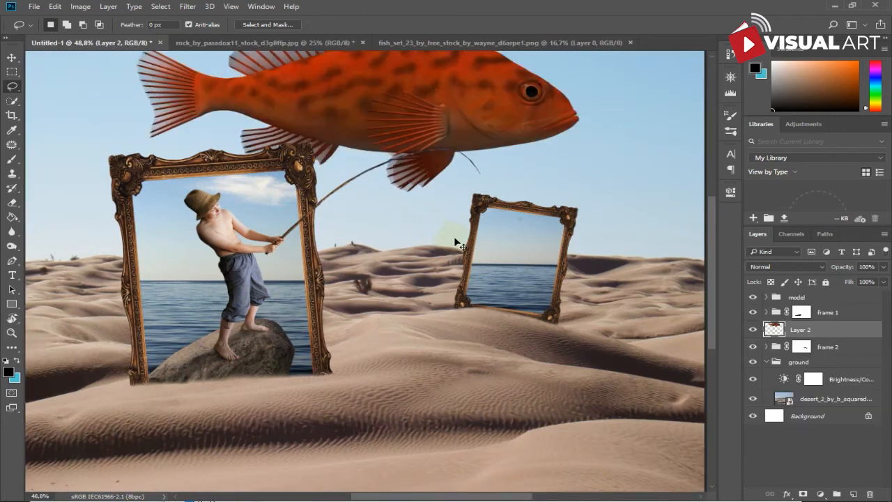
Step: Rotate the fish to about -75°, flip it horizontally, and shrink it into the right frame
key(ctrl+t)
drag(598, 194, 391, 82)
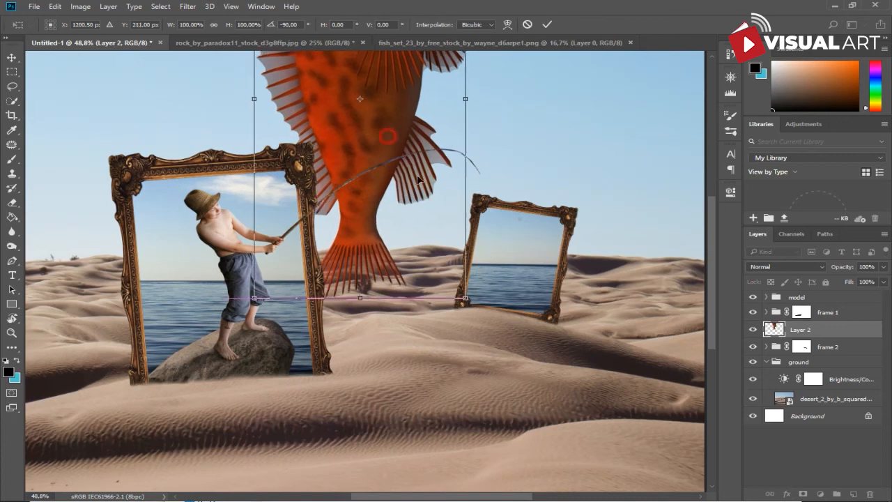
drag(418, 179, 502, 293)
drag(580, 457, 426, 247)
drag(418, 108, 510, 240)
right_click(511, 239)
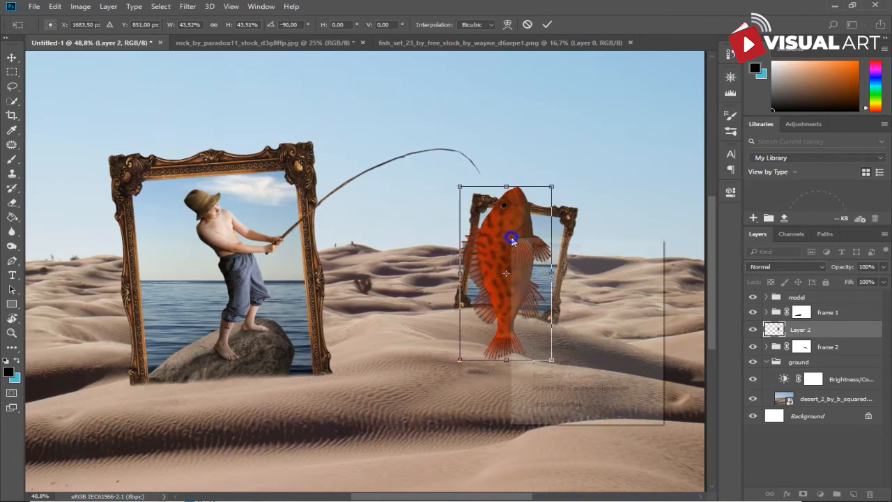
click(531, 402)
mouse_move(466, 189)
mouse_down()
mouse_move(536, 270)
mouse_move(515, 254)
mouse_move(516, 237)
mouse_move(528, 243)
mouse_move(538, 274)
mouse_move(511, 271)
mouse_up()
Step: Commit the fish transform and add a layer mask to the fish layer
key(Return)
key(l)
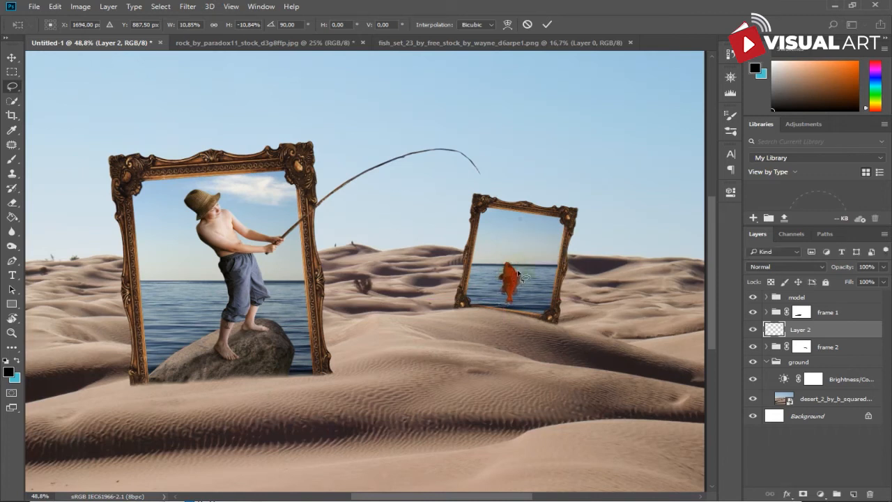
scroll(536, 291, up, 2)
click(804, 494)
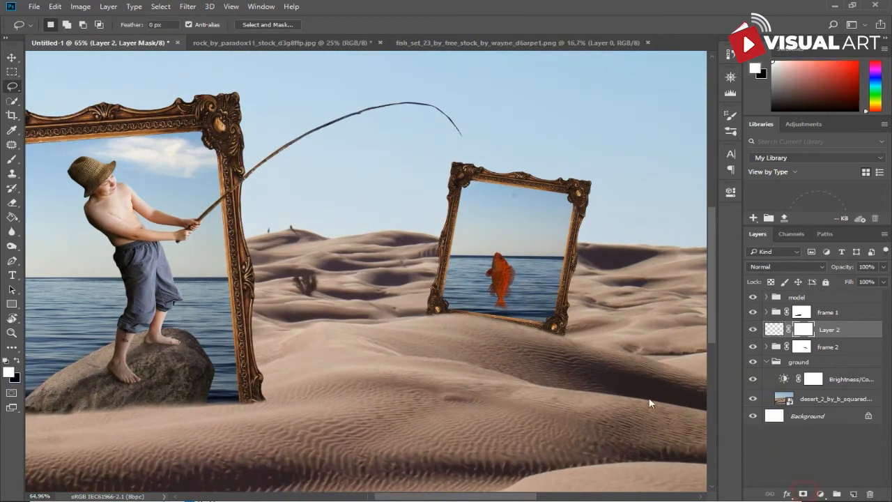
Step: Paint black on Layer 2's mask with a slightly larger brush to hide the fish's tail
scroll(560, 356, up, 3)
click(14, 158)
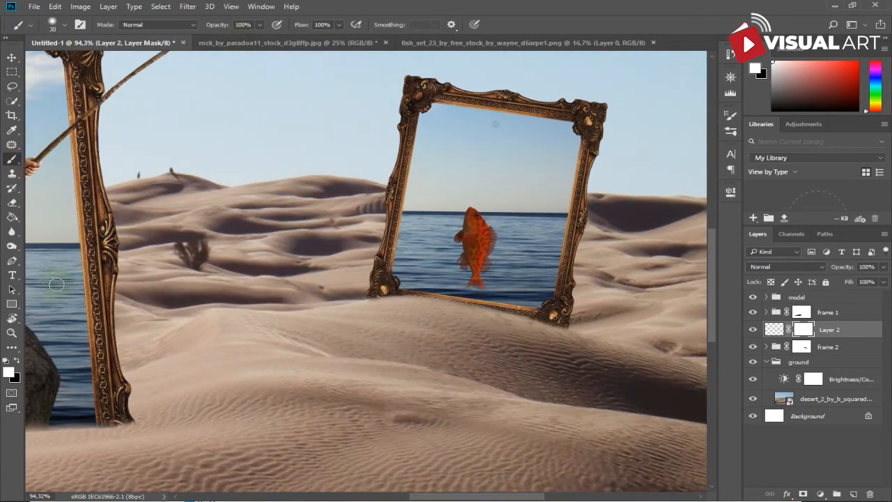
click(18, 361)
key(bracketright)
mouse_move(486, 292)
mouse_down()
mouse_move(467, 282)
mouse_move(503, 279)
mouse_move(454, 280)
mouse_move(505, 276)
mouse_move(461, 271)
mouse_move(514, 272)
mouse_move(448, 267)
mouse_move(531, 269)
mouse_move(500, 275)
mouse_move(492, 270)
mouse_move(536, 265)
mouse_up()
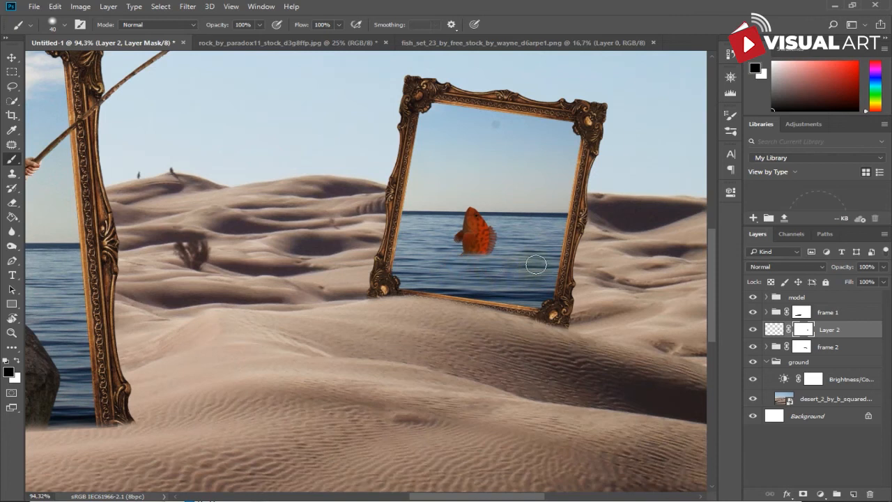
scroll(536, 265, down, 5)
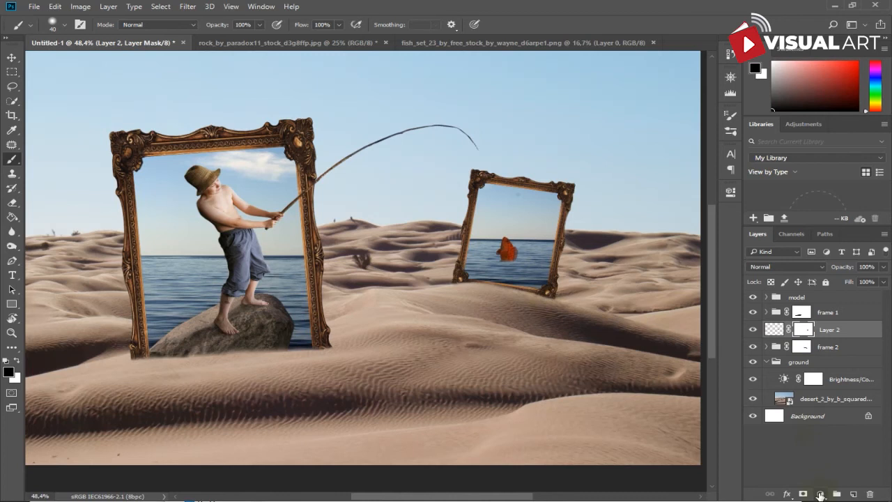
click(821, 495)
Step: Add a Brightness/Contrast adjustment clipped to the fish layer, raising brightness to 40 and contrast to 20
click(831, 298)
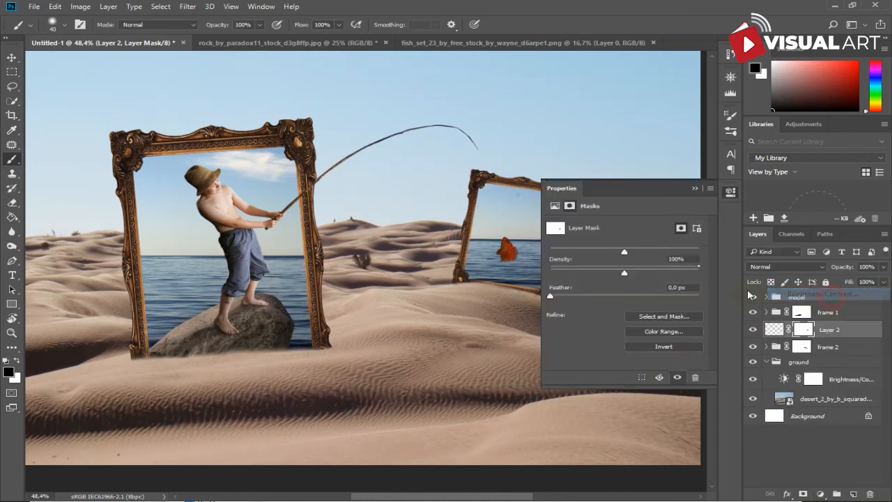
click(624, 377)
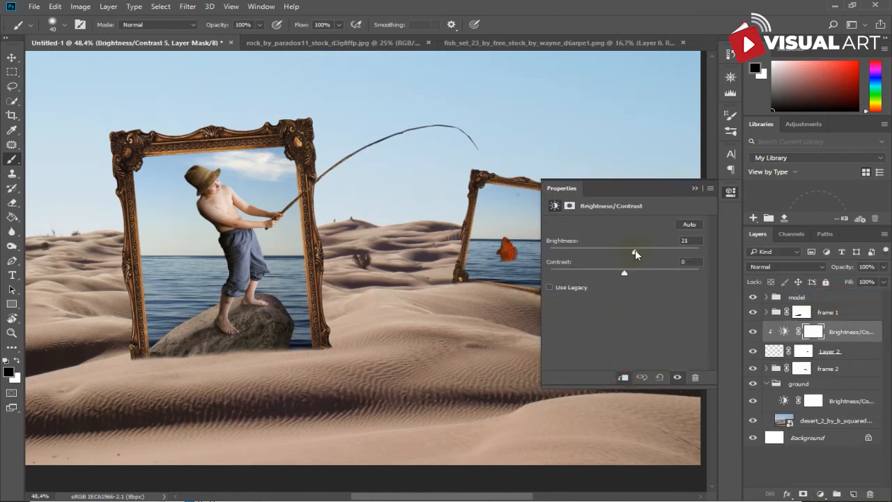
drag(635, 252, 644, 259)
Step: Add a Hue/Saturation adjustment lowering the fish's saturation to -29
click(820, 493)
click(804, 351)
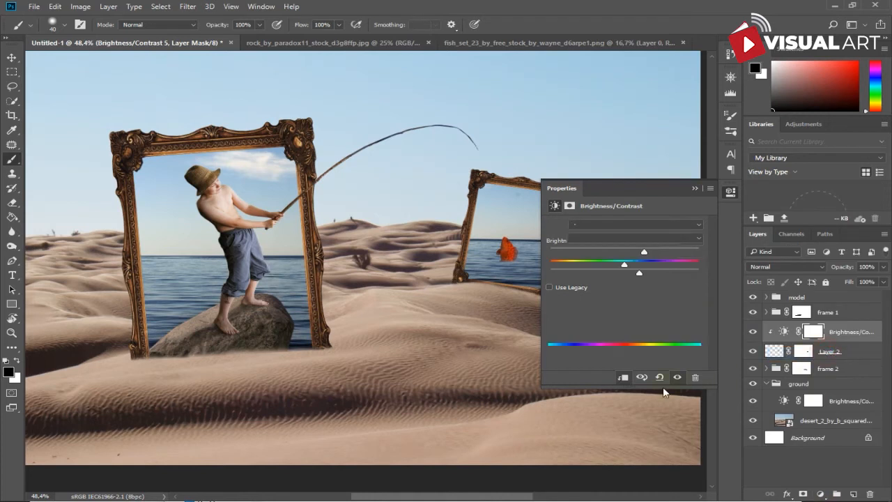
drag(626, 286, 619, 288)
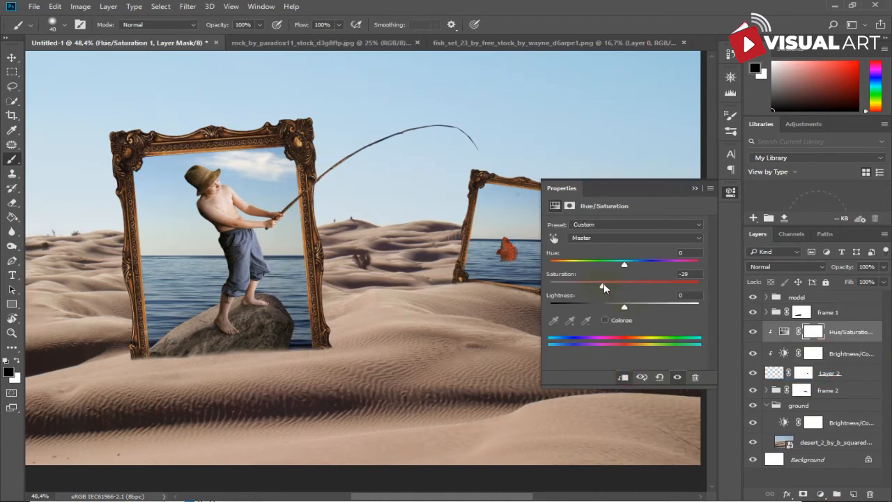
click(694, 188)
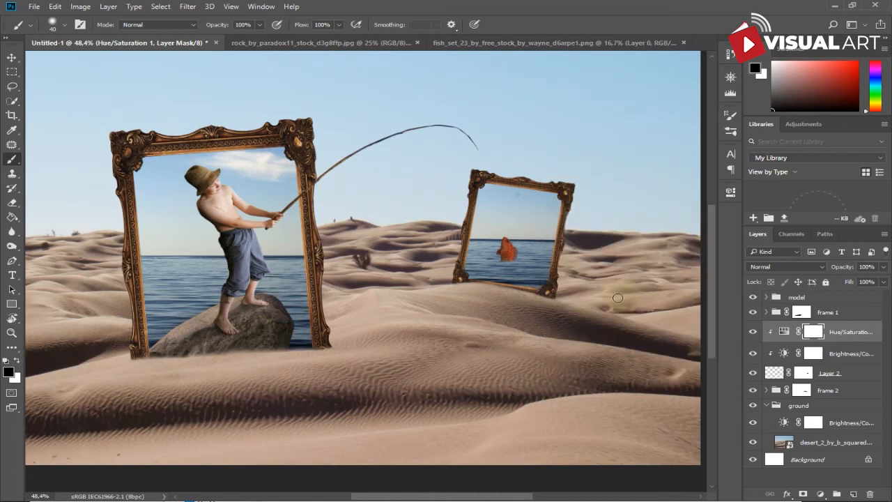
scroll(618, 298, up, 3)
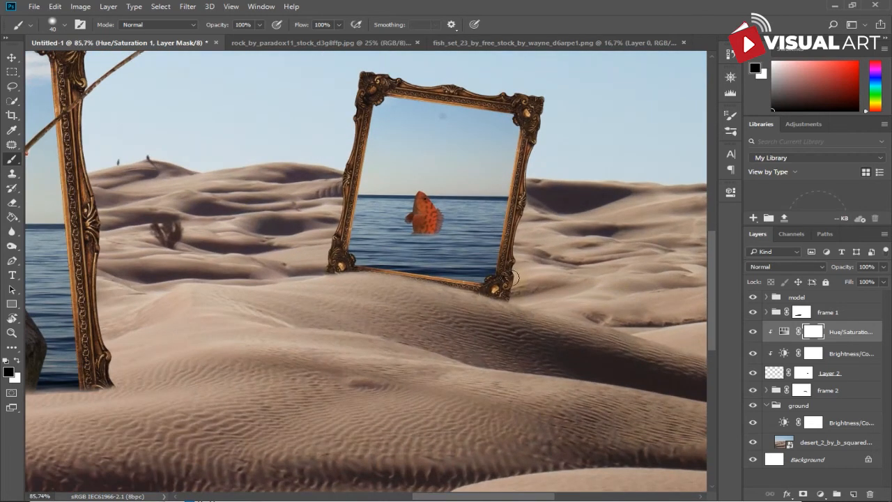
scroll(535, 296, down, 1)
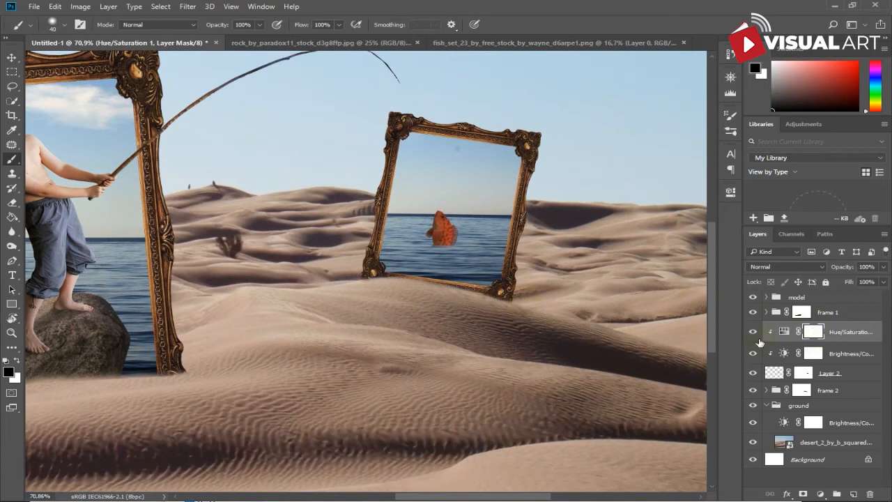
Step: On new Layer 3, paint a thin fishing line from the rod tip down to the fish
click(854, 493)
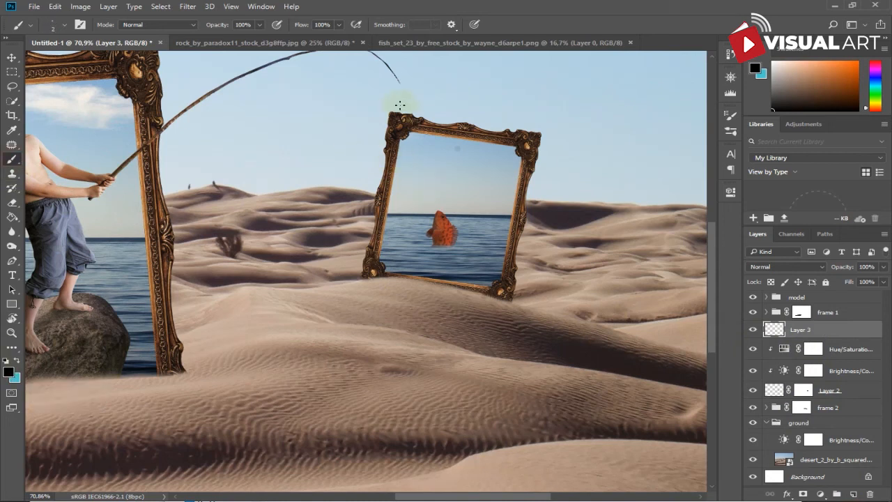
drag(401, 83, 409, 110)
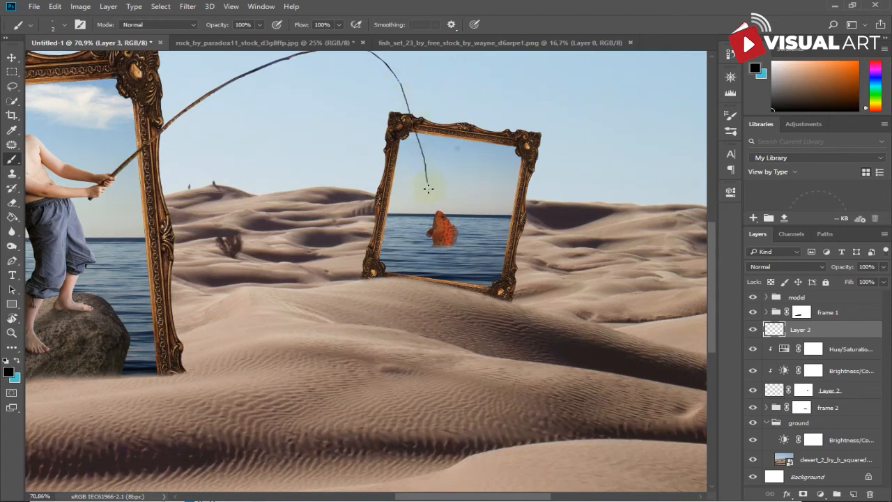
key(ctrl+z)
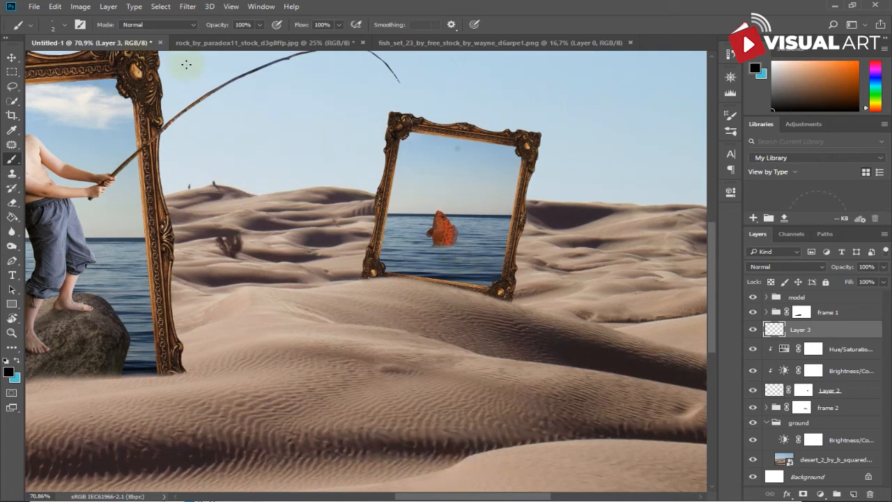
drag(400, 83, 409, 107)
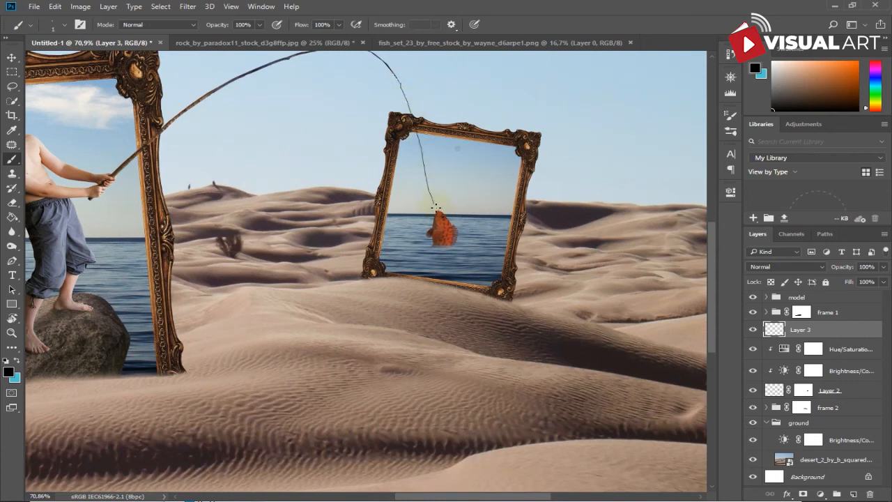
key(ctrl+0)
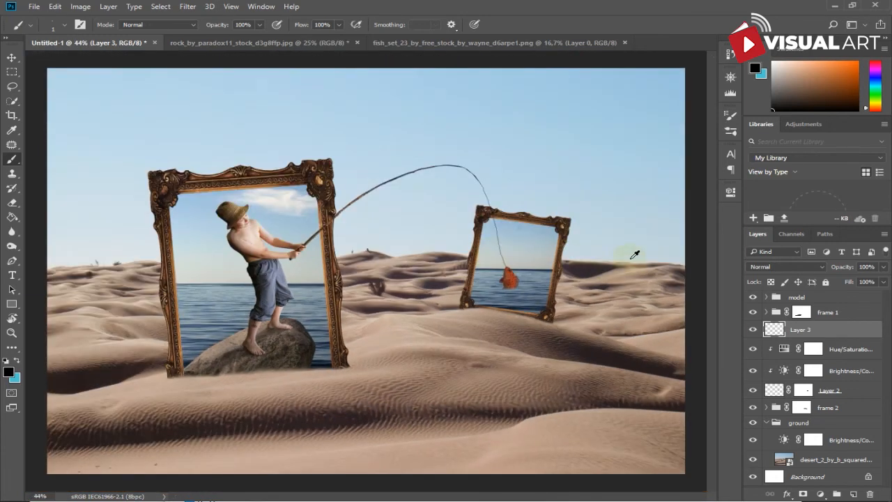
scroll(635, 254, down, 1)
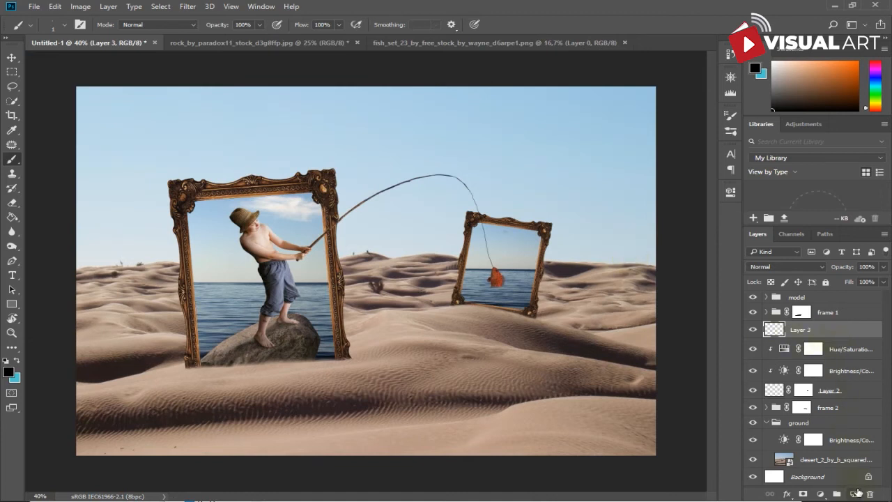
Step: Add a new layer named 'water solash' and choose the Water 07 splash brush
click(856, 493)
double_click(801, 333)
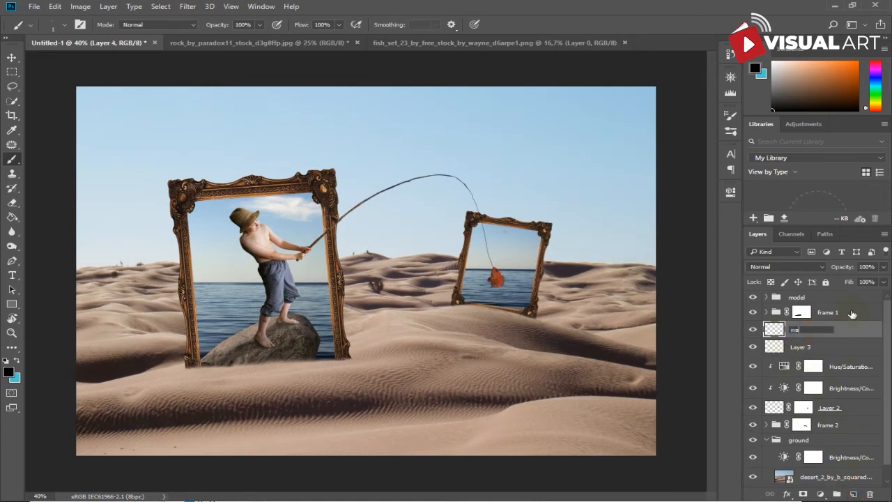
key(Return)
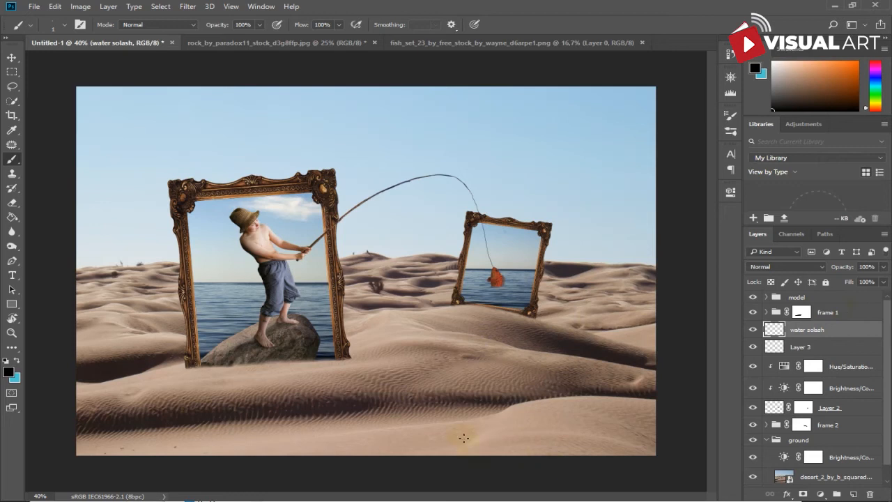
right_click(443, 393)
scroll(516, 390, down, 3)
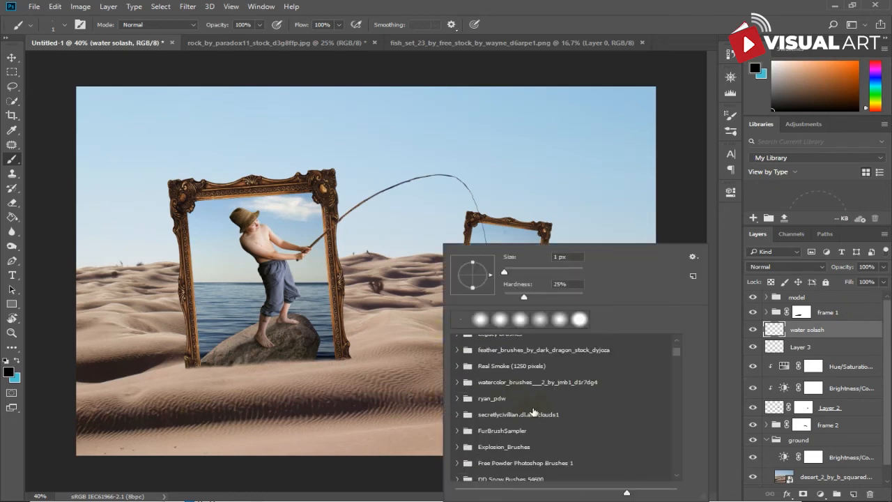
drag(679, 355, 683, 462)
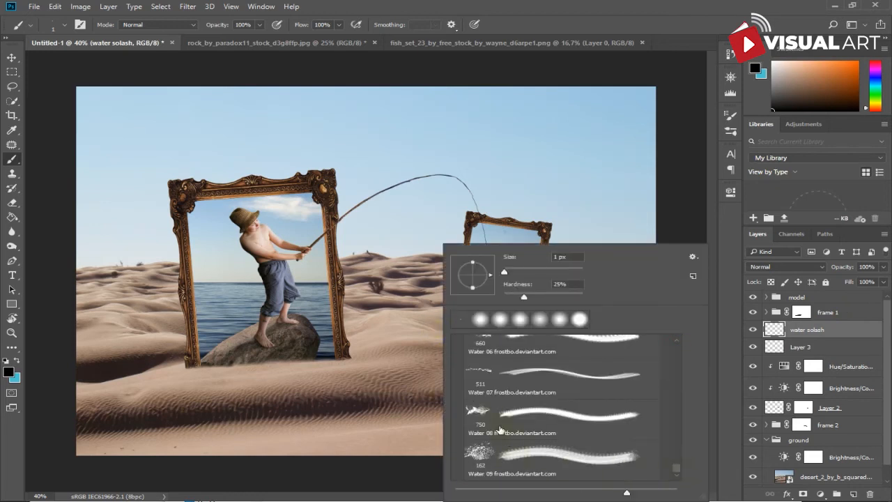
scroll(498, 419, up, 1)
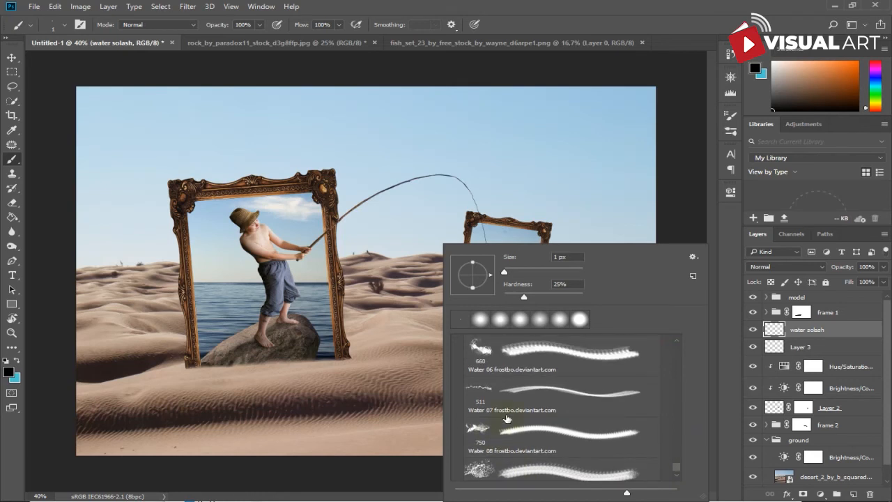
scroll(510, 420, up, 3)
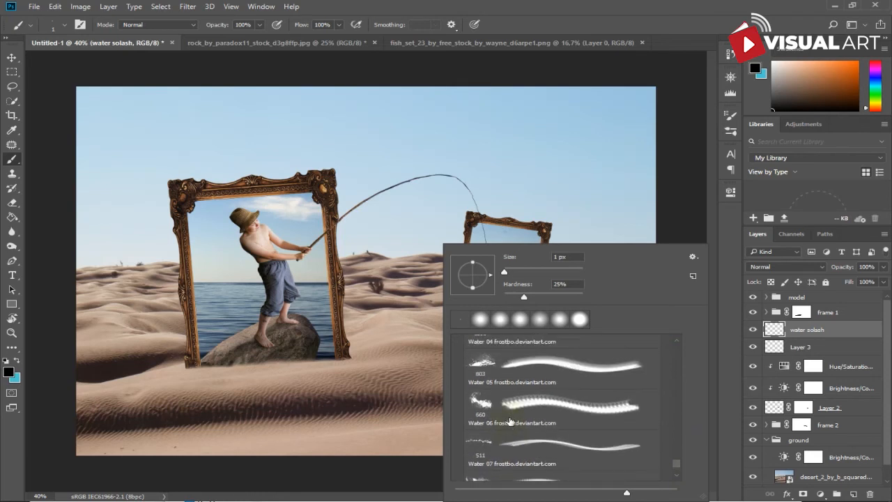
scroll(514, 417, down, 1)
click(523, 434)
click(616, 4)
scroll(513, 260, up, 3)
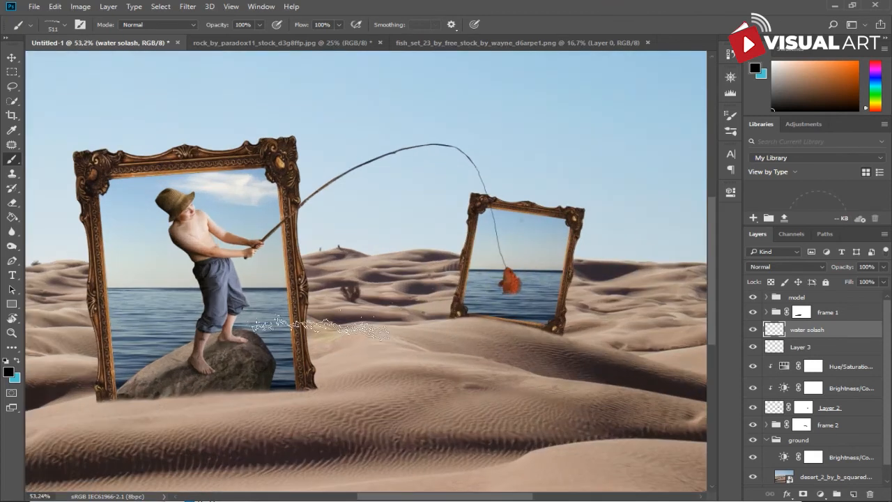
Step: Paint a white splash, stretch it taller, and move it onto the fish in the far frame
click(9, 372)
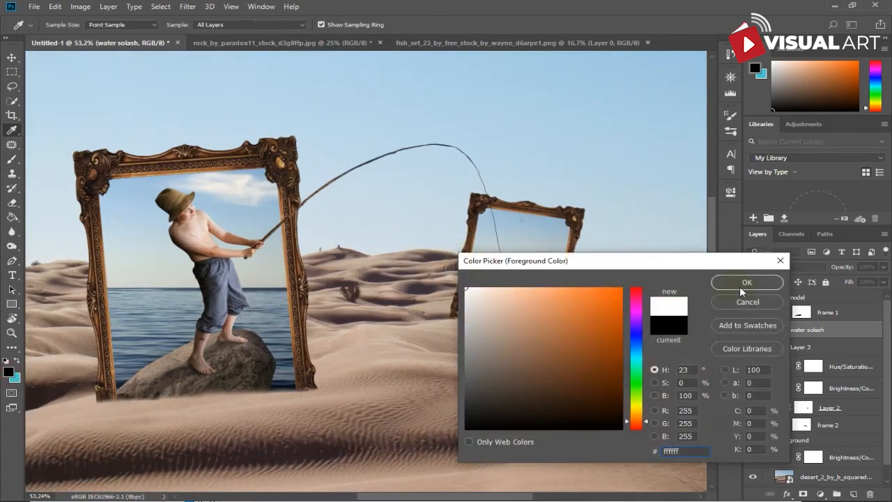
click(739, 286)
click(463, 288)
key(ctrl+t)
mouse_move(479, 260)
mouse_down()
mouse_move(479, 217)
mouse_move(477, 242)
mouse_up()
key(Return)
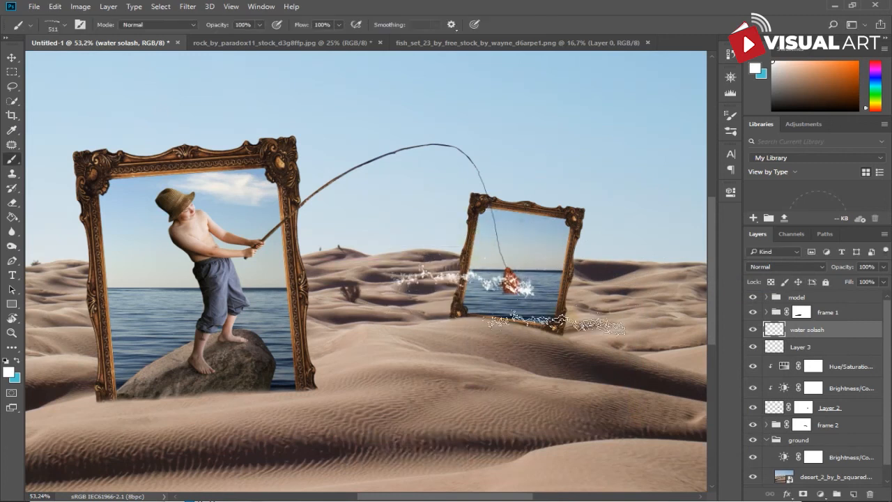
scroll(554, 324, up, 5)
drag(509, 276, 525, 300)
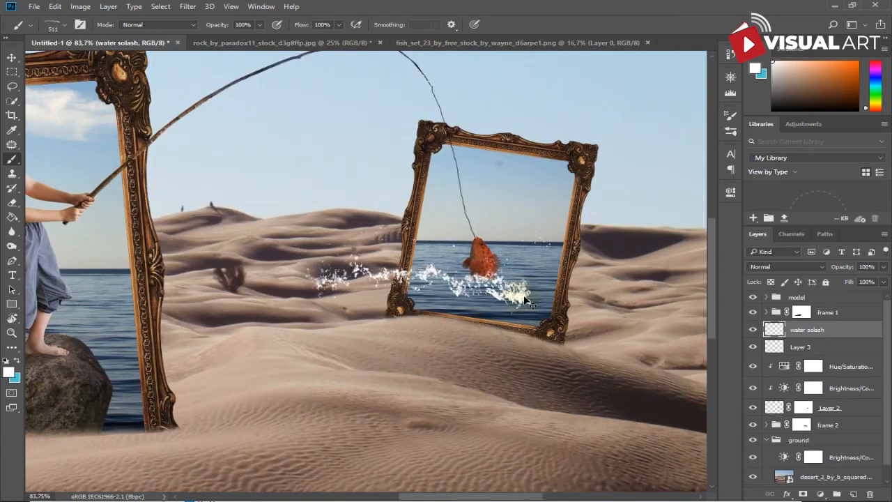
click(800, 486)
Step: Add a layer mask to water solash and set up a soft round brush at 100% opacity
click(804, 493)
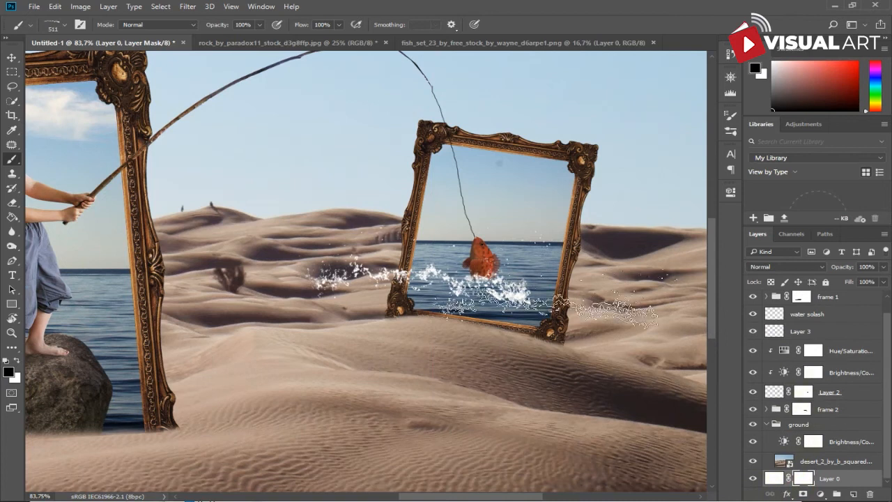
click(806, 314)
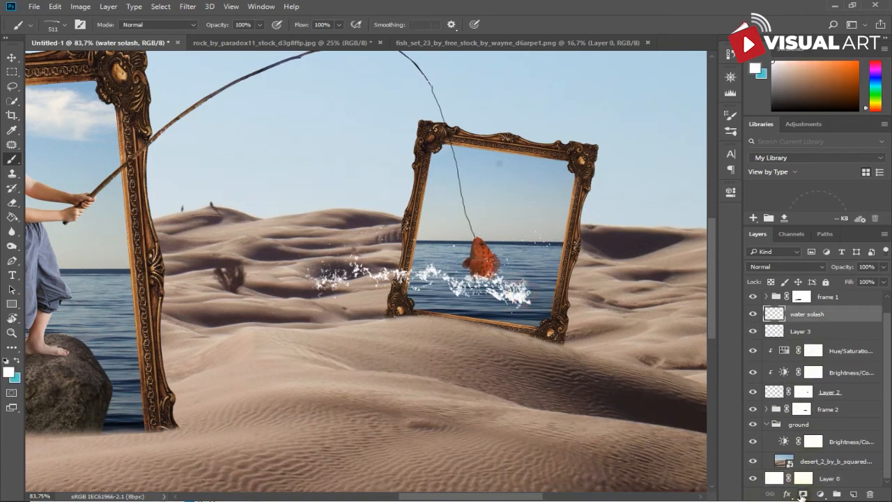
click(803, 493)
right_click(419, 280)
click(470, 319)
click(587, 6)
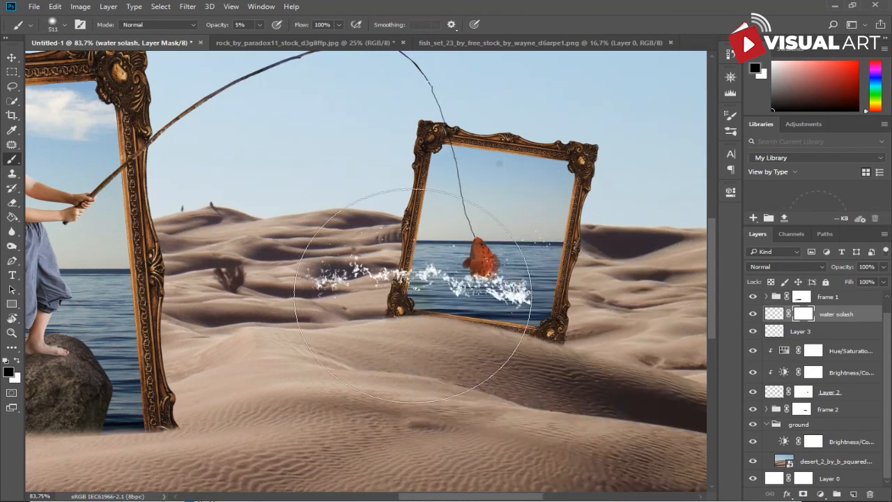
key([)
Step: Mask away the excess splash around the small frame and fade the layer to 86% opacity
key([)
key([)
key([)
key([)
key([)
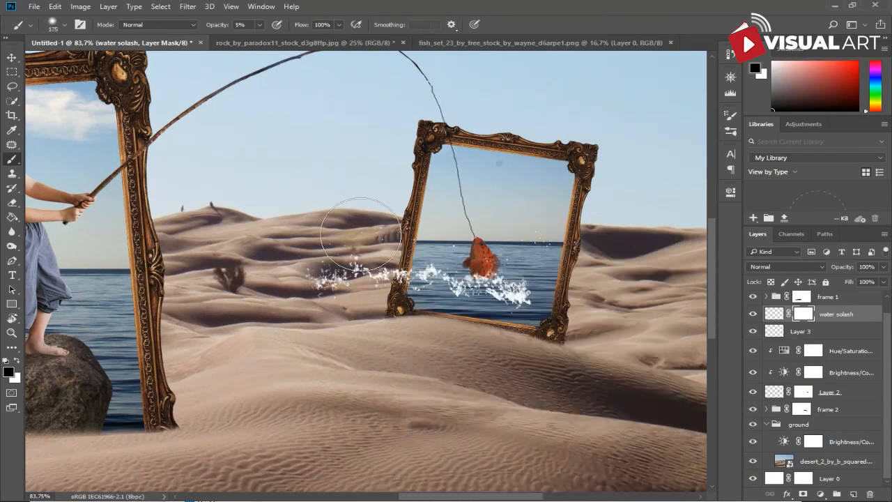
drag(223, 25, 404, 45)
mouse_move(366, 268)
mouse_down()
mouse_move(334, 276)
mouse_move(385, 297)
mouse_move(413, 290)
mouse_move(431, 304)
mouse_up()
key([)
key([)
key([)
mouse_move(508, 320)
mouse_down()
mouse_move(456, 311)
mouse_move(504, 311)
mouse_move(441, 294)
mouse_move(464, 303)
mouse_up()
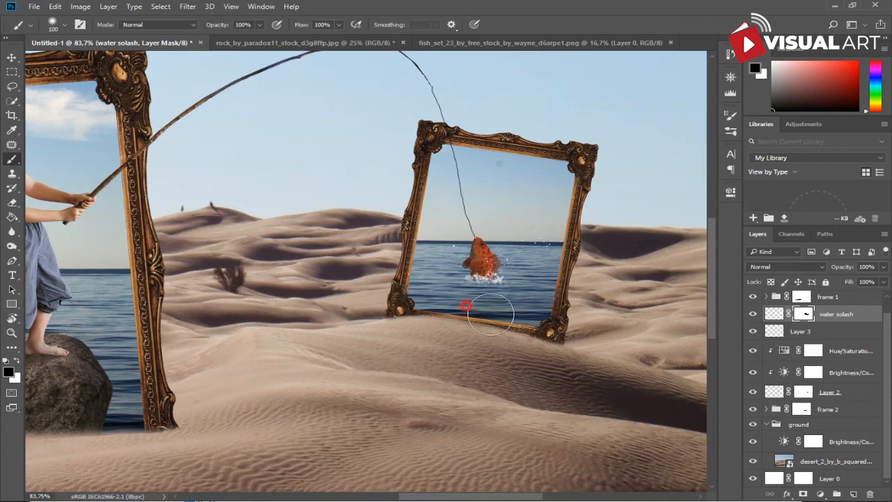
drag(854, 272, 836, 271)
scroll(548, 318, down, 3)
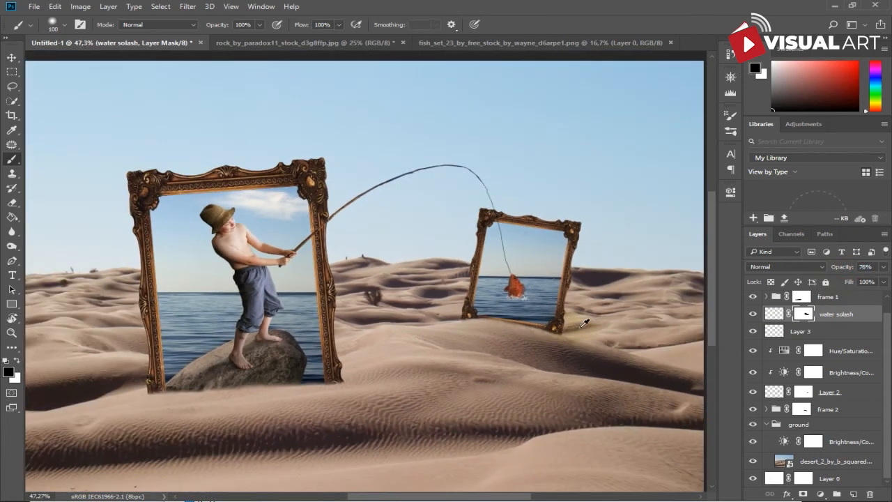
scroll(585, 322, down, 1)
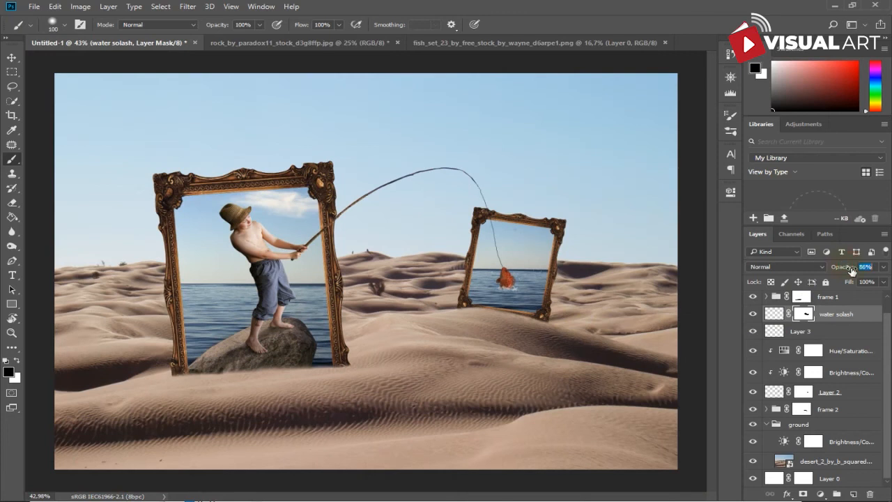
scroll(611, 344, down, 1)
Step: Collapse the frame 1 group and select the ground group
key(v)
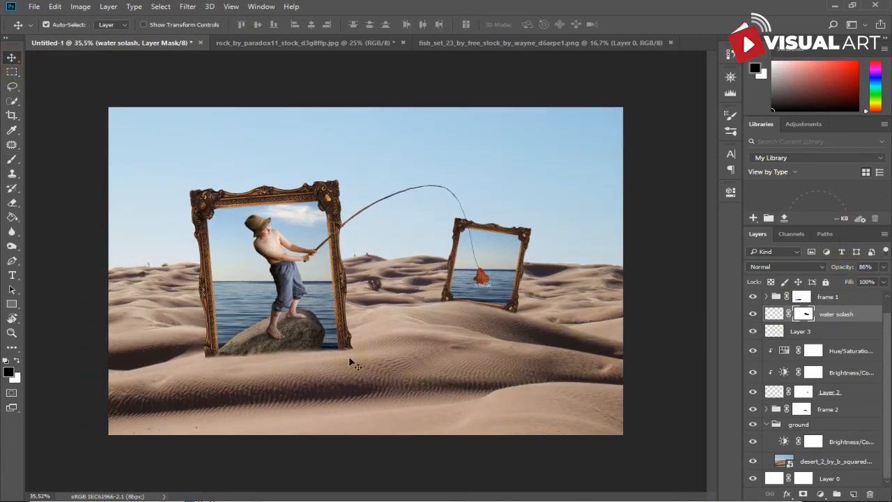
click(313, 342)
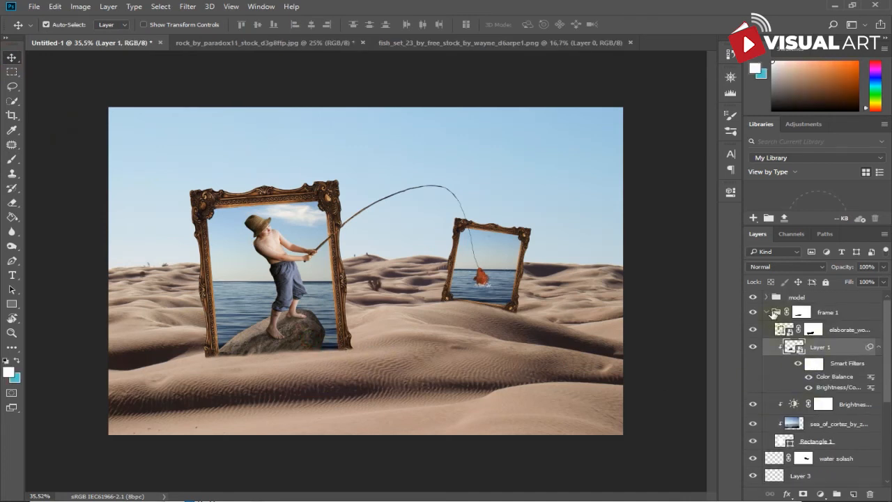
click(769, 312)
scroll(818, 444, down, 1)
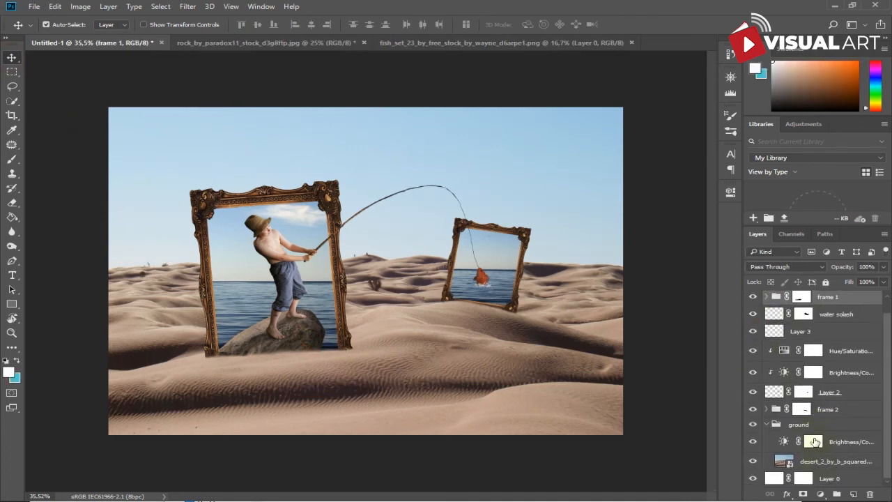
click(803, 426)
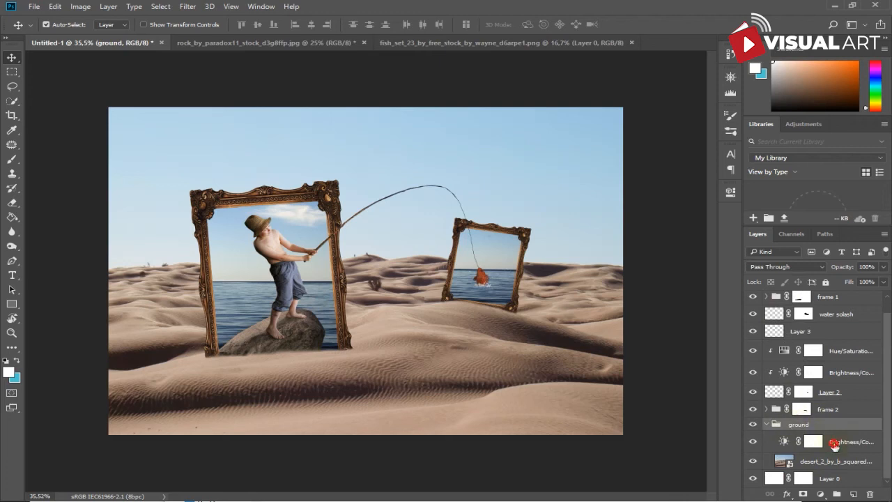
click(834, 444)
Step: Add a Brightness/Contrast adjustment at Brightness -39, Contrast 38, and invert its mask to black
click(821, 495)
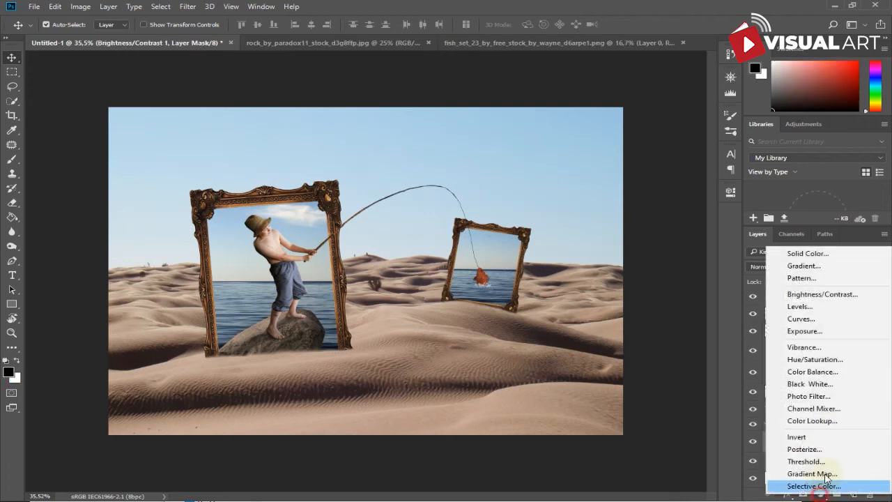
click(843, 299)
drag(626, 248, 676, 273)
drag(593, 251, 606, 251)
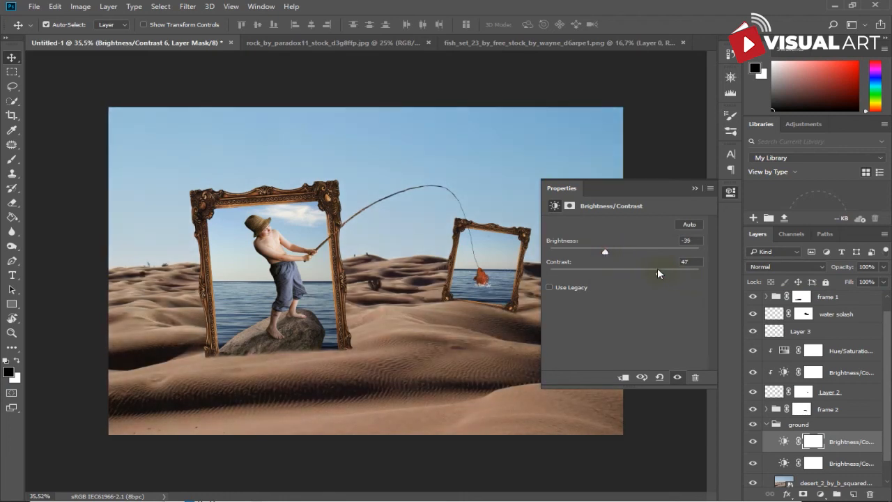
drag(657, 272, 653, 273)
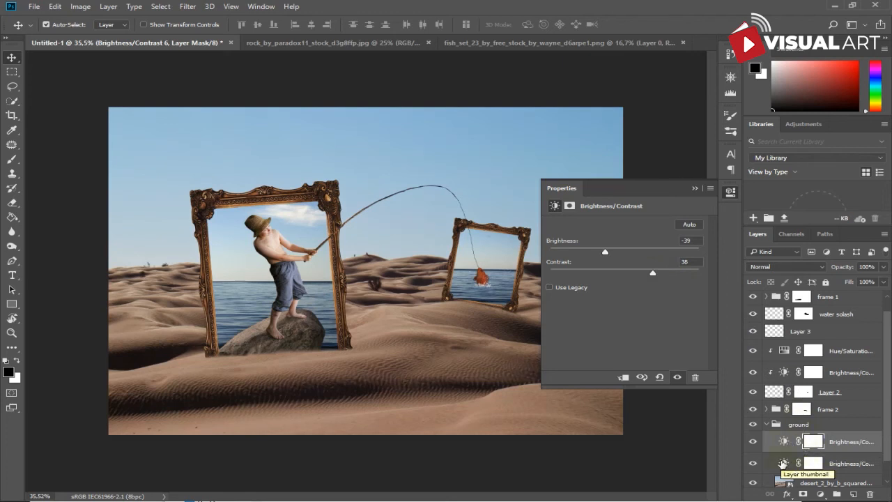
key(ctrl+i)
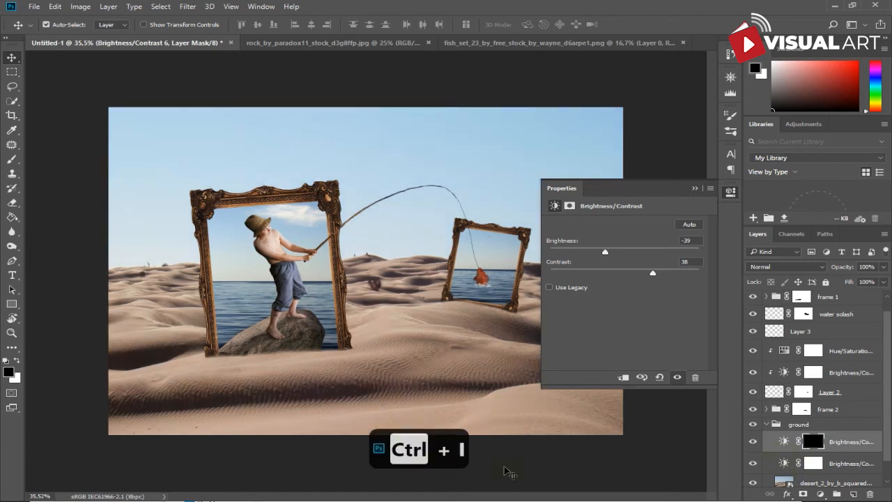
Step: Target the adjustment mask with a white brush softened to 10% hardness
click(813, 442)
click(12, 159)
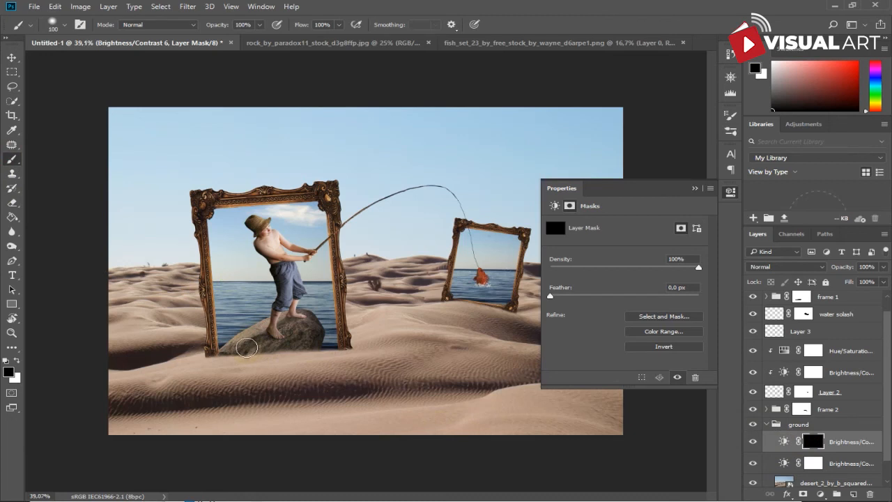
scroll(247, 347, up, 1)
drag(233, 375, 211, 385)
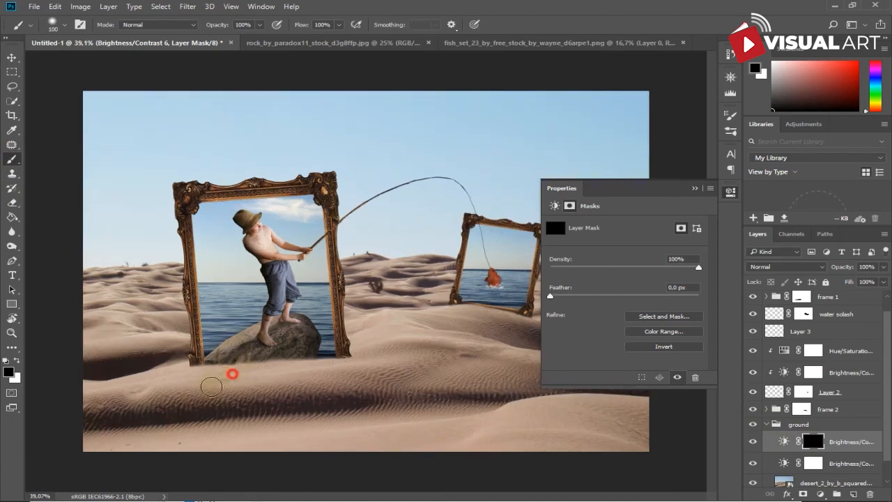
click(19, 360)
key(ctrl+z)
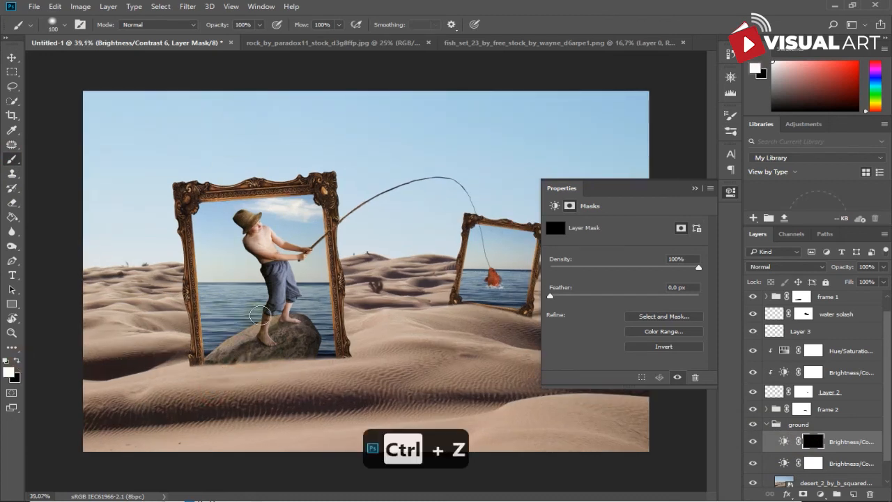
right_click(258, 315)
drag(356, 295, 335, 298)
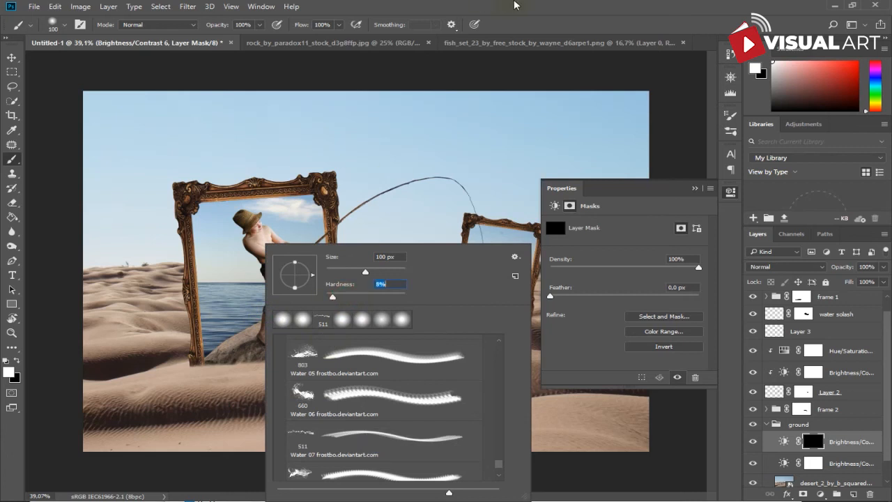
key(Return)
click(701, 189)
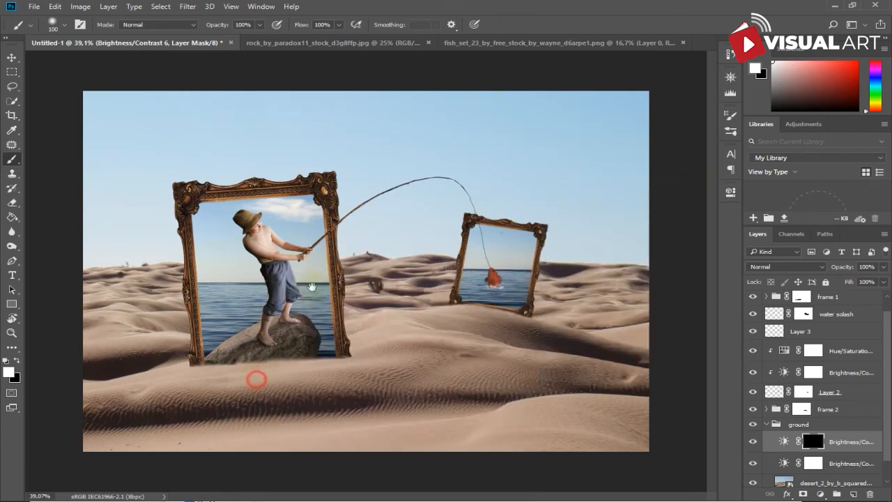
Step: Paint the shadow onto the sand beneath the big frame and deepen Brightness to -70
drag(201, 373, 93, 420)
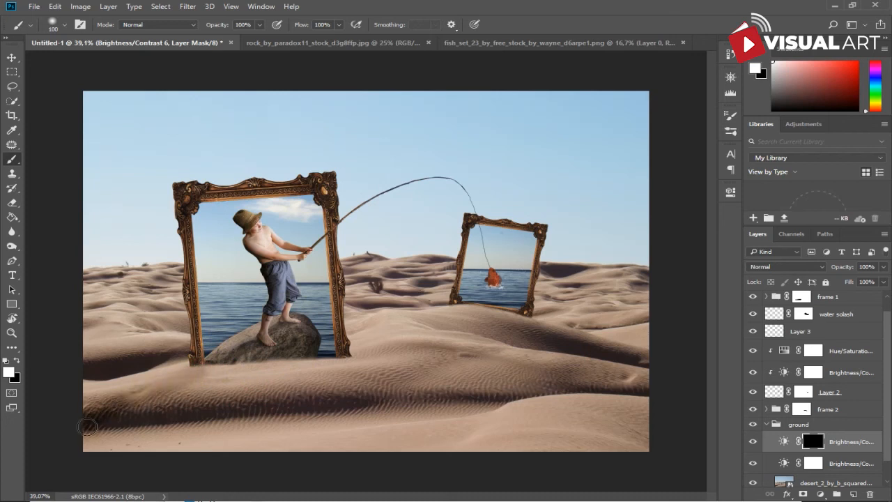
drag(340, 358, 138, 449)
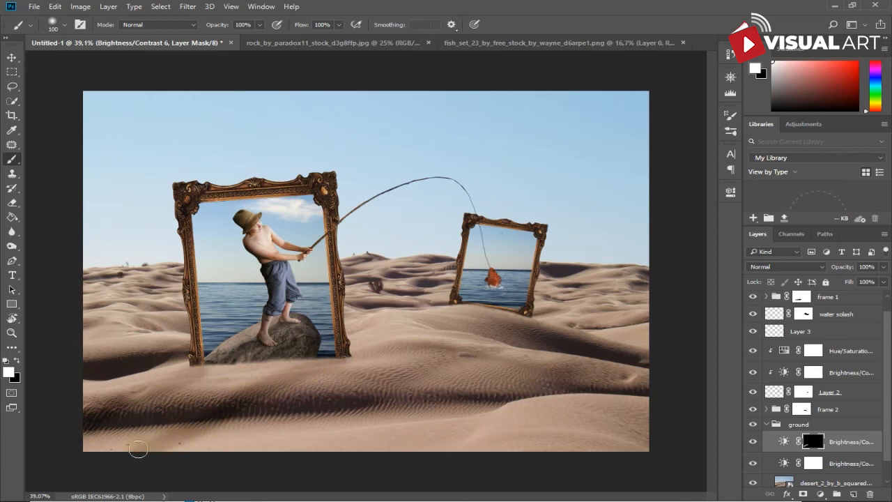
mouse_move(327, 362)
mouse_down()
mouse_move(203, 375)
mouse_move(217, 370)
mouse_move(90, 443)
mouse_up()
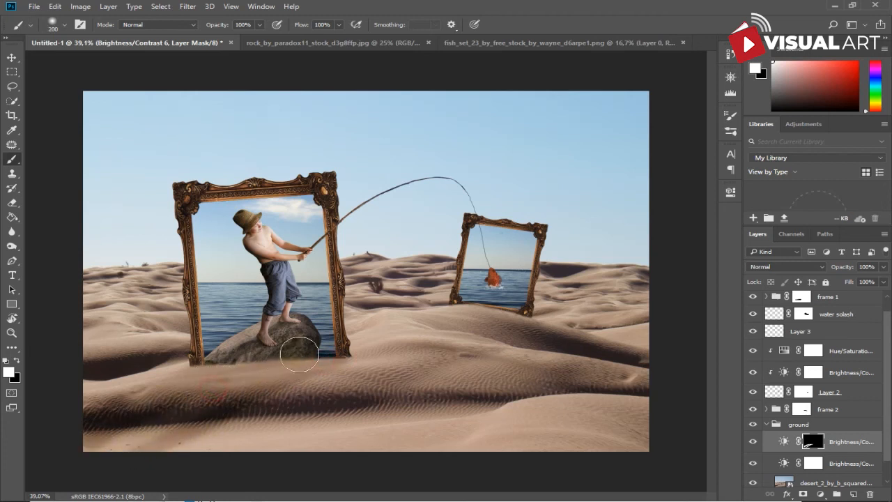
key(bracketright)
key(bracketright)
key(bracketright)
key(bracketright)
mouse_move(104, 446)
mouse_down()
mouse_move(175, 414)
mouse_move(78, 457)
mouse_move(99, 424)
mouse_up()
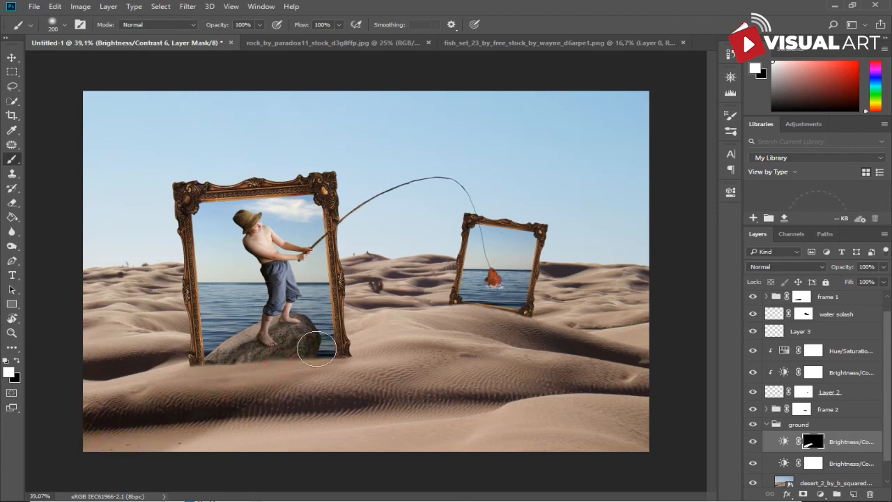
click(843, 269)
click(234, 368)
click(316, 351)
click(251, 372)
scroll(431, 350, down, 3)
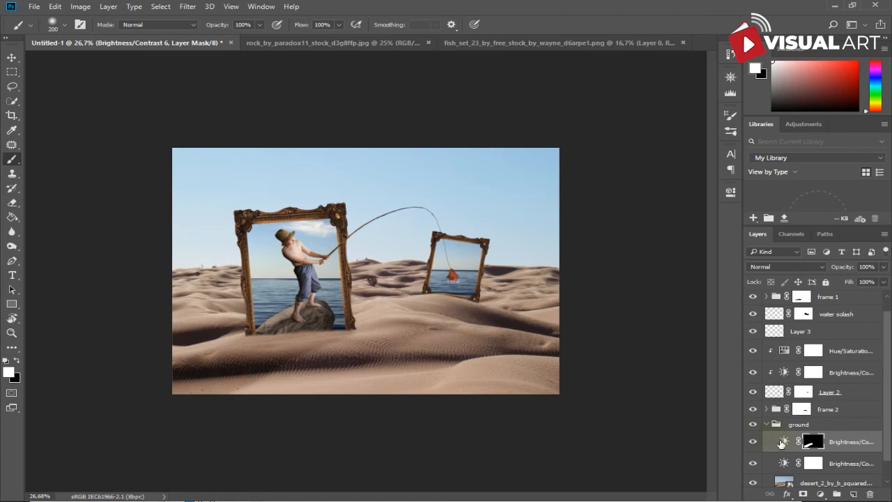
double_click(783, 442)
drag(605, 256, 590, 250)
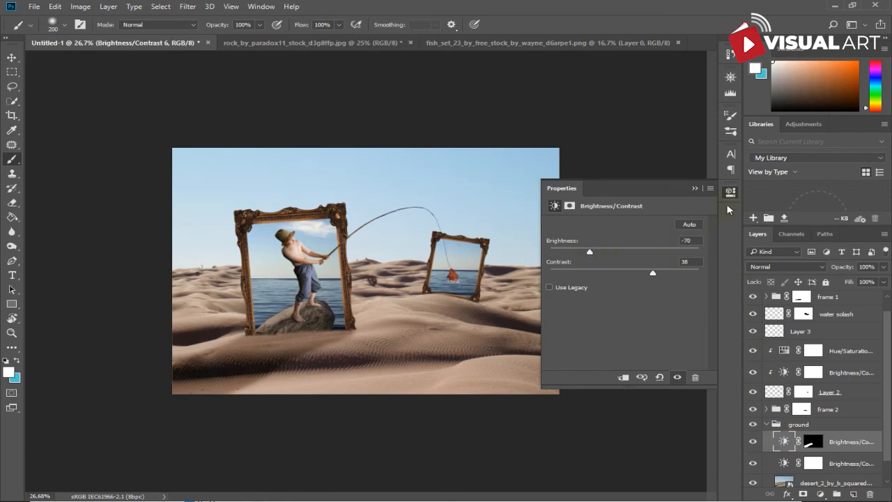
Step: Paint the mask to darken the sand beside and beneath the small far frame
click(696, 189)
scroll(562, 314, up, 6)
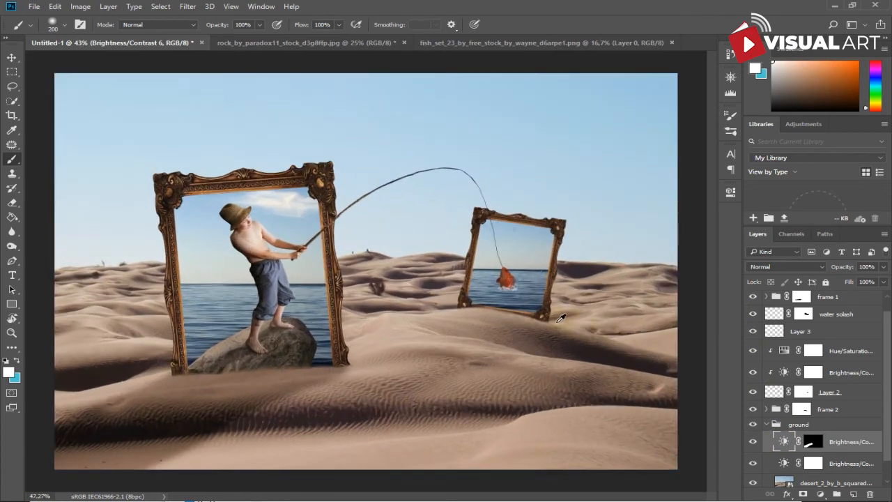
click(815, 443)
key(bracketleft)
scroll(486, 316, up, 3)
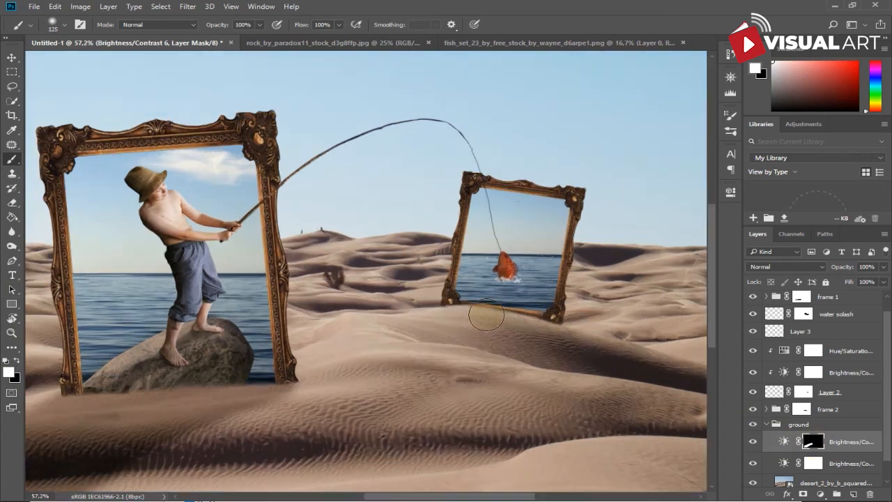
mouse_move(468, 314)
mouse_down()
mouse_move(433, 321)
mouse_move(442, 315)
mouse_move(410, 334)
mouse_move(422, 341)
mouse_up()
key(bracketleft)
key(bracketleft)
key(bracketleft)
key(bracketleft)
mouse_move(557, 323)
mouse_down()
mouse_move(502, 353)
mouse_move(431, 343)
mouse_move(481, 315)
mouse_move(534, 313)
mouse_move(460, 343)
mouse_up()
key(bracketright)
key(bracketright)
mouse_move(474, 307)
mouse_down()
mouse_move(541, 313)
mouse_move(462, 307)
mouse_move(393, 341)
mouse_move(510, 345)
mouse_up()
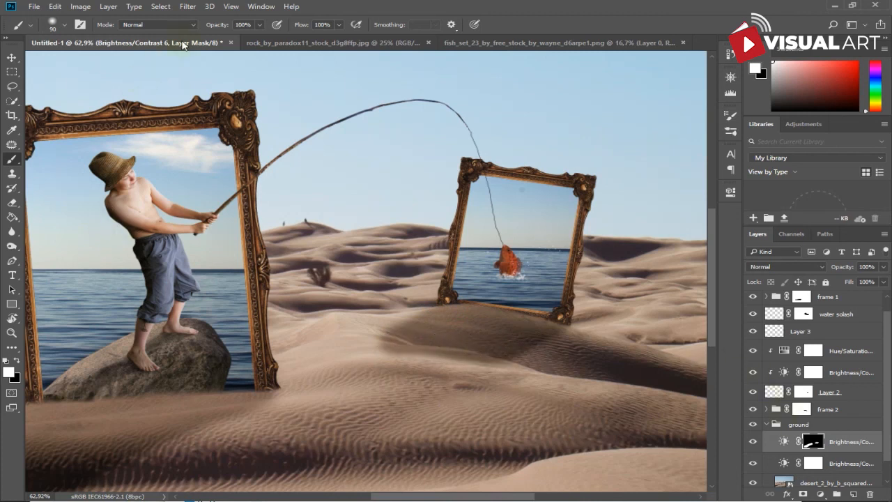
Step: At 16% brush opacity and size 175, softly blend the shadow edges below the small frame
drag(219, 30, 168, 33)
key(bracketright)
key(bracketright)
key(bracketright)
key(bracketright)
mouse_move(388, 349)
mouse_down()
mouse_move(384, 358)
mouse_move(392, 358)
mouse_up()
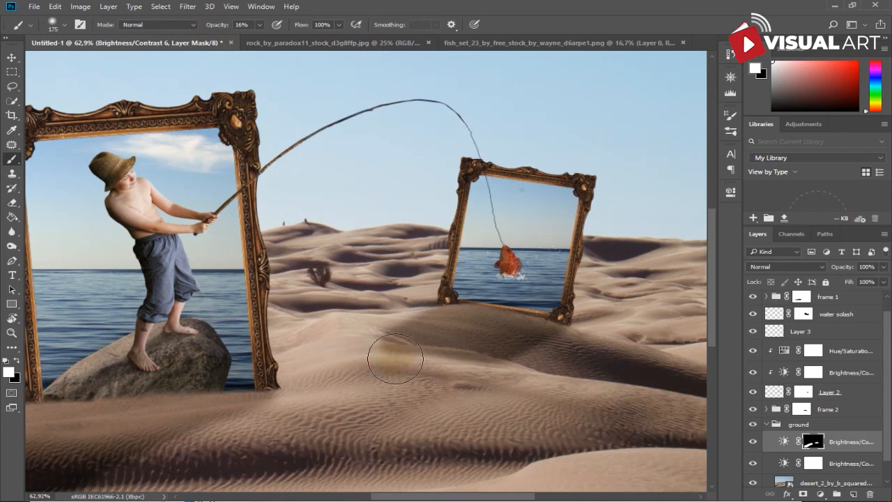
click(7, 360)
drag(314, 364, 469, 368)
drag(445, 378, 490, 387)
drag(407, 359, 563, 378)
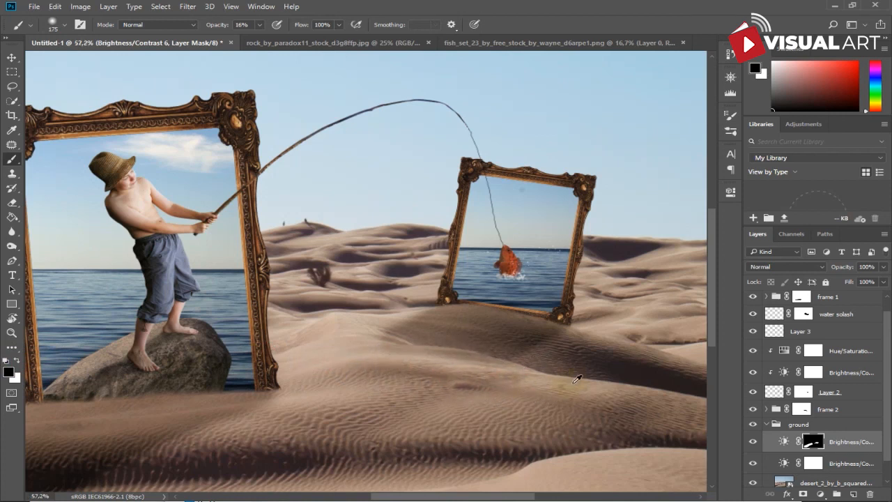
Step: With a 300 brush, lighten the over-dark sand at the lower left, redoing one stray stroke
scroll(481, 383, down, 3)
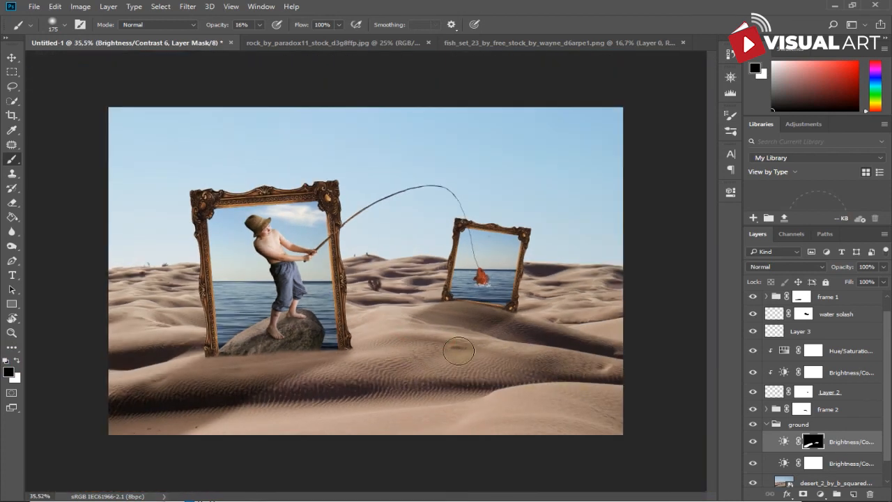
key(bracketright)
key(bracketright)
key(bracketright)
drag(247, 421, 73, 452)
drag(132, 446, 56, 446)
drag(119, 402, 311, 381)
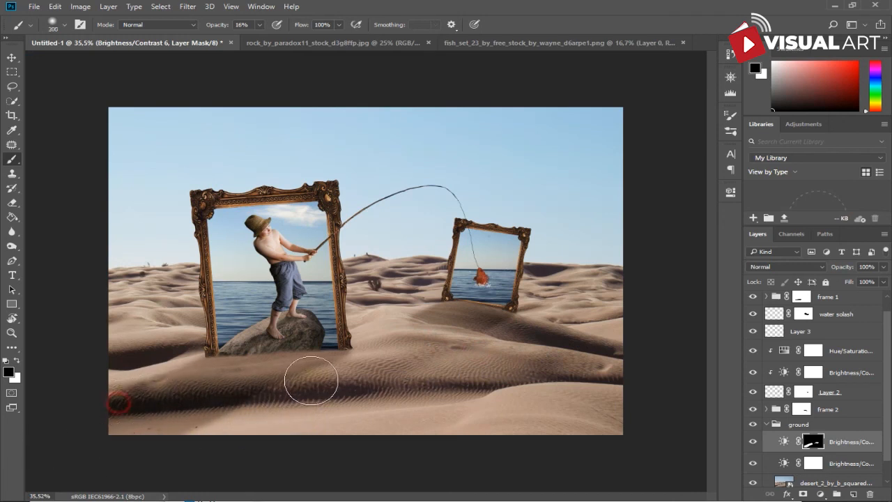
key(ctrl+z)
drag(106, 417, 291, 401)
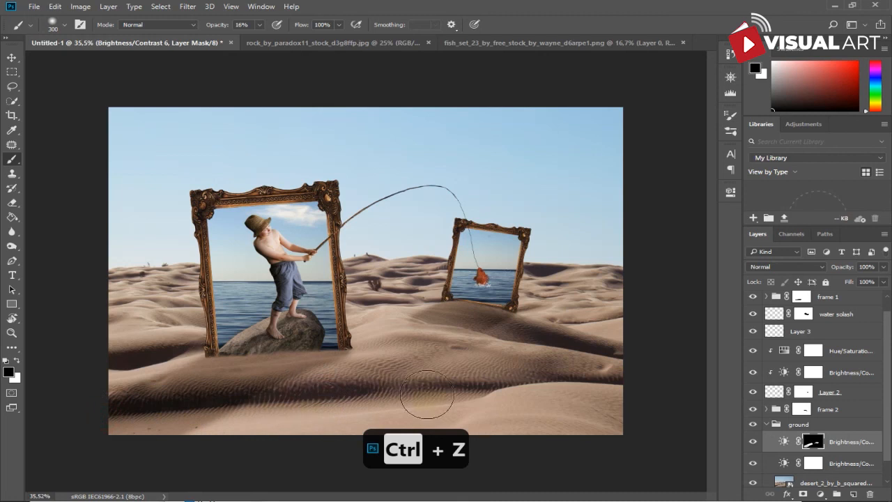
scroll(444, 392, down, 3)
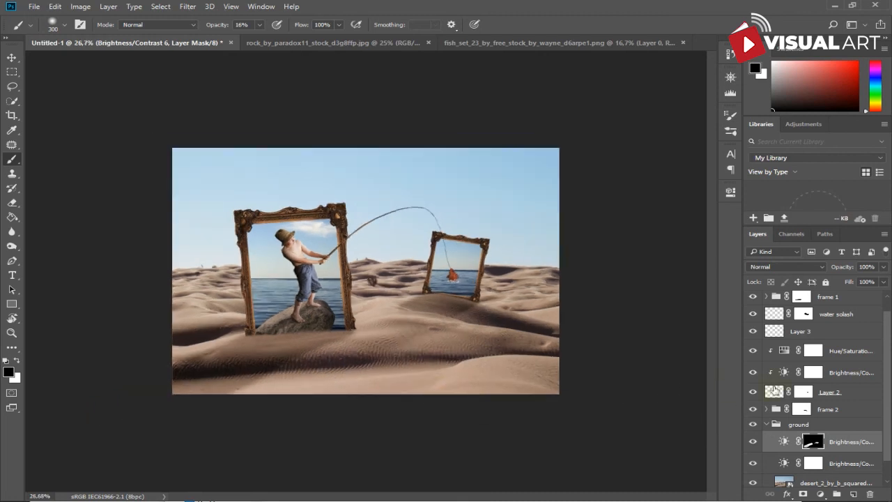
drag(888, 371, 880, 330)
click(855, 302)
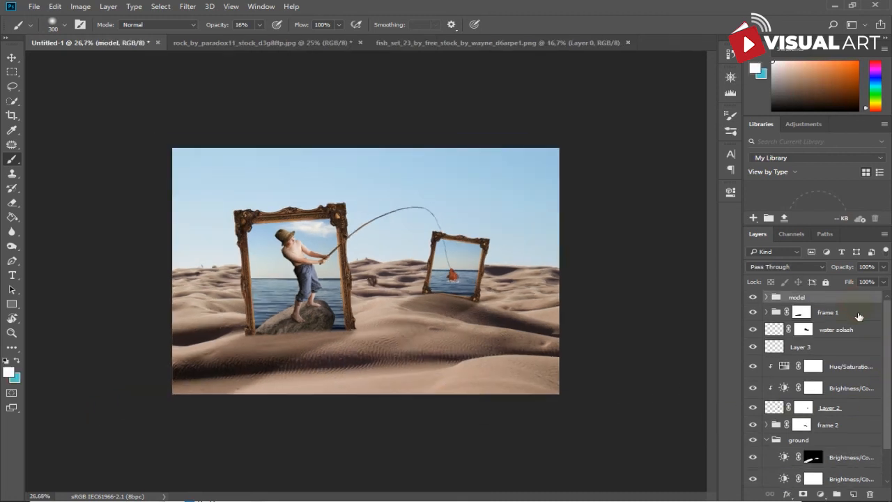
Step: Stamp a merged copy and in Camera Raw warm it, setting Exposure -0.15 and Contrast +19
key(ctrl+alt+shift+e)
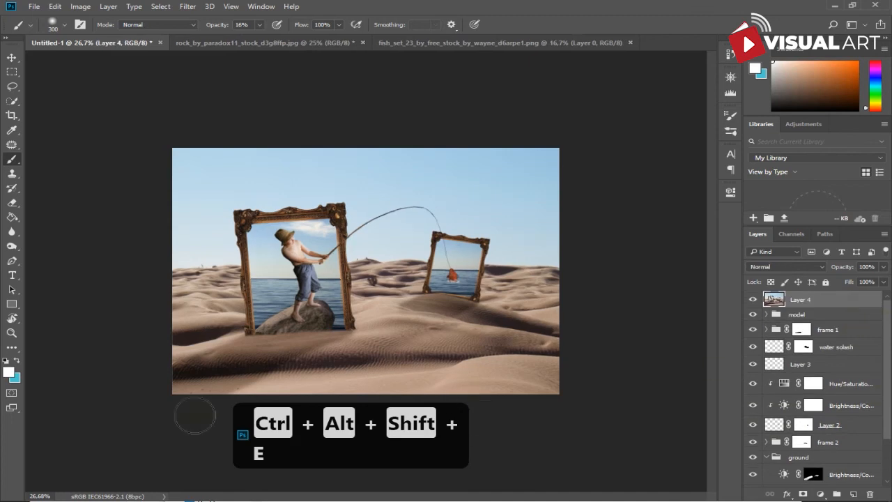
click(188, 6)
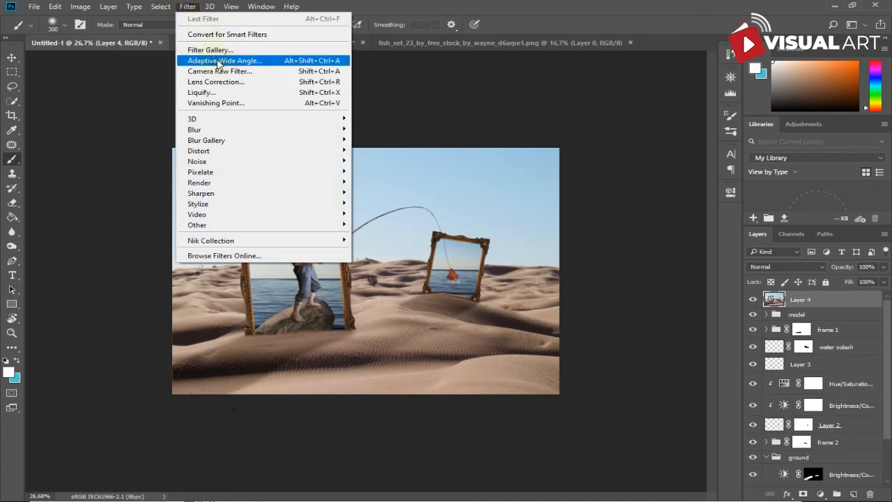
click(225, 72)
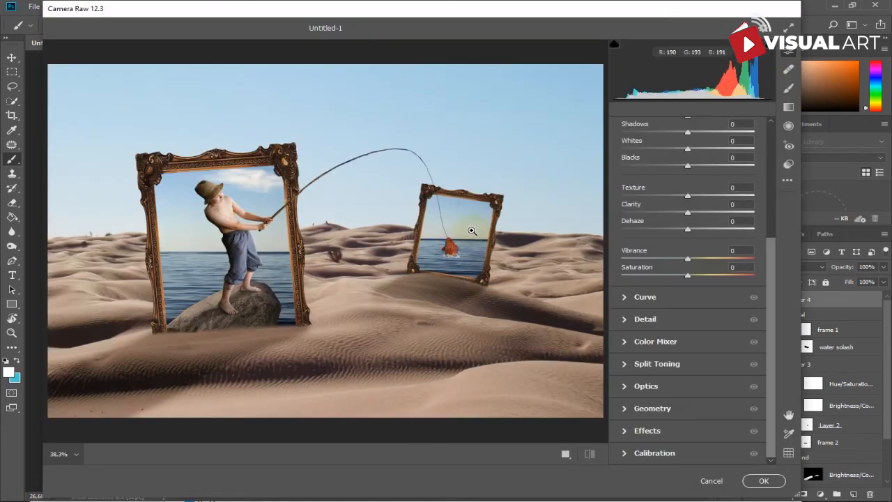
scroll(712, 237, up, 3)
scroll(712, 242, up, 2)
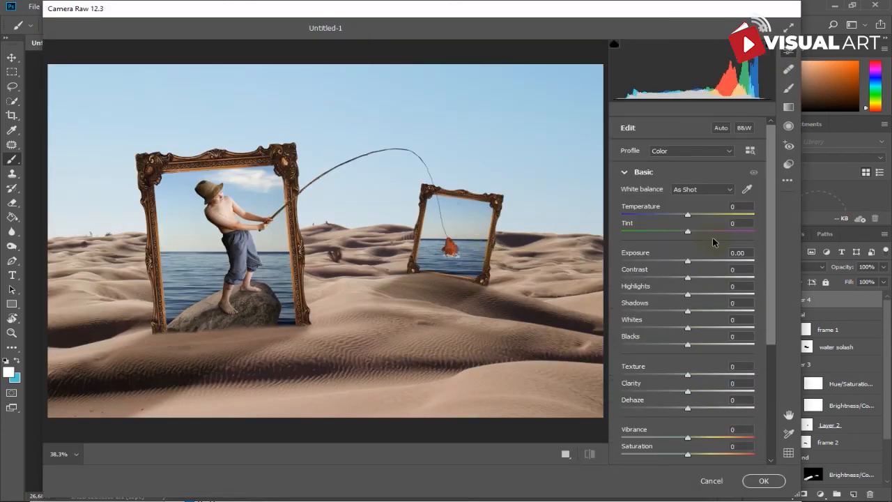
mouse_move(691, 216)
mouse_down()
mouse_move(695, 235)
mouse_move(693, 218)
mouse_up()
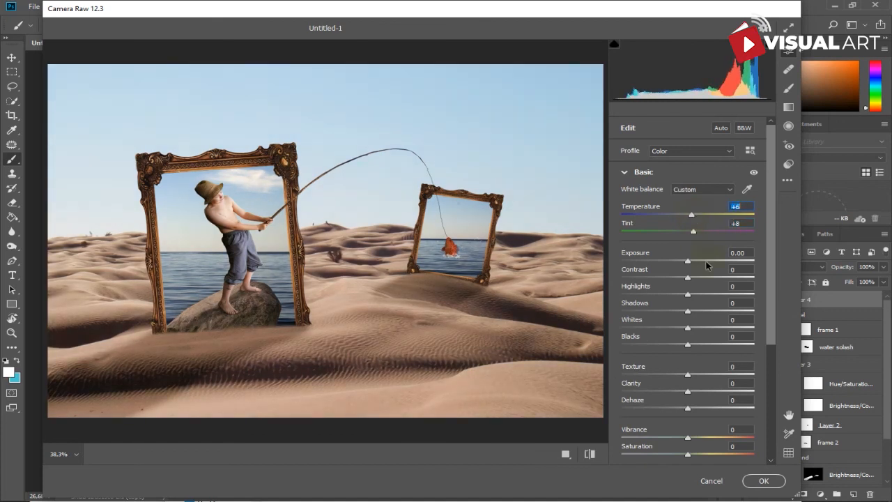
drag(688, 262, 701, 280)
Step: Raise Clarity to +21 and Noise Reduction to 16, then apply the Camera Raw grade
scroll(703, 321, down, 3)
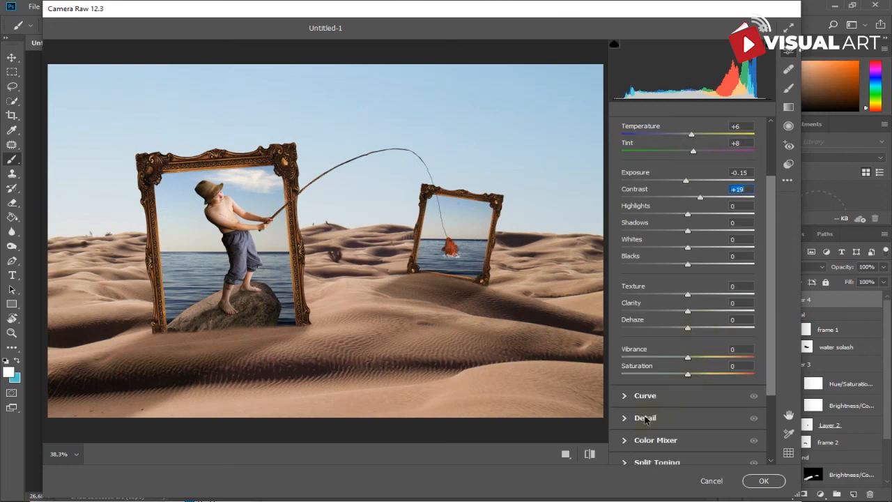
drag(689, 314, 705, 315)
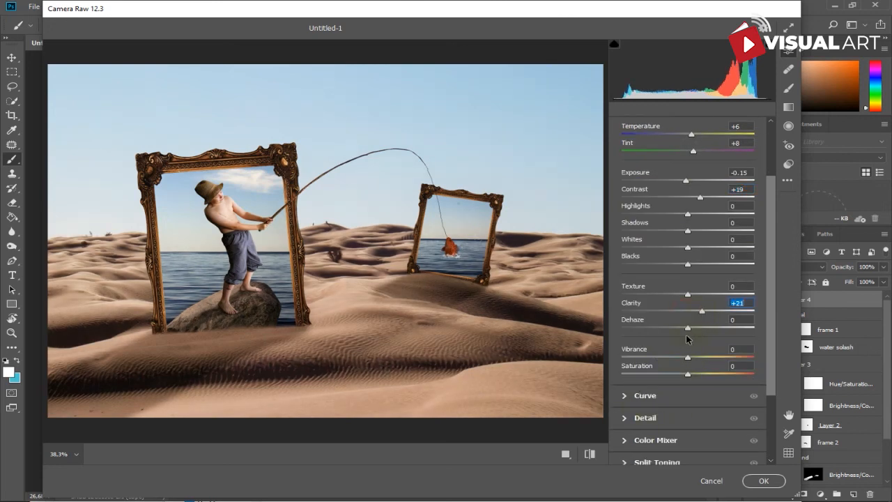
click(642, 396)
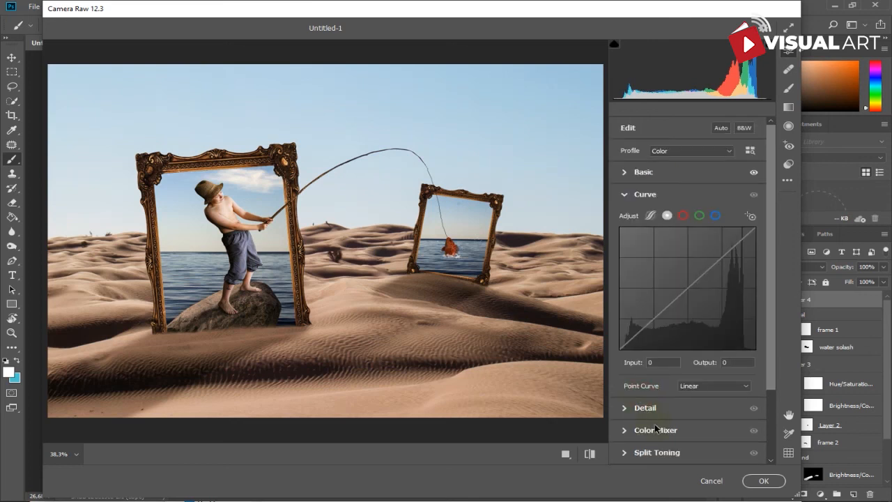
click(660, 416)
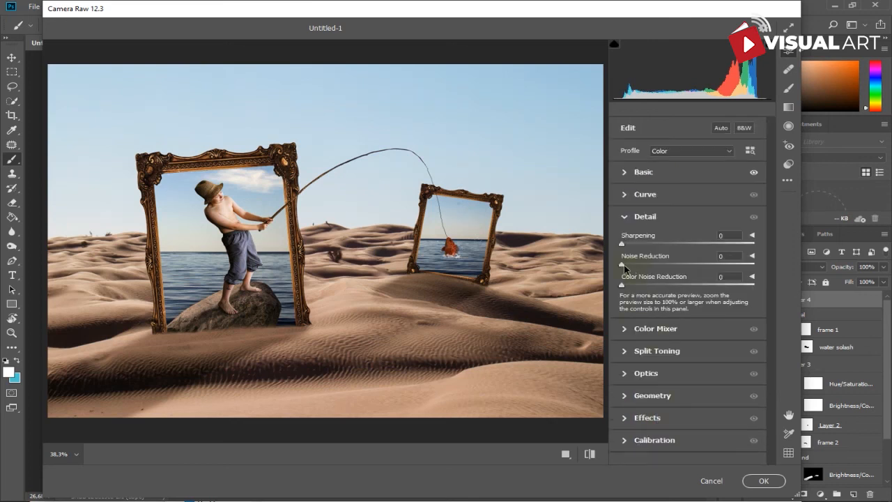
drag(637, 264, 645, 265)
click(763, 481)
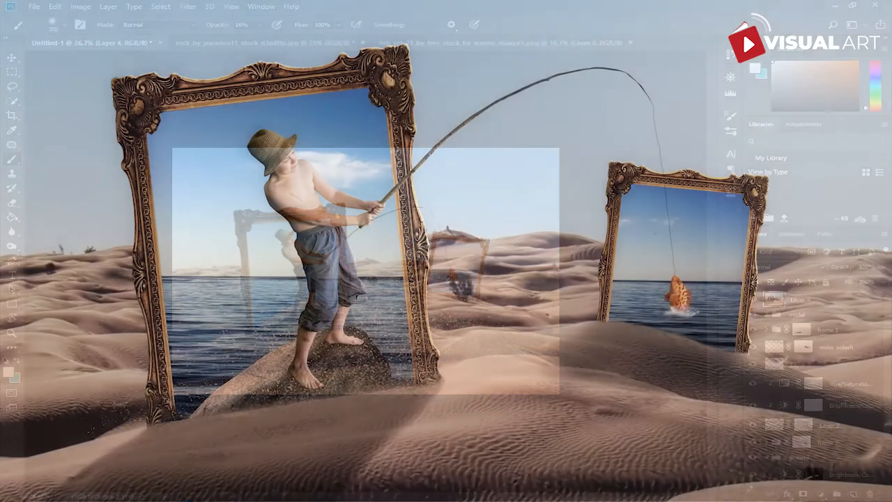